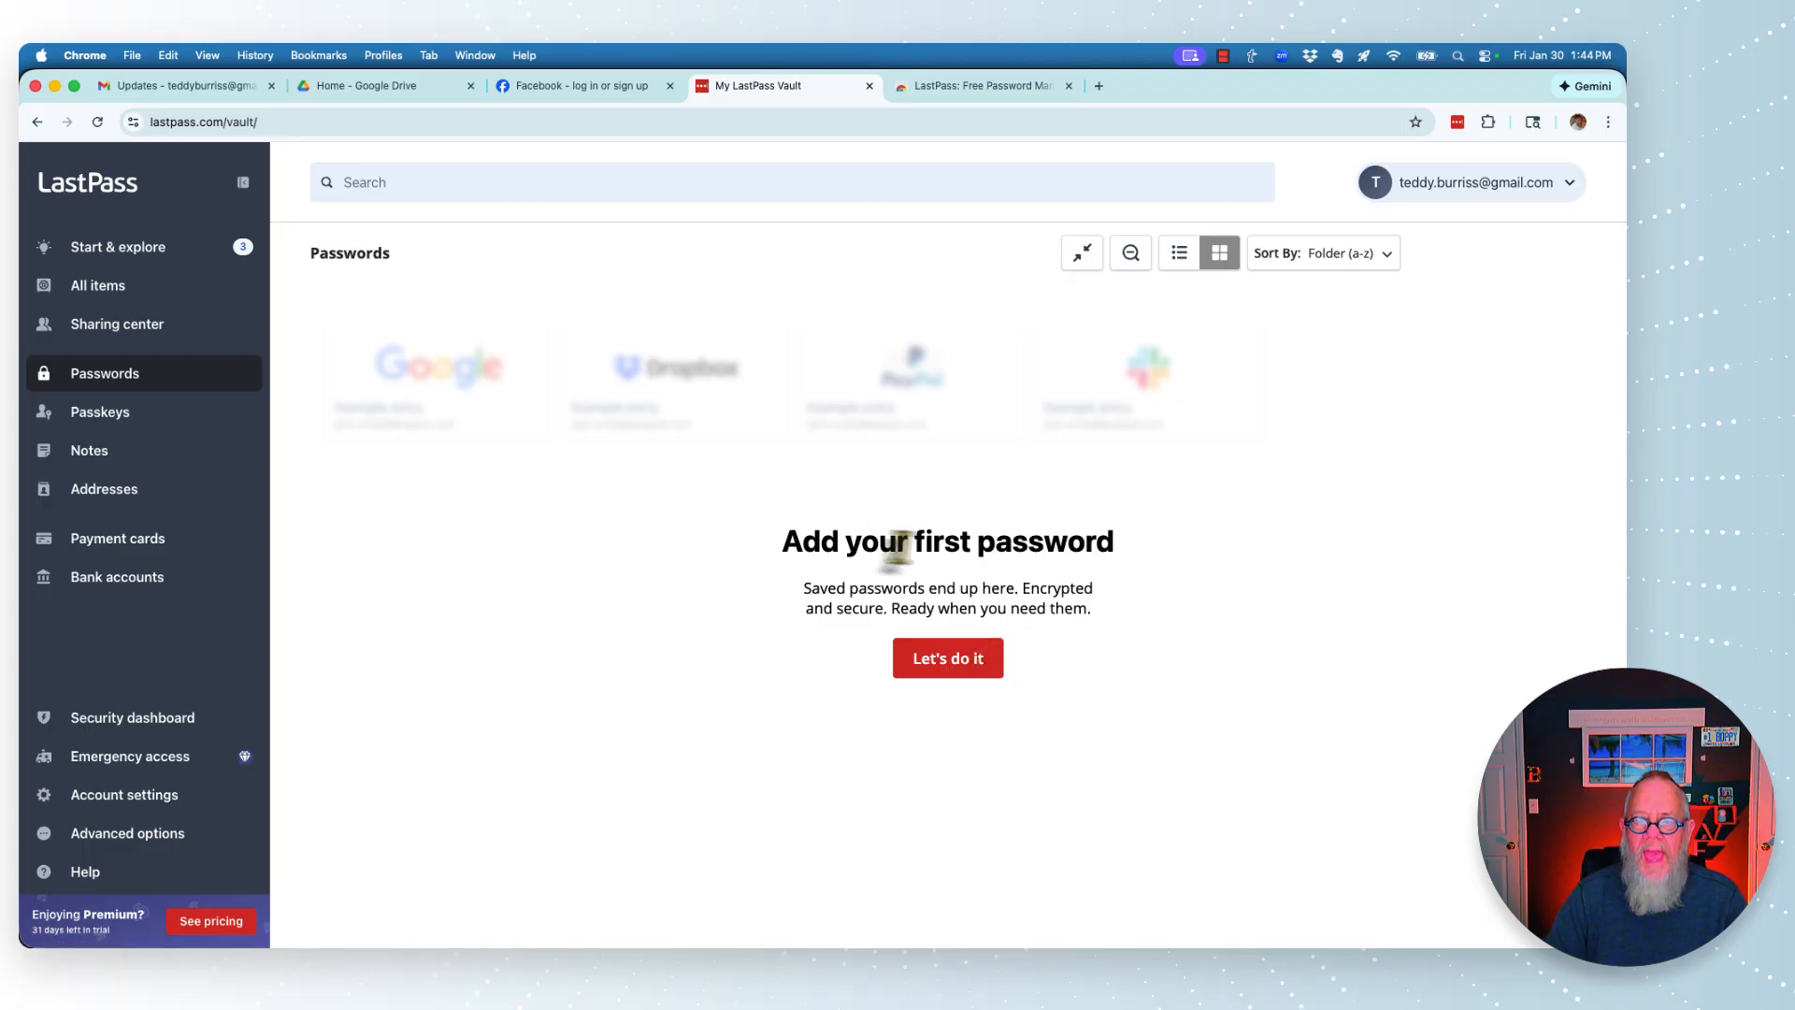
- Start a new LastPass password entry with the suggested facebook.com login URL
left_click_drag(881, 540, 1157, 550)
left_click(1158, 550)
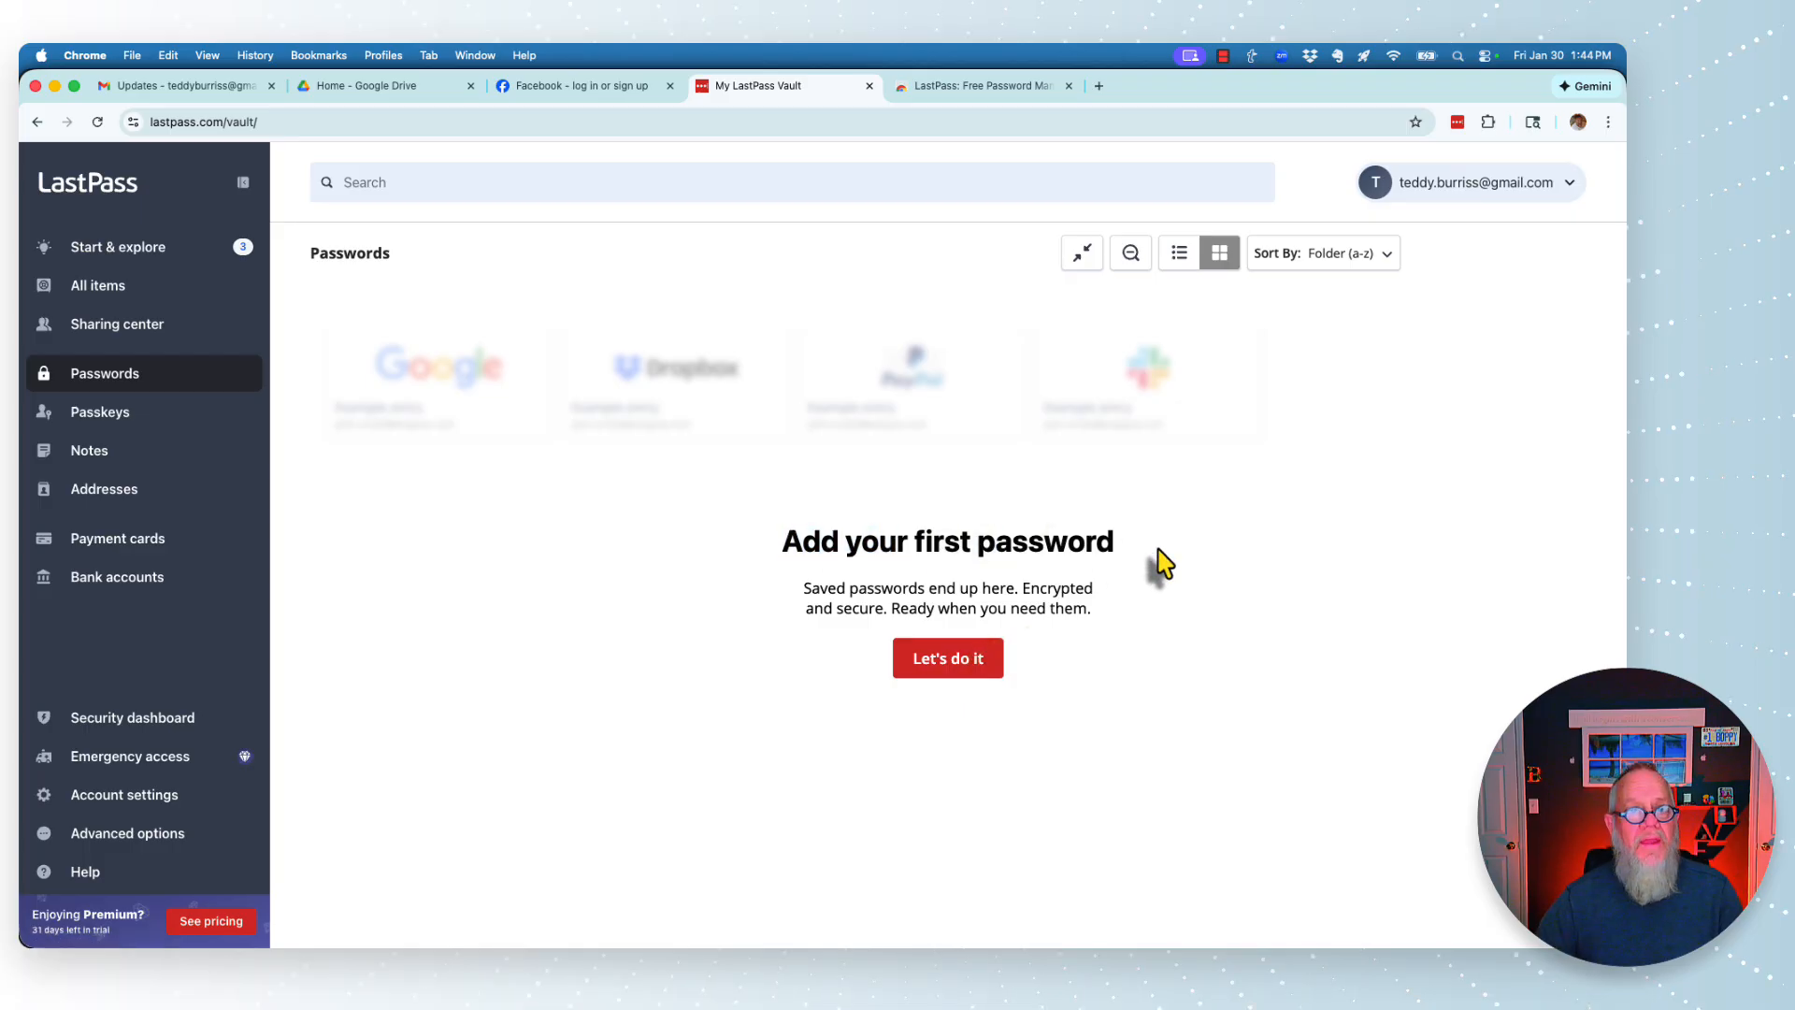
left_click(383, 55)
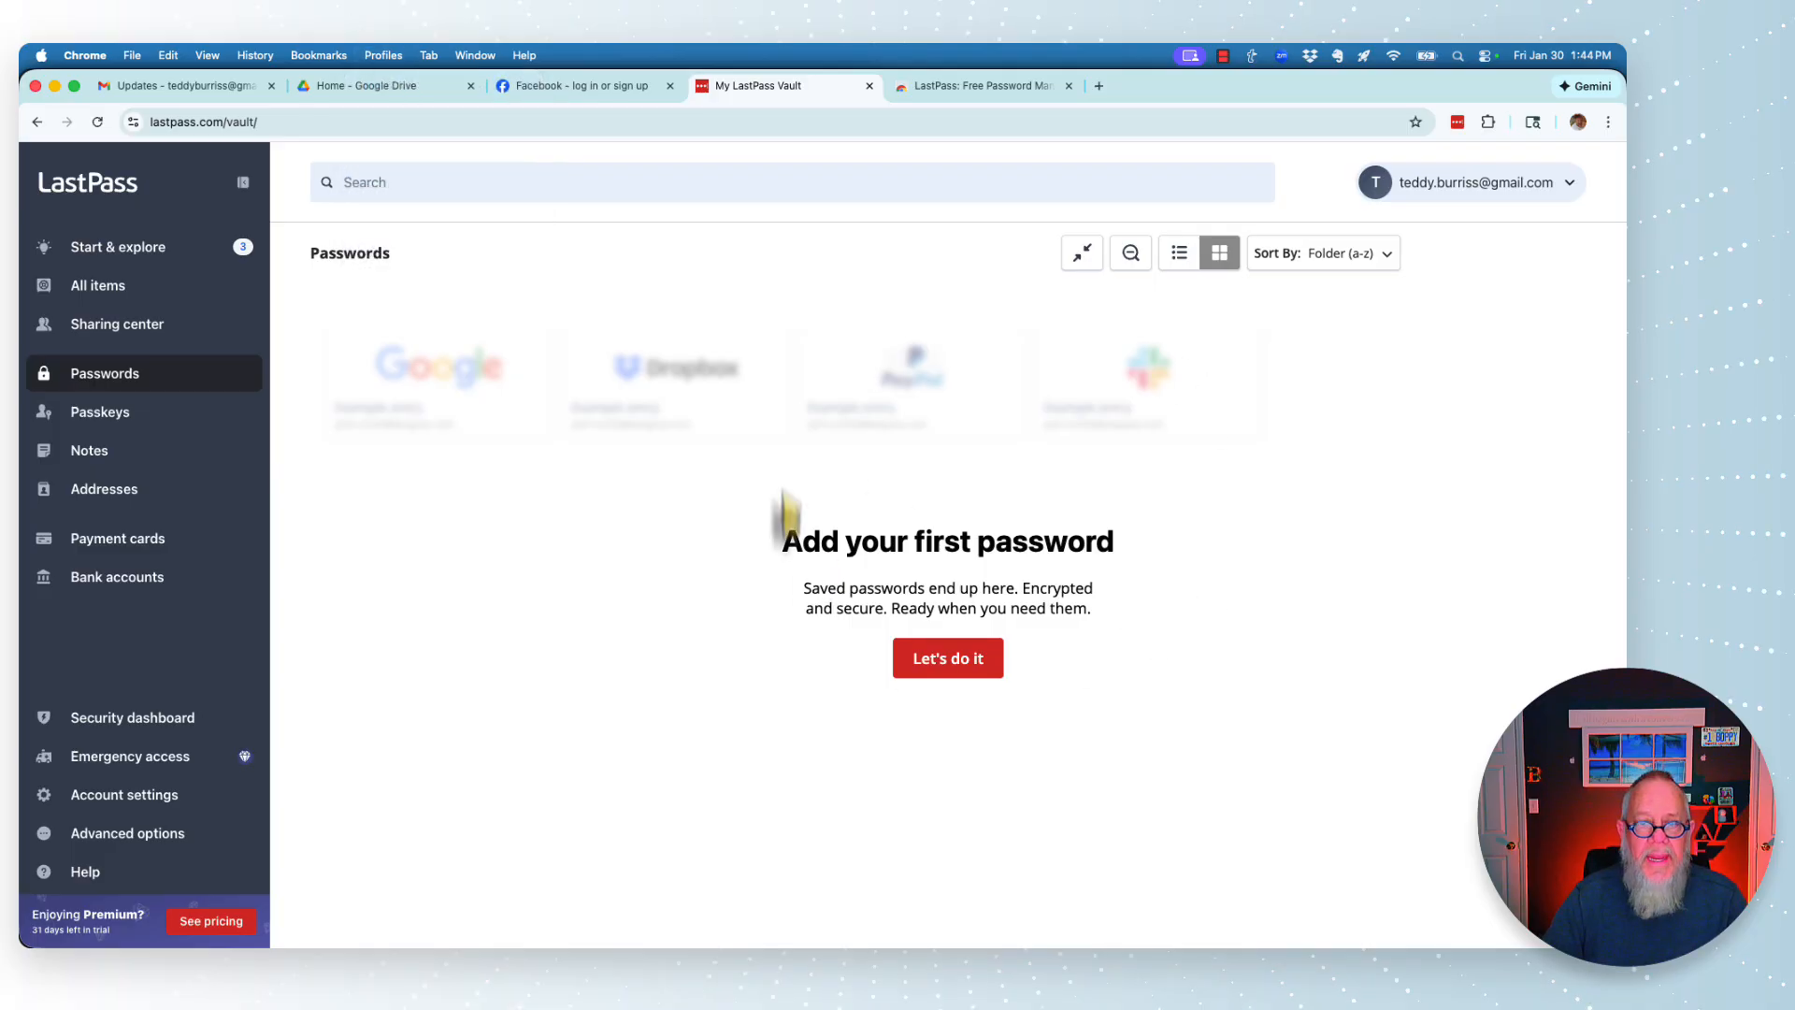
left_click(953, 658)
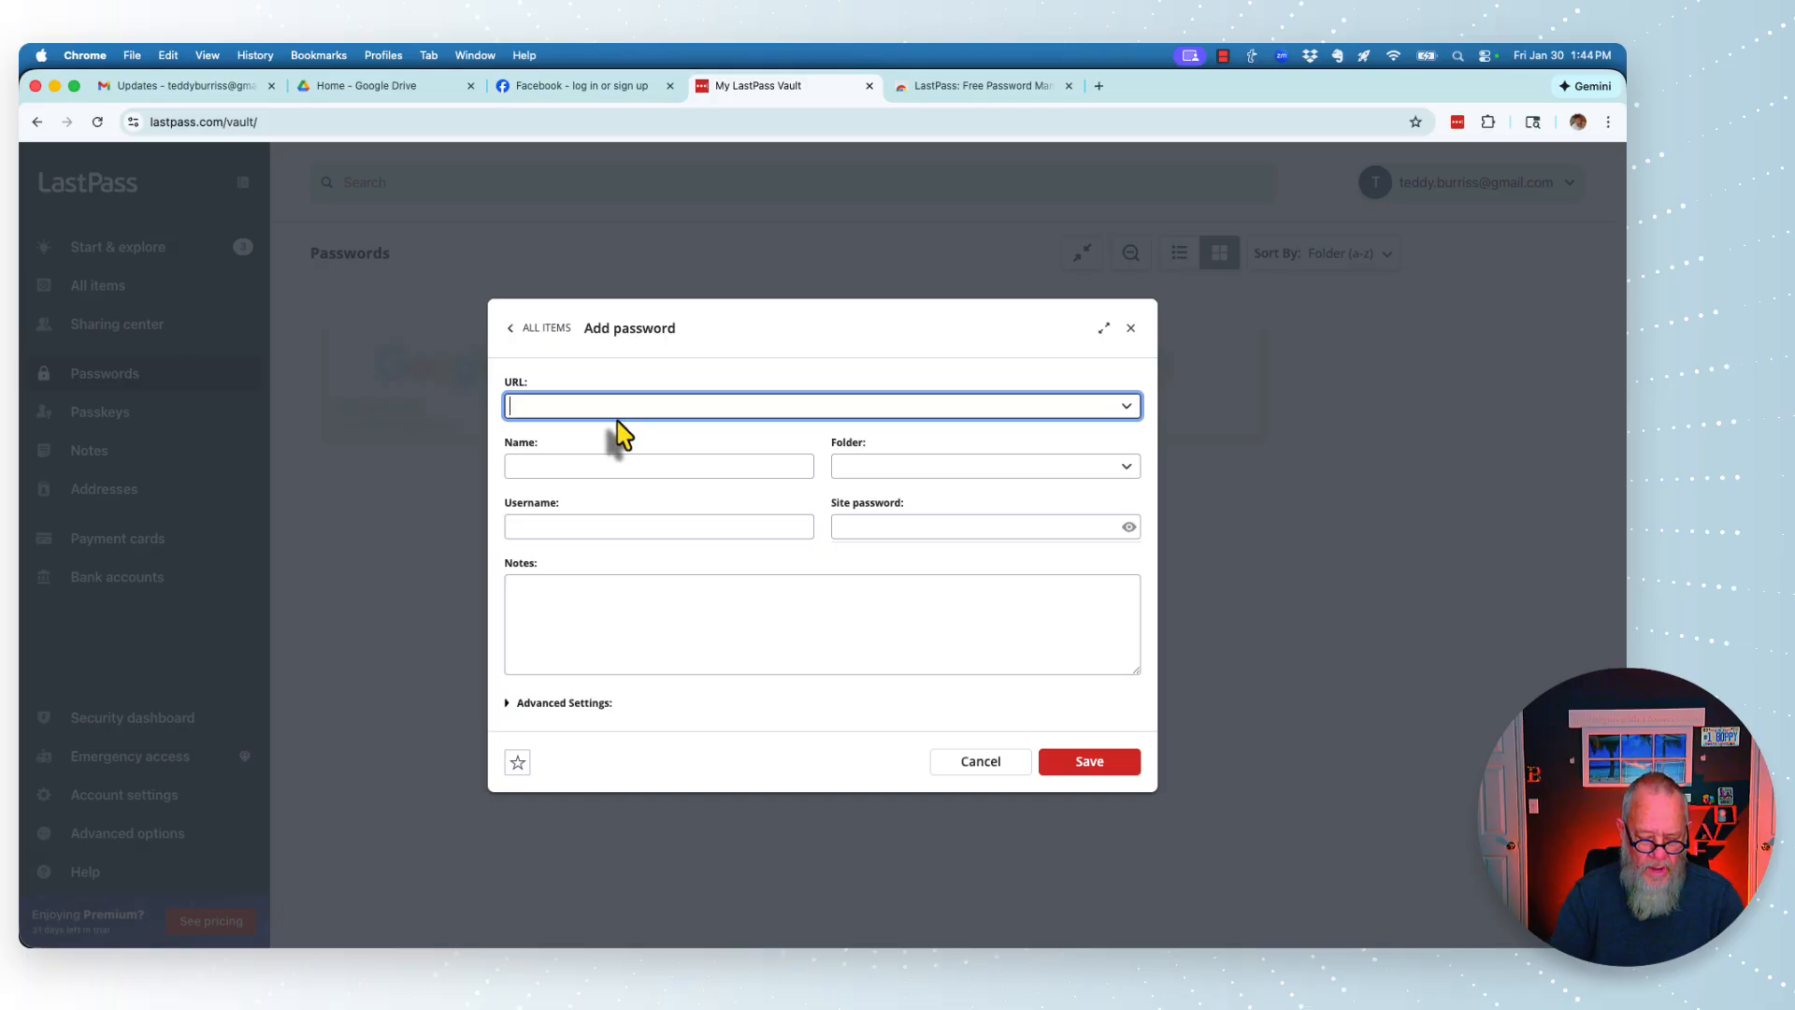
type("facebook.com")
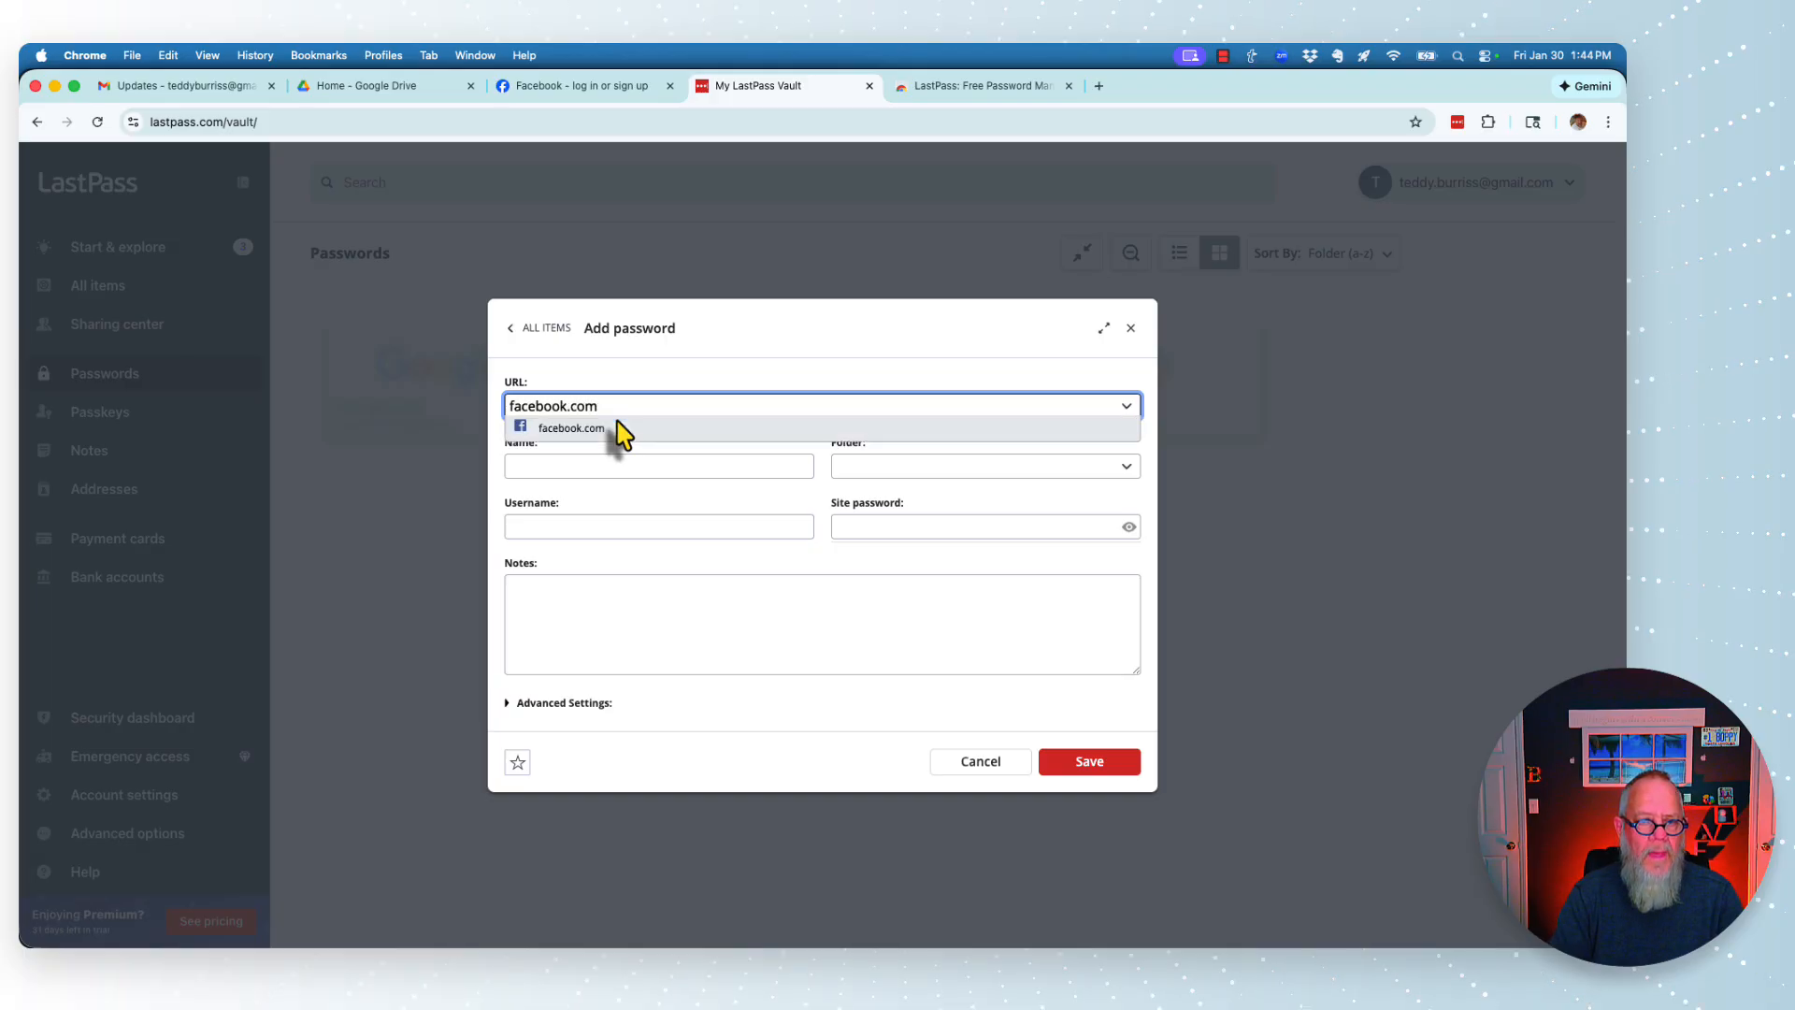
left_click(622, 435)
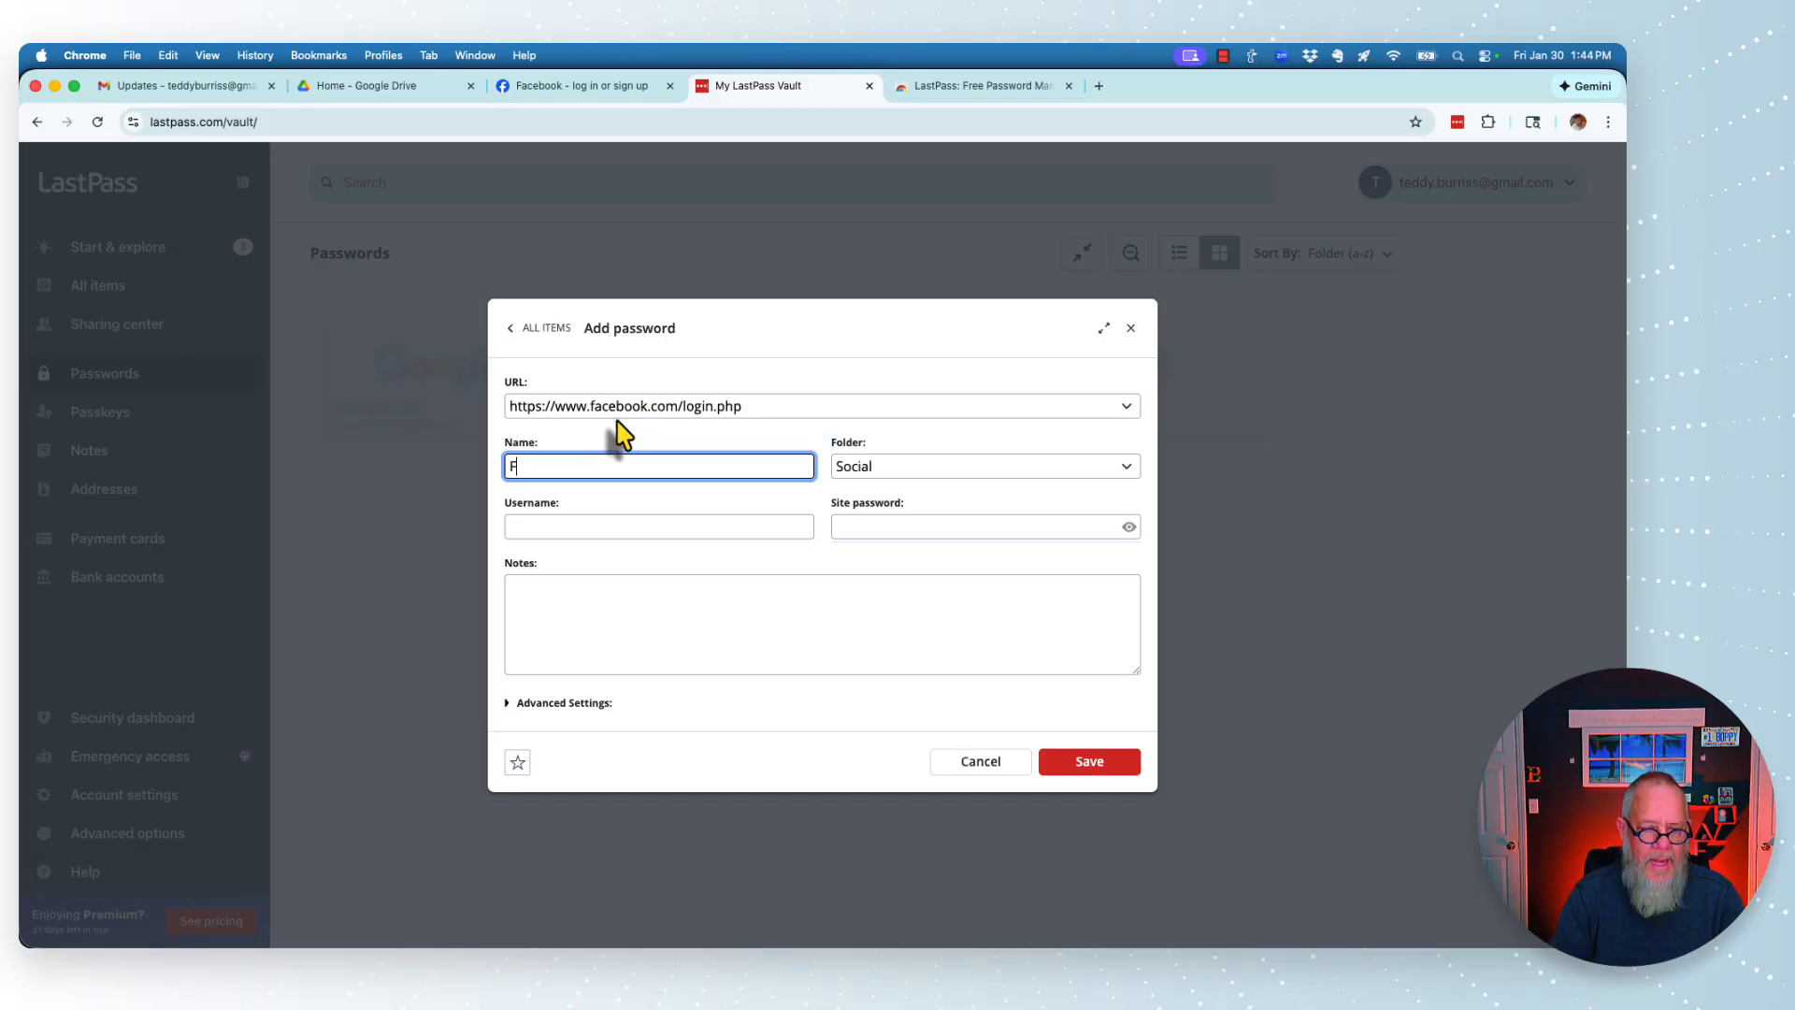
- Give the entry its Facebook name, enter the account email as username, and paste the site password
type("Facebook ")
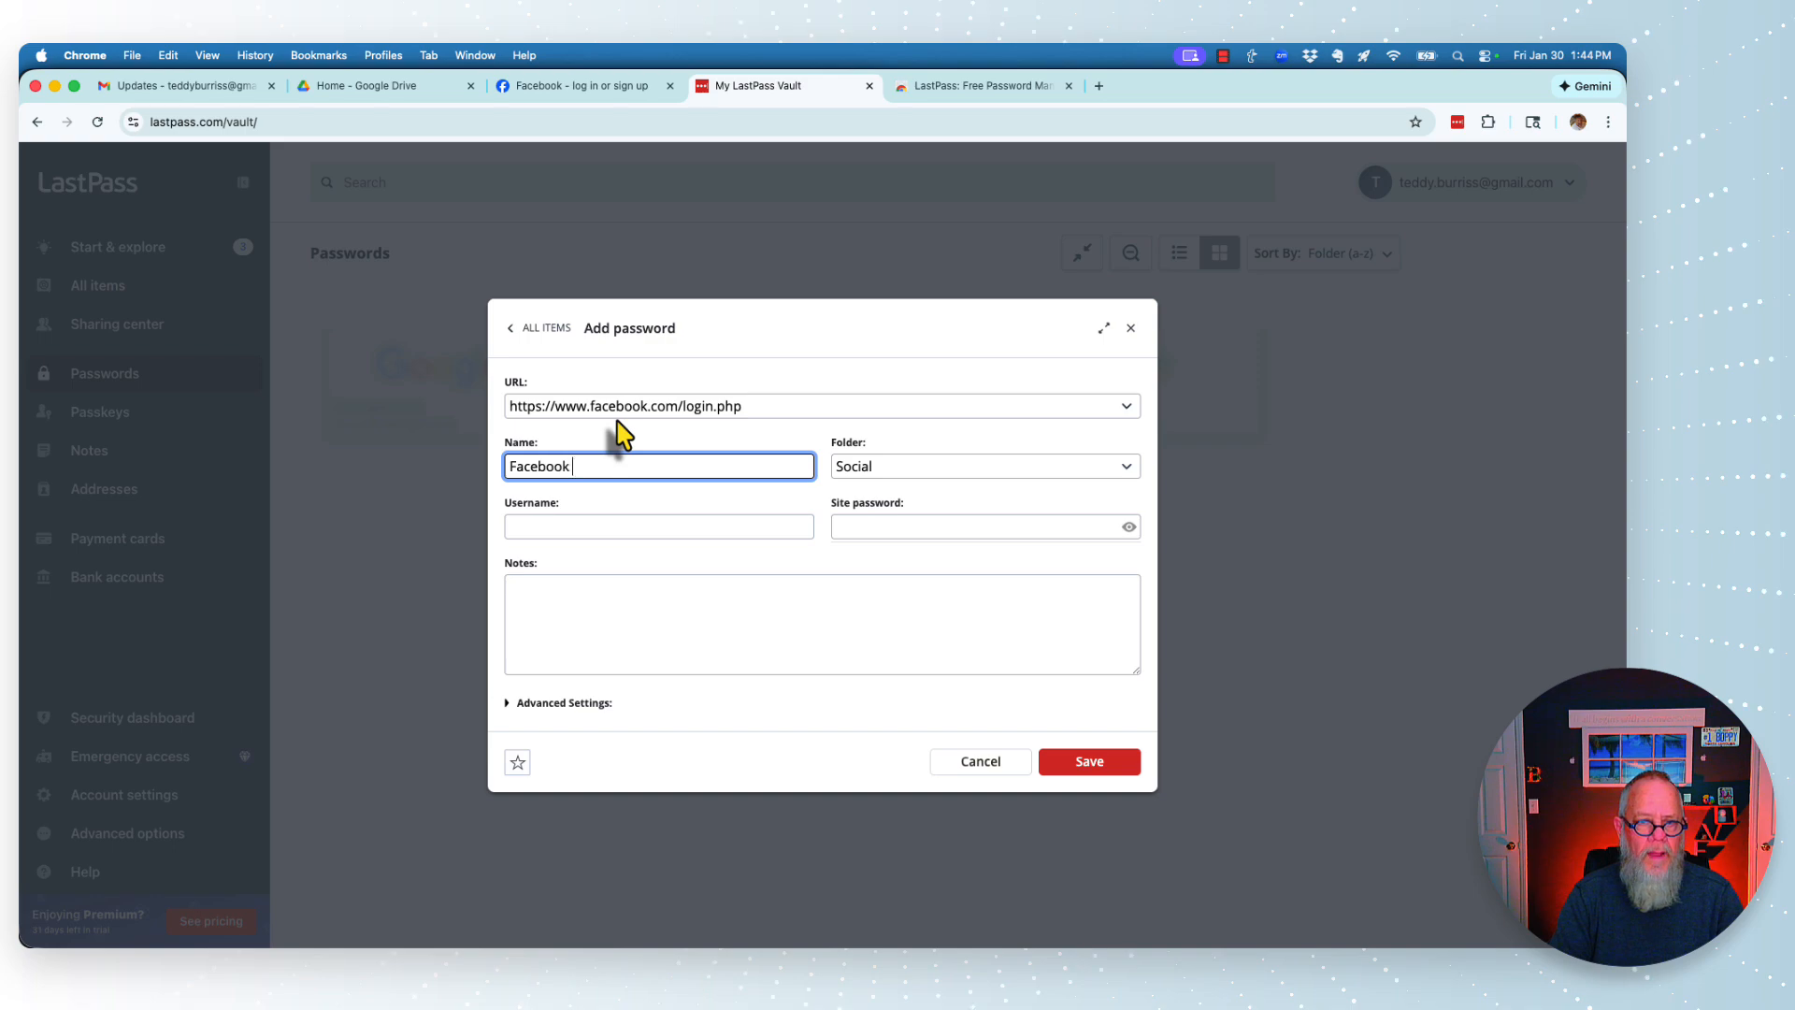
type("for Teddy")
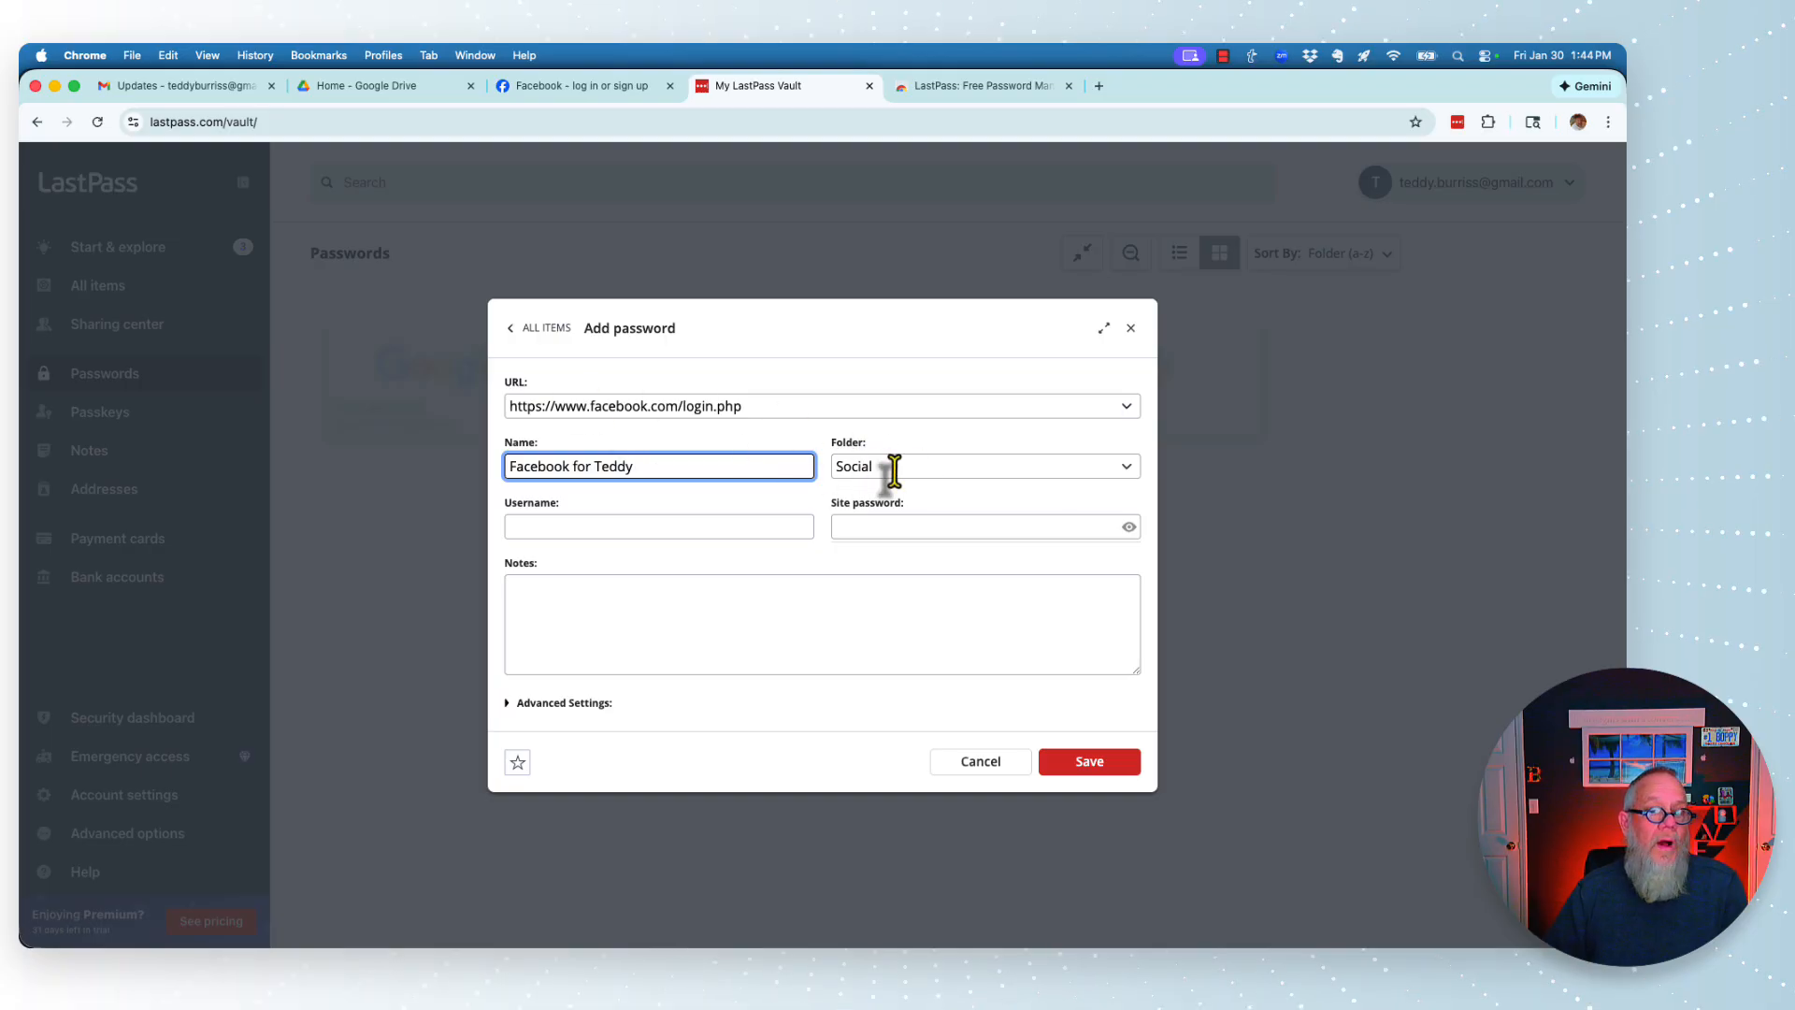
left_click(584, 531)
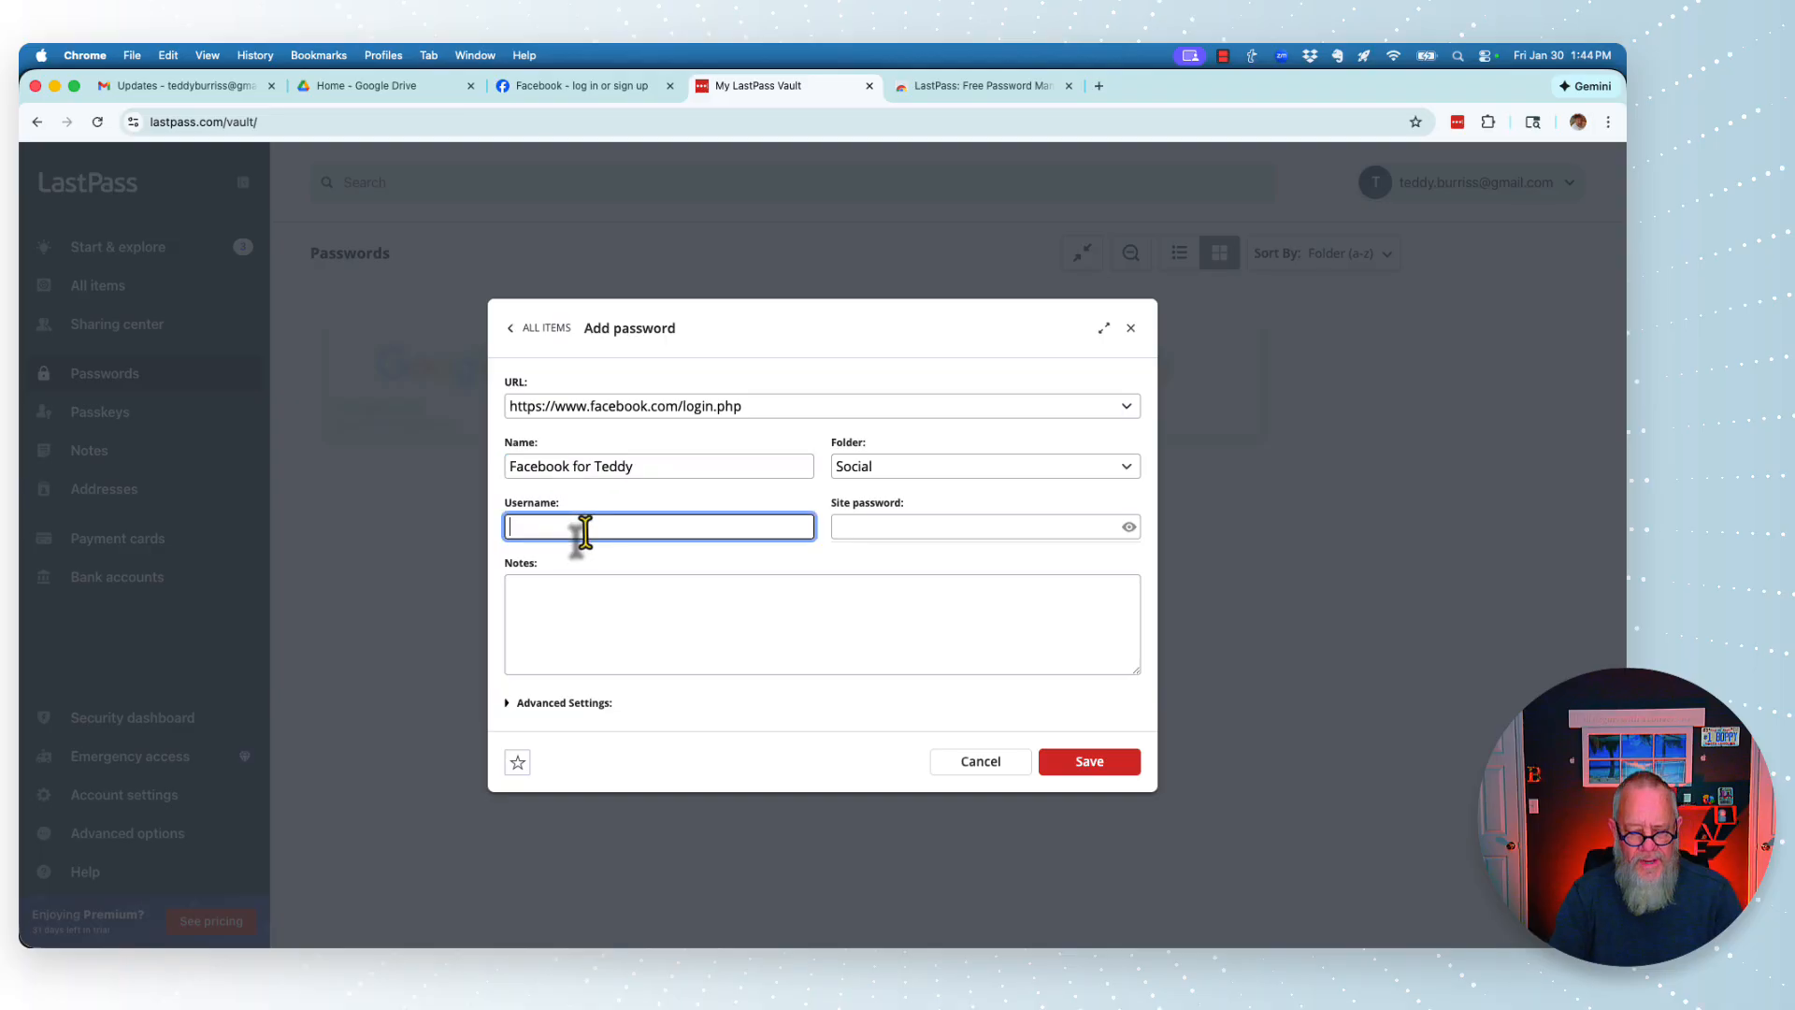
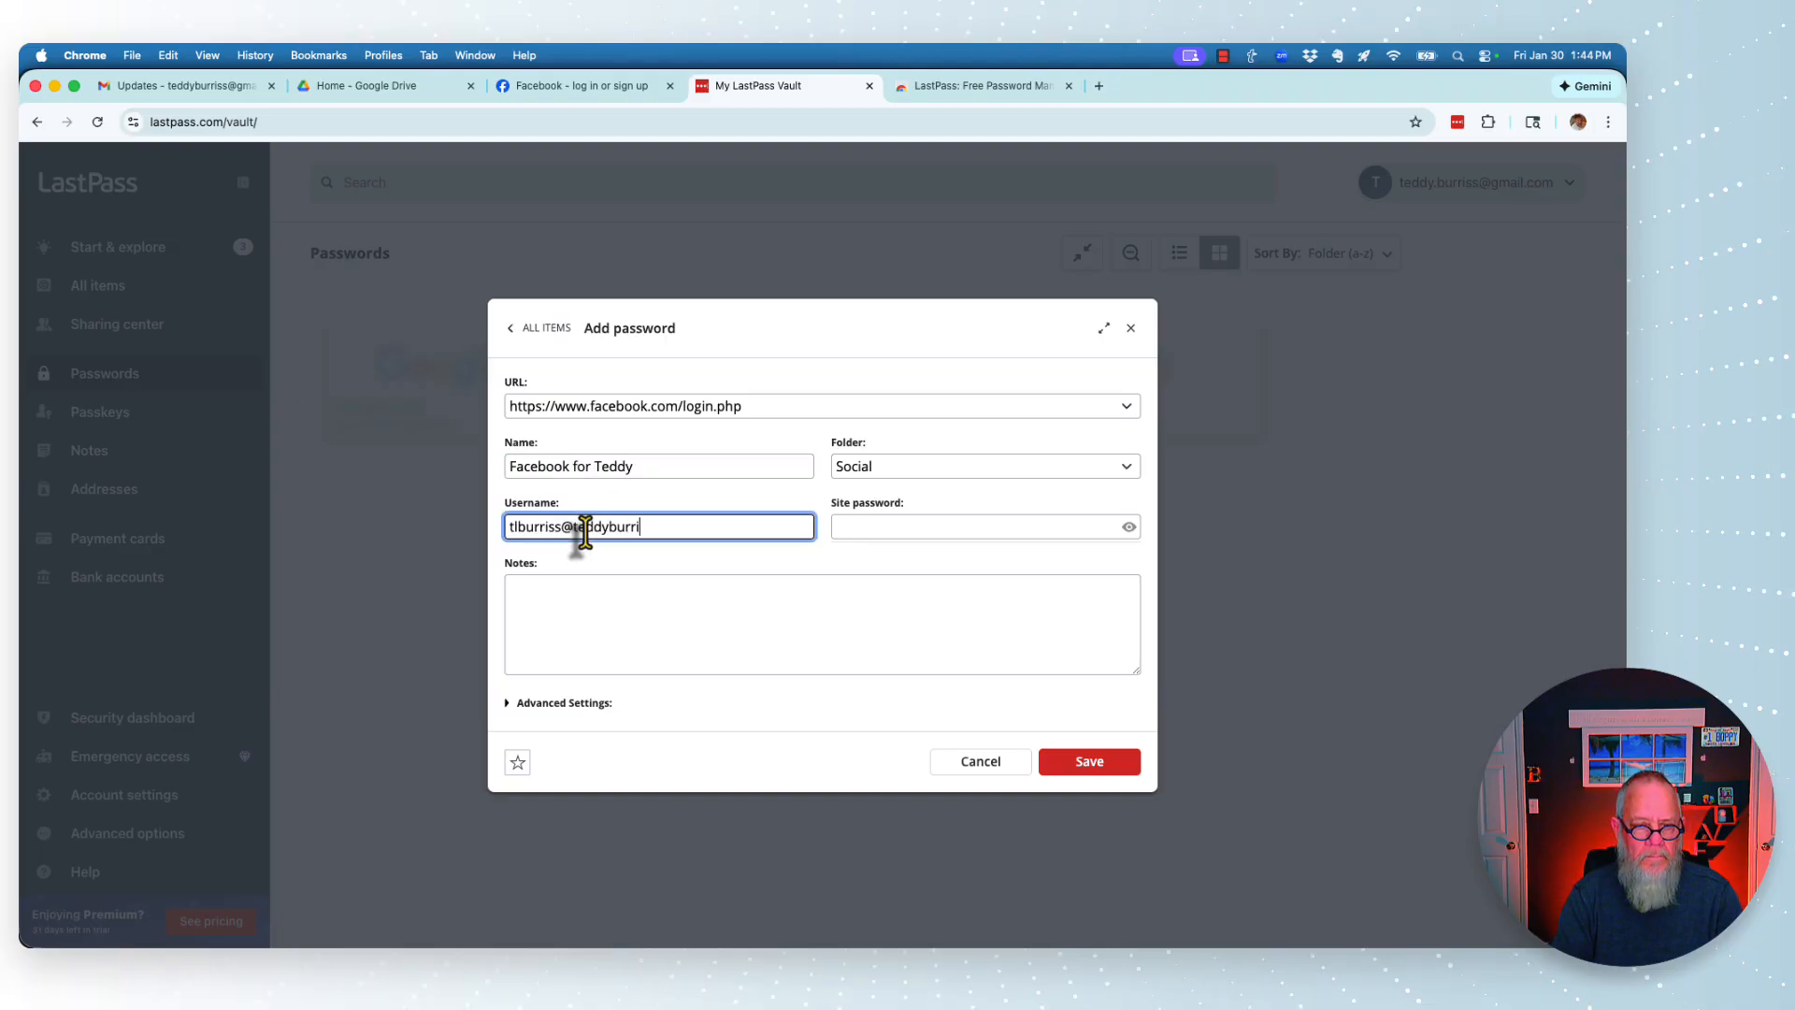
key("Tab")
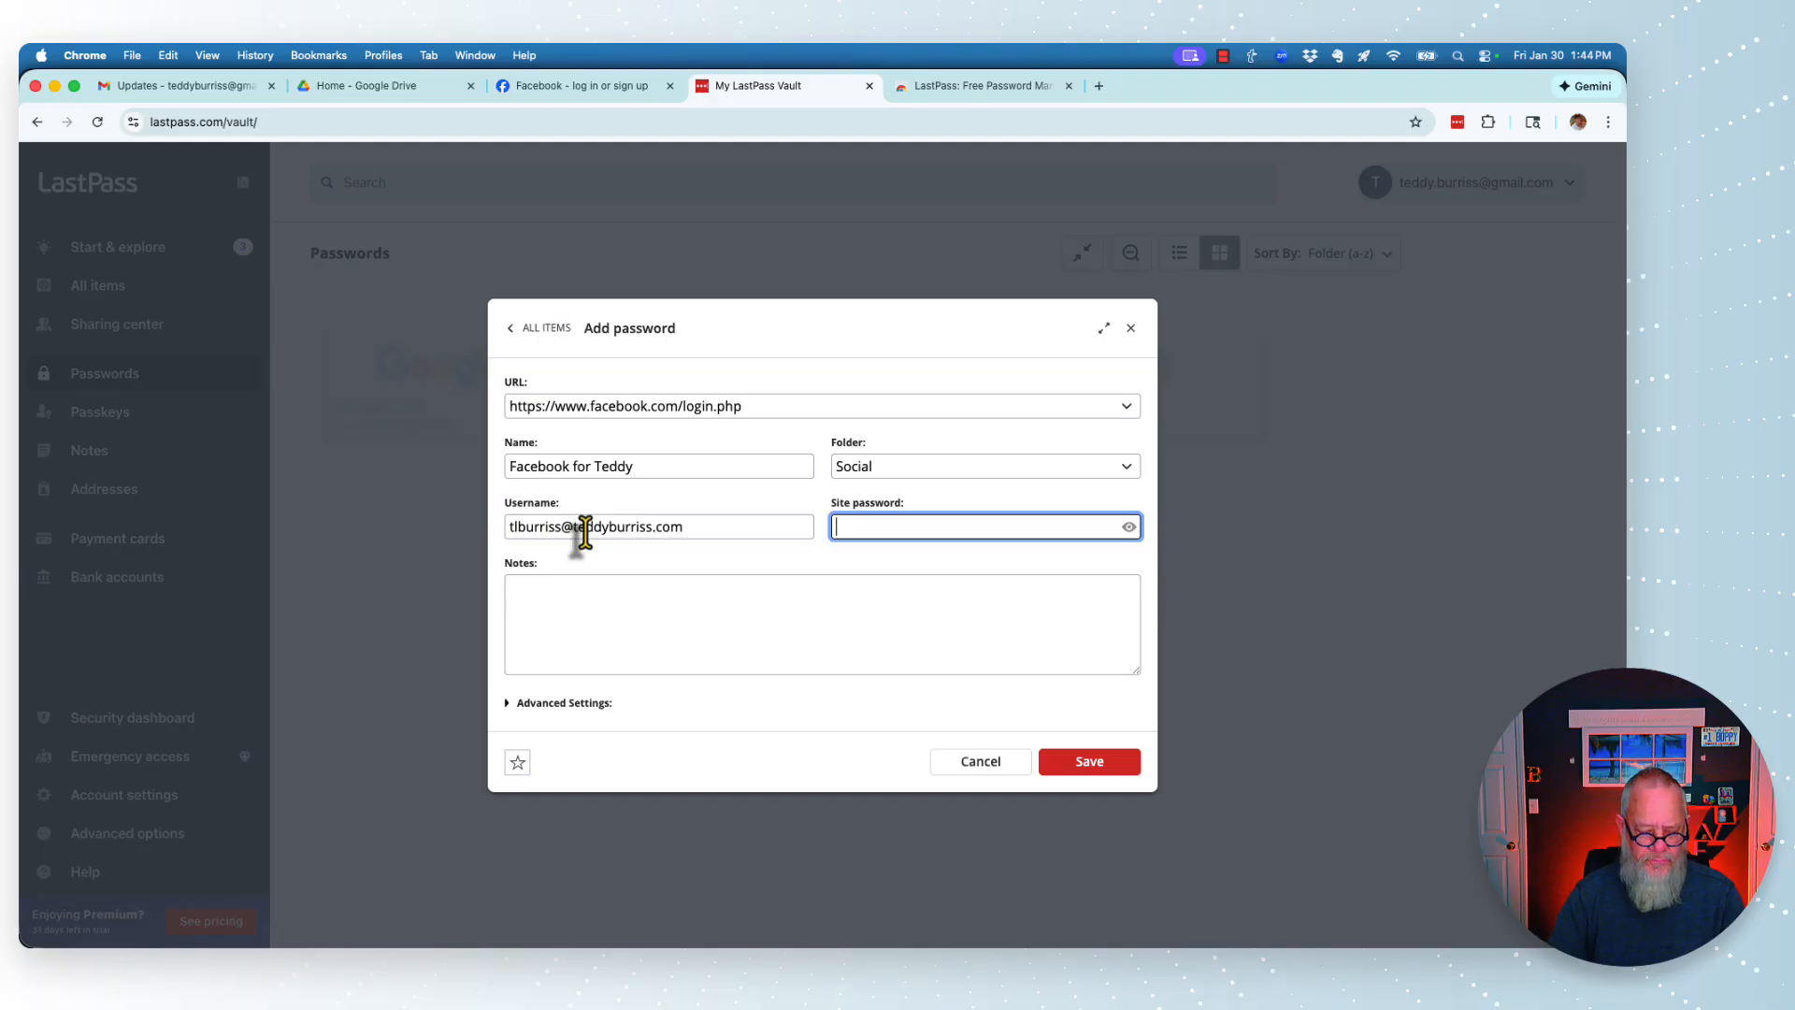
key("super+v")
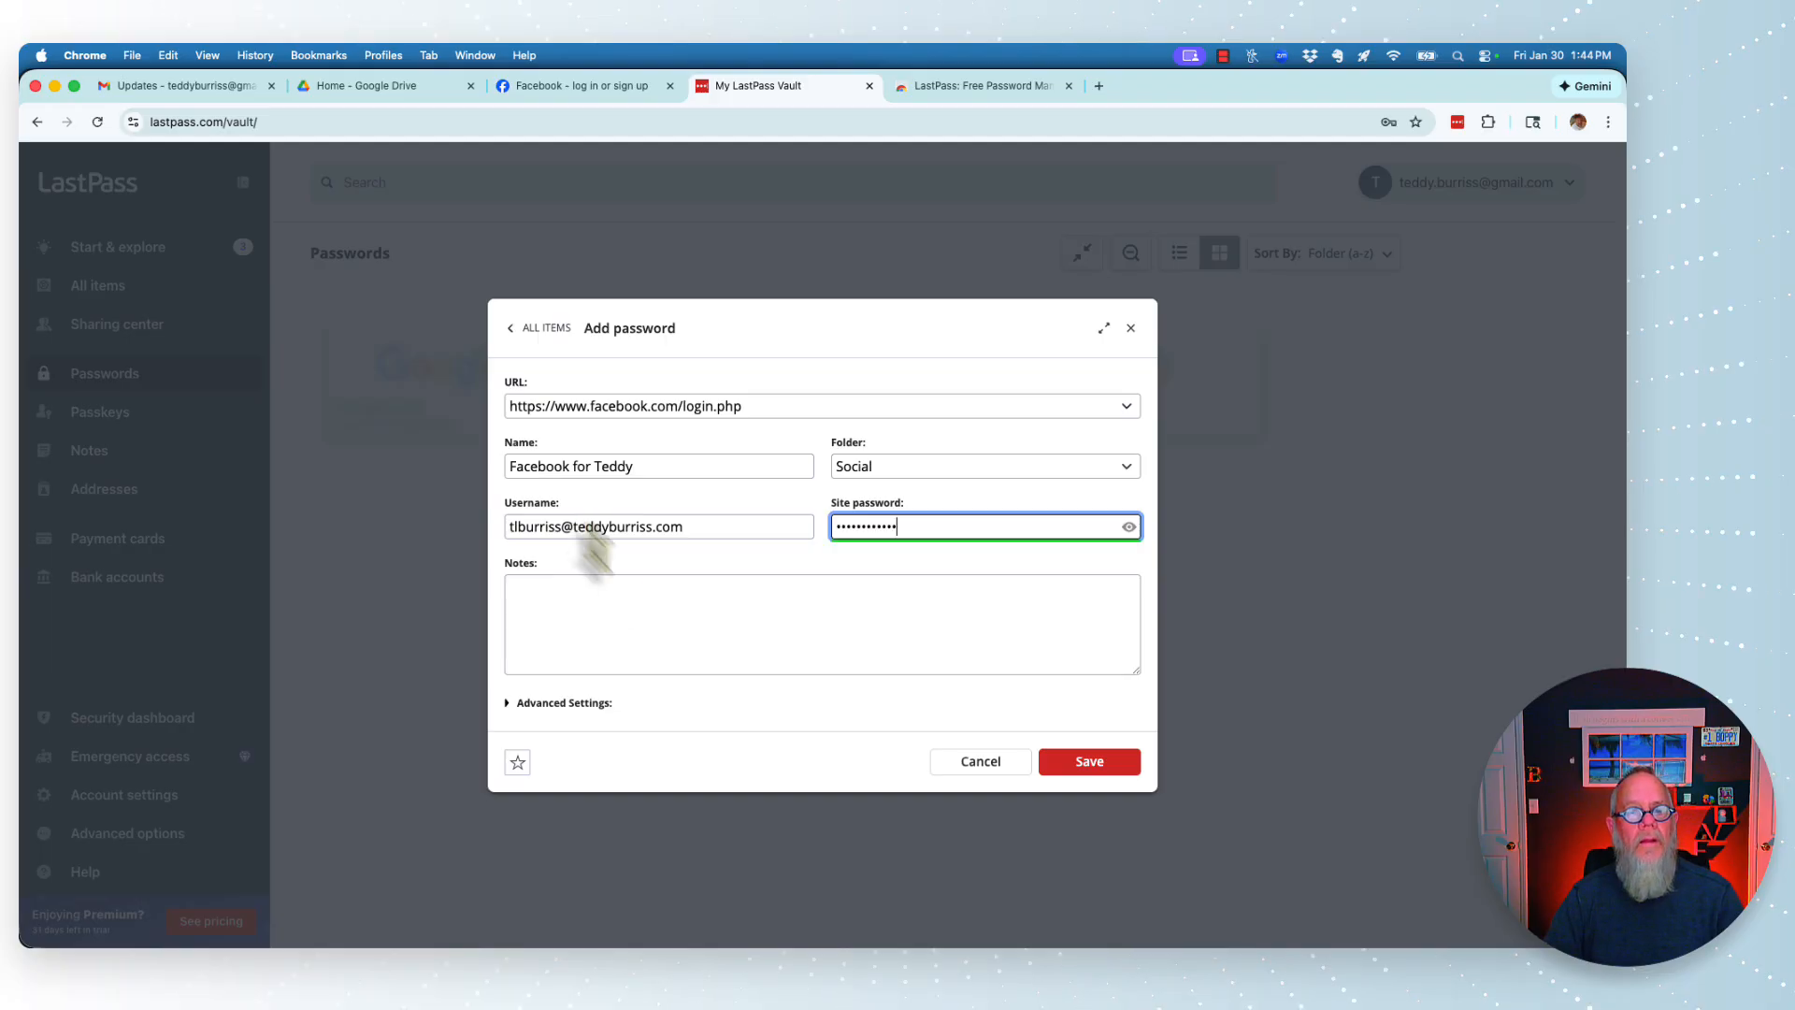
left_click(589, 617)
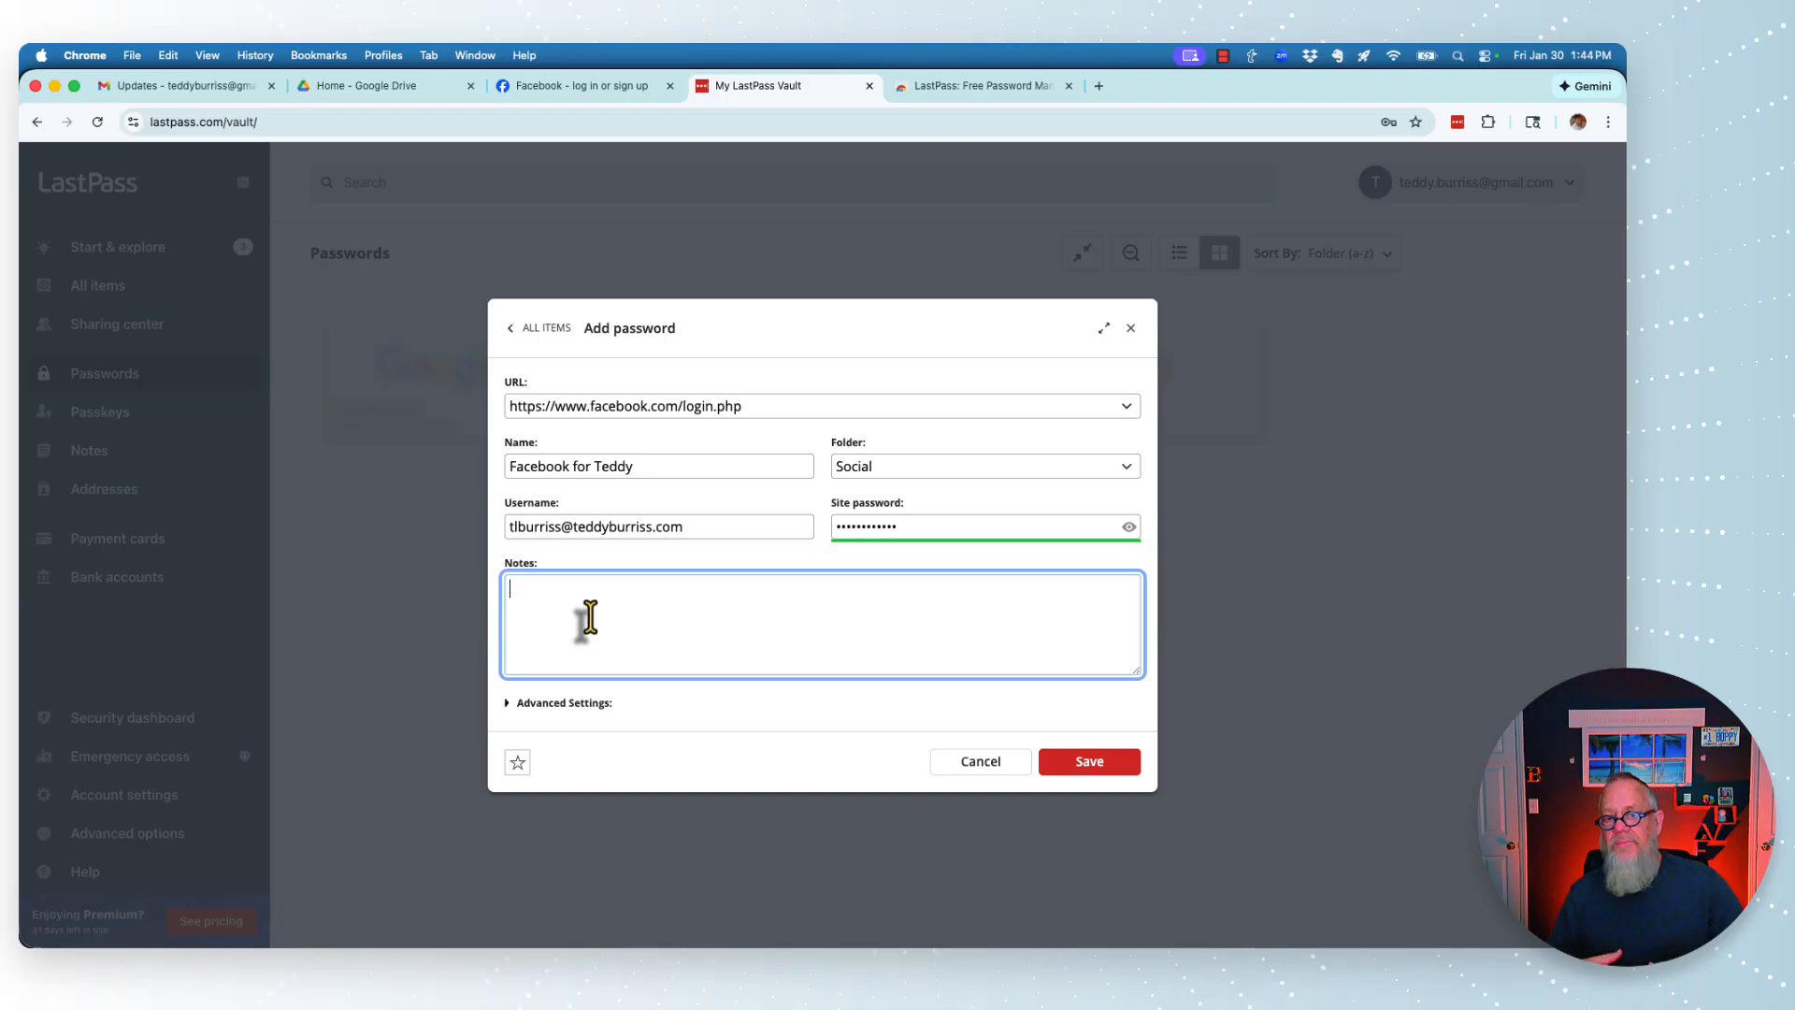
- Show the entry's advanced settings and leave Require Master Password Reprompt unchecked
left_click(561, 703)
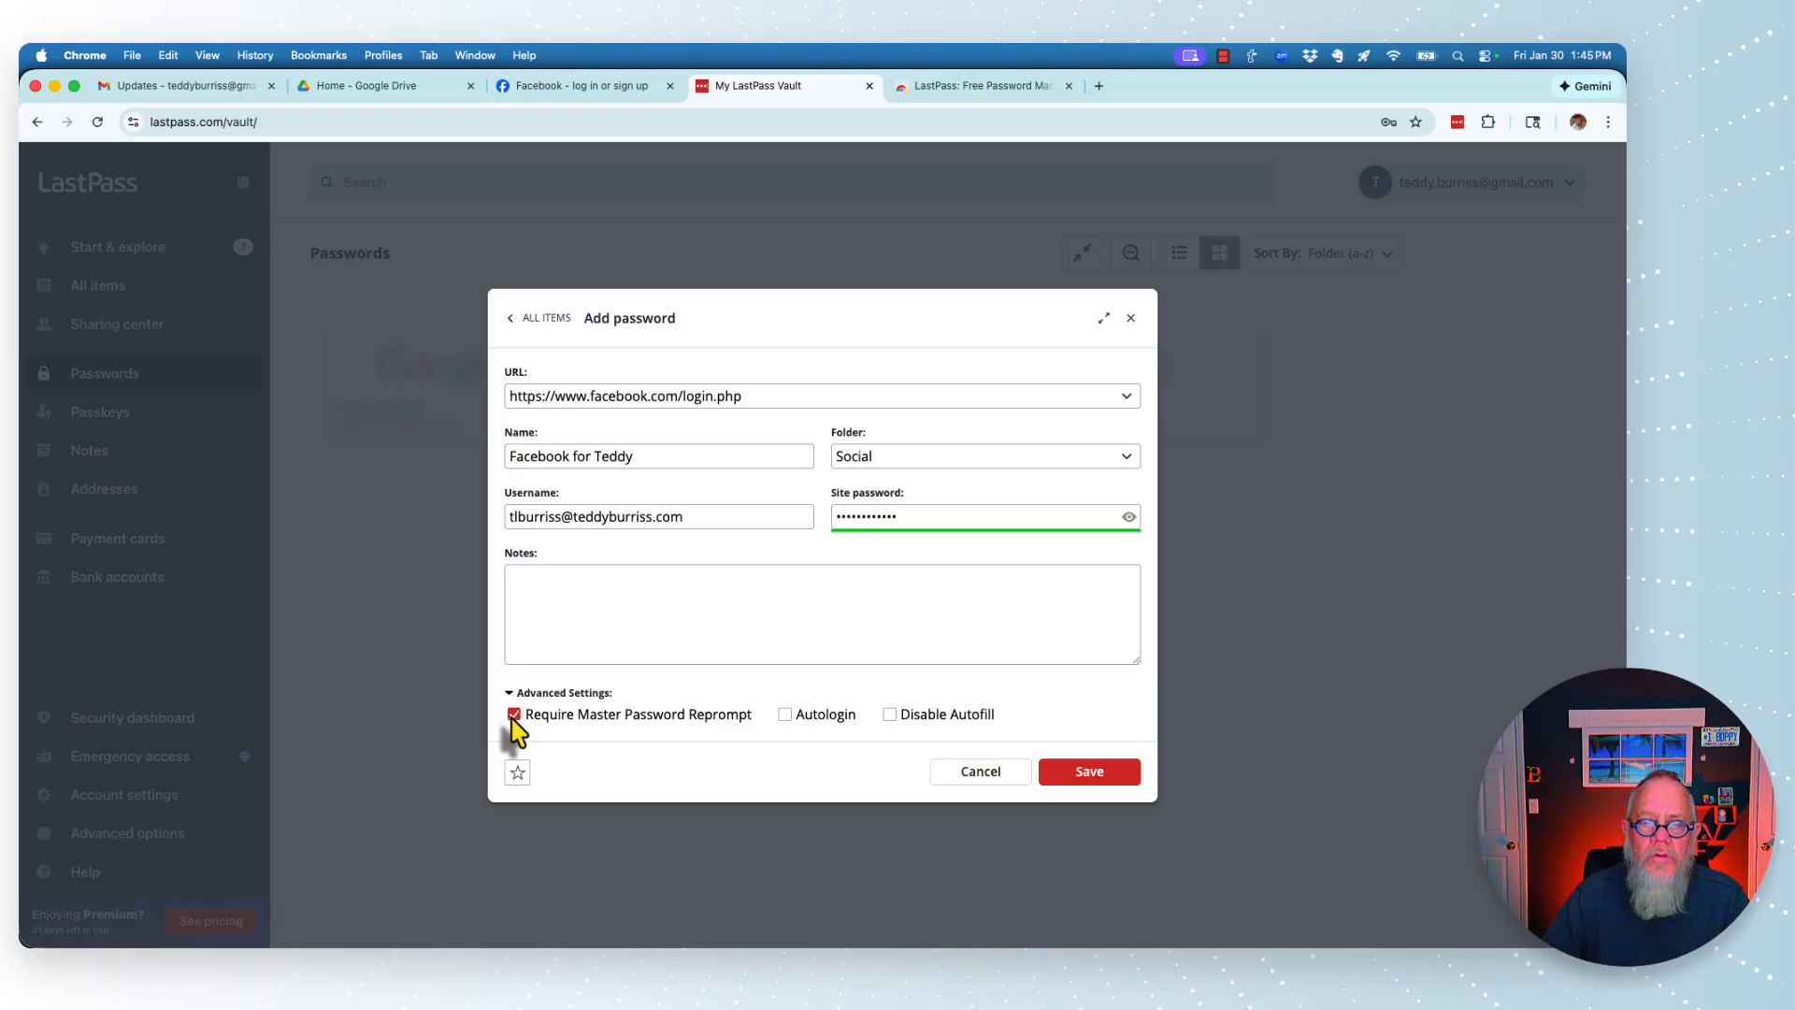
left_click(523, 718)
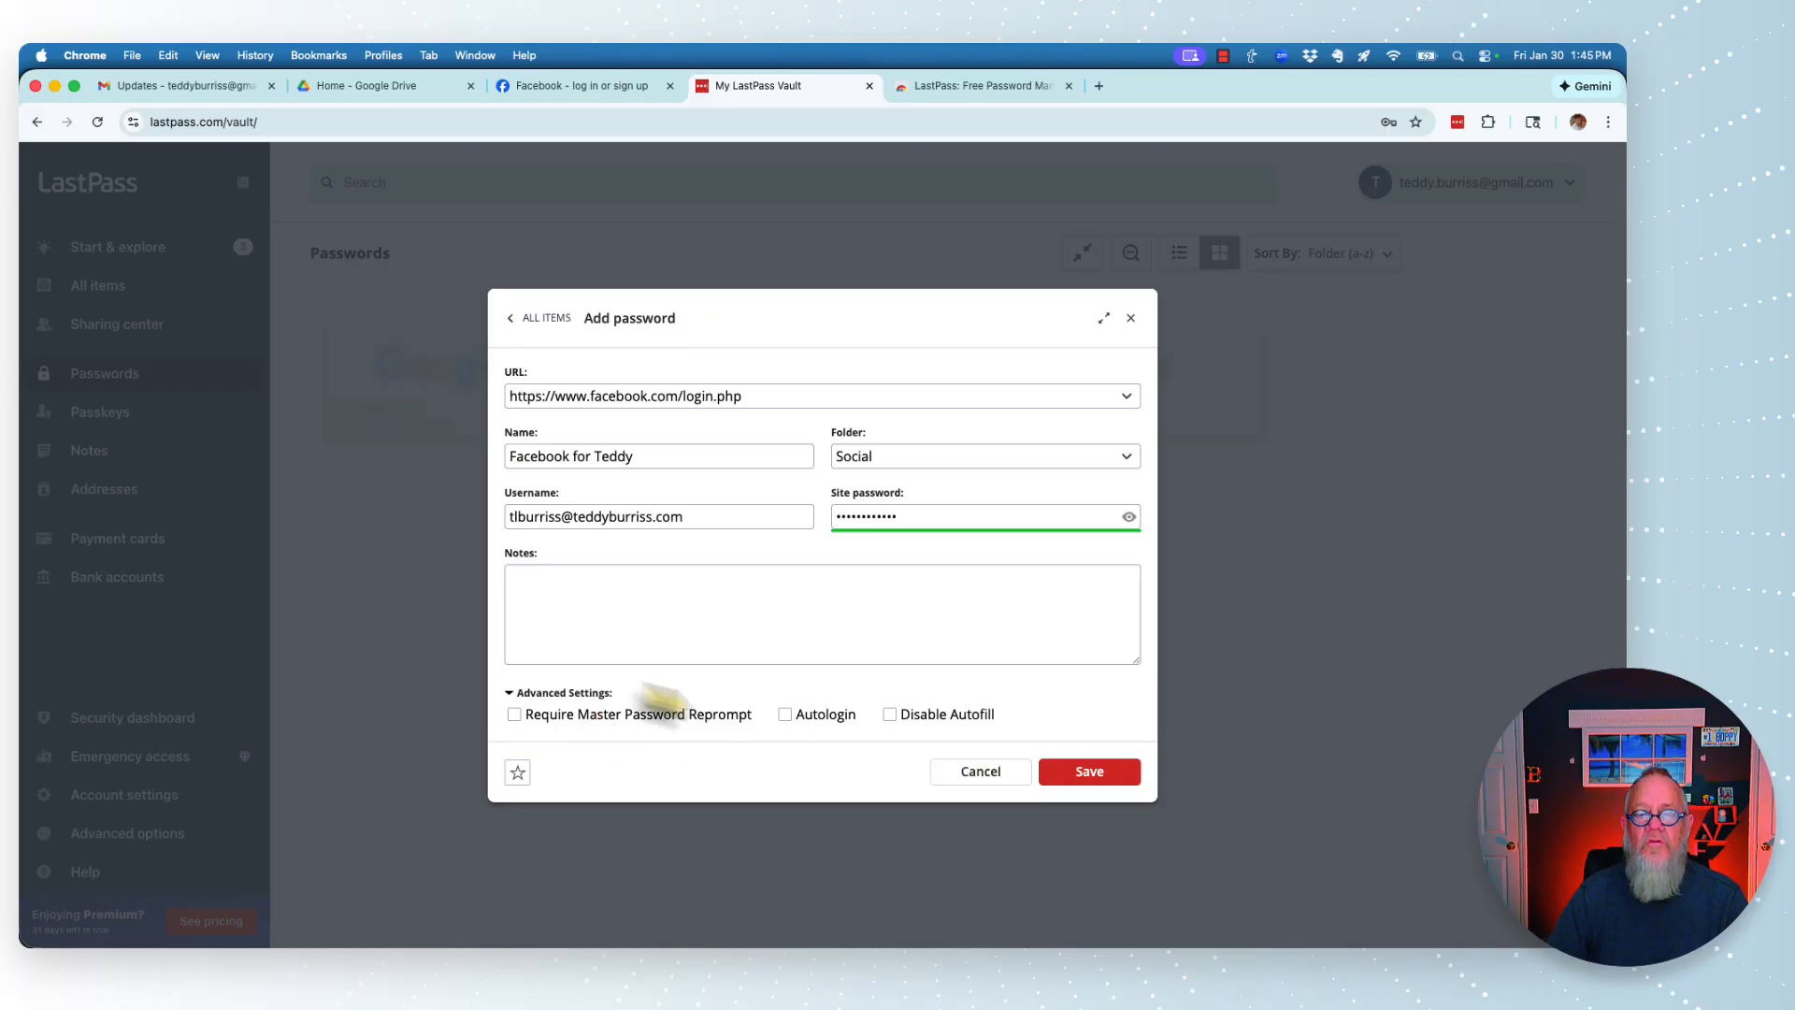
left_click(514, 714)
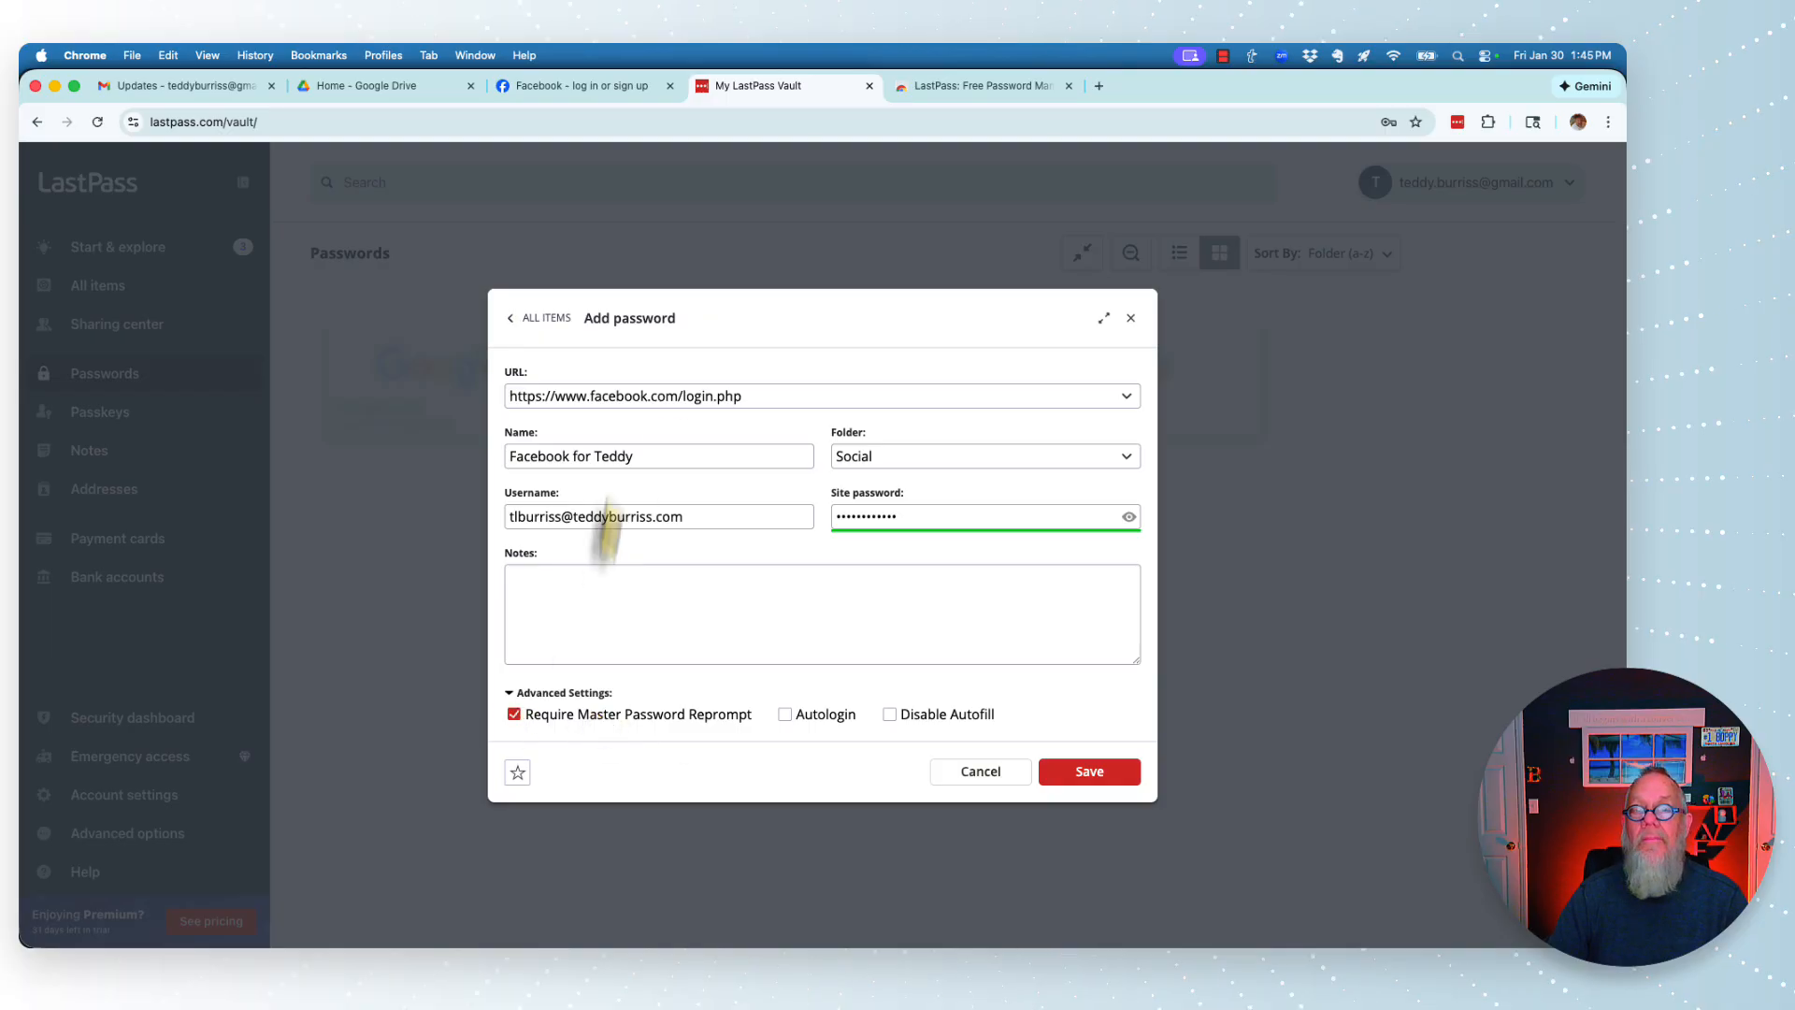
left_click(514, 714)
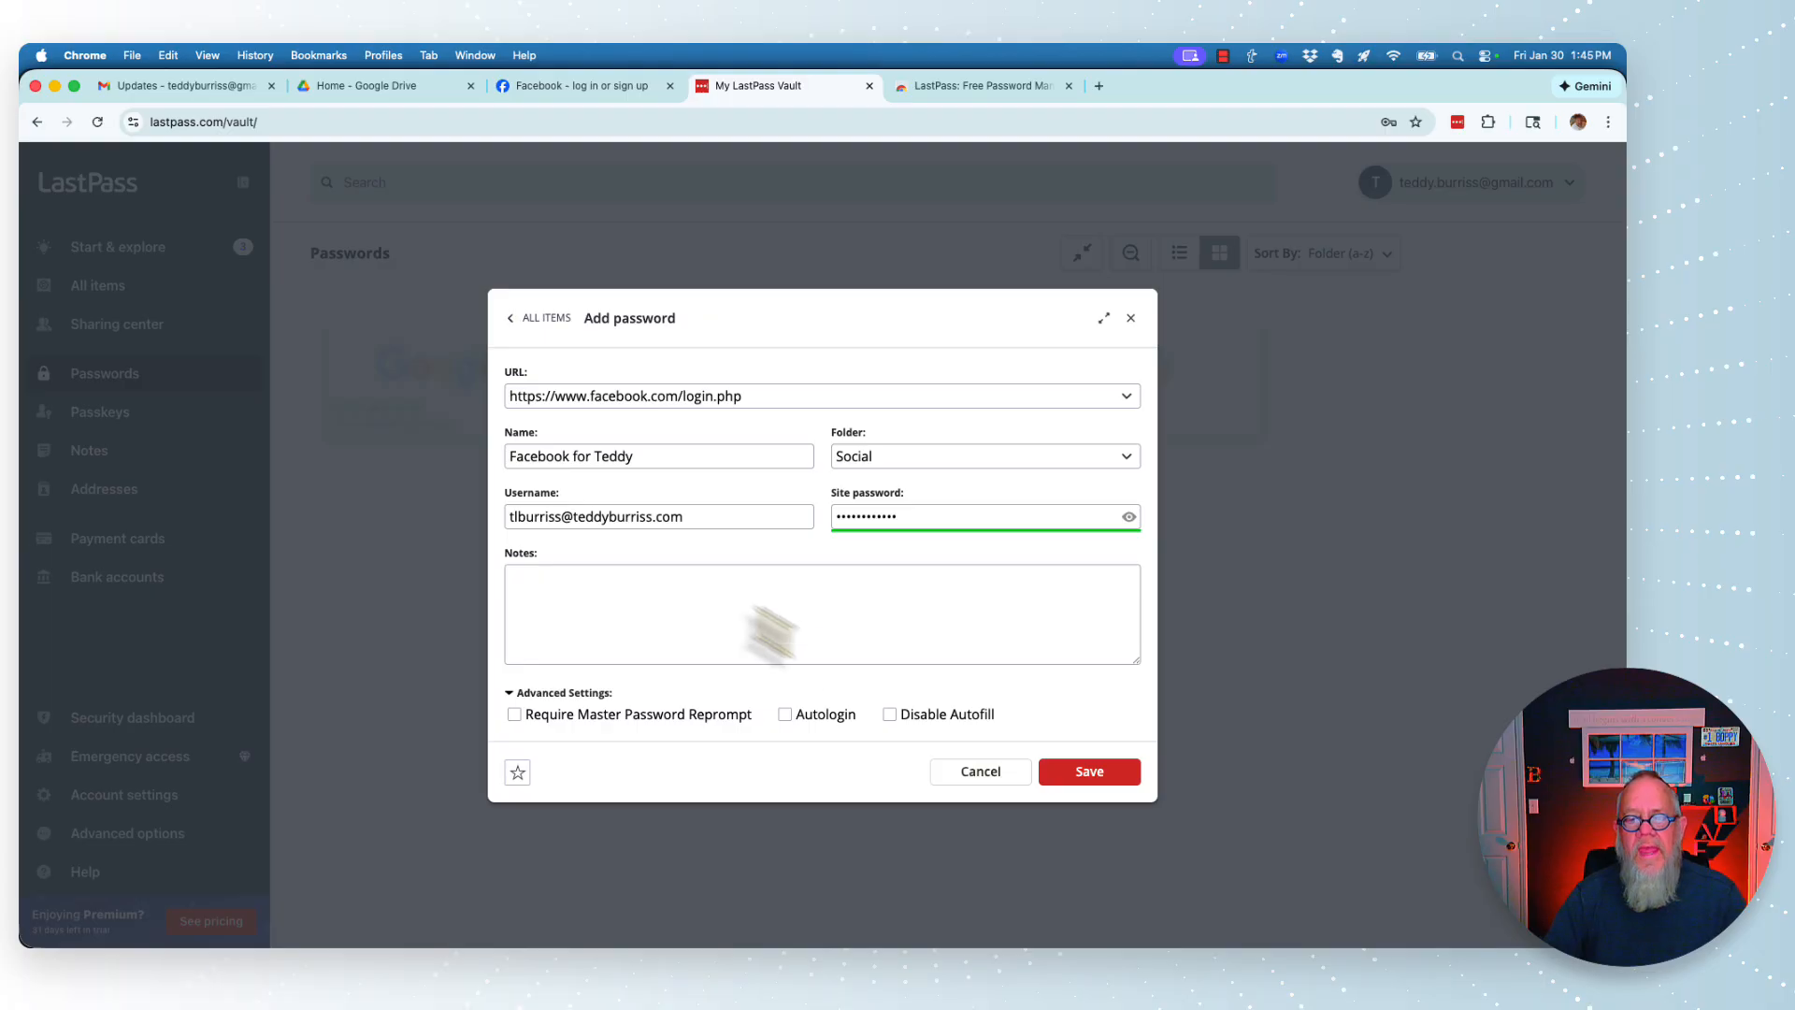
- Keep autofill allowed, turn on Autologin, and save the Facebook login to the vault
left_click(889, 715)
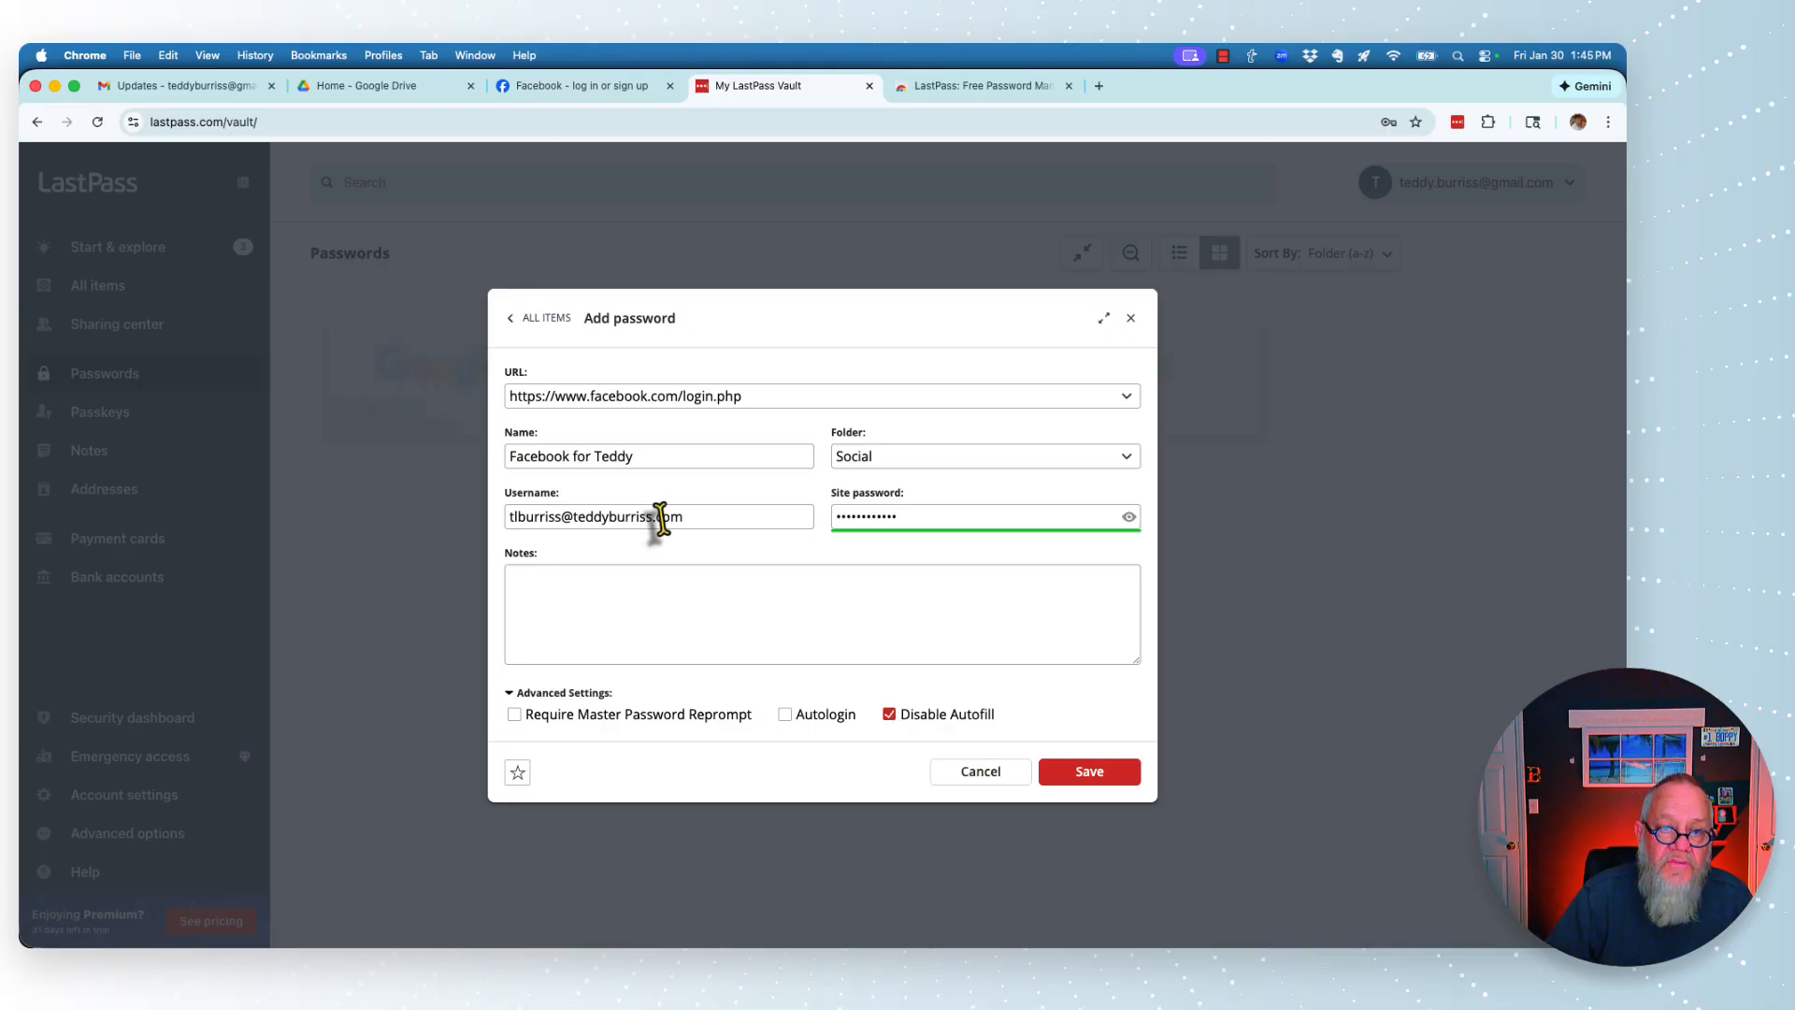
left_click(889, 714)
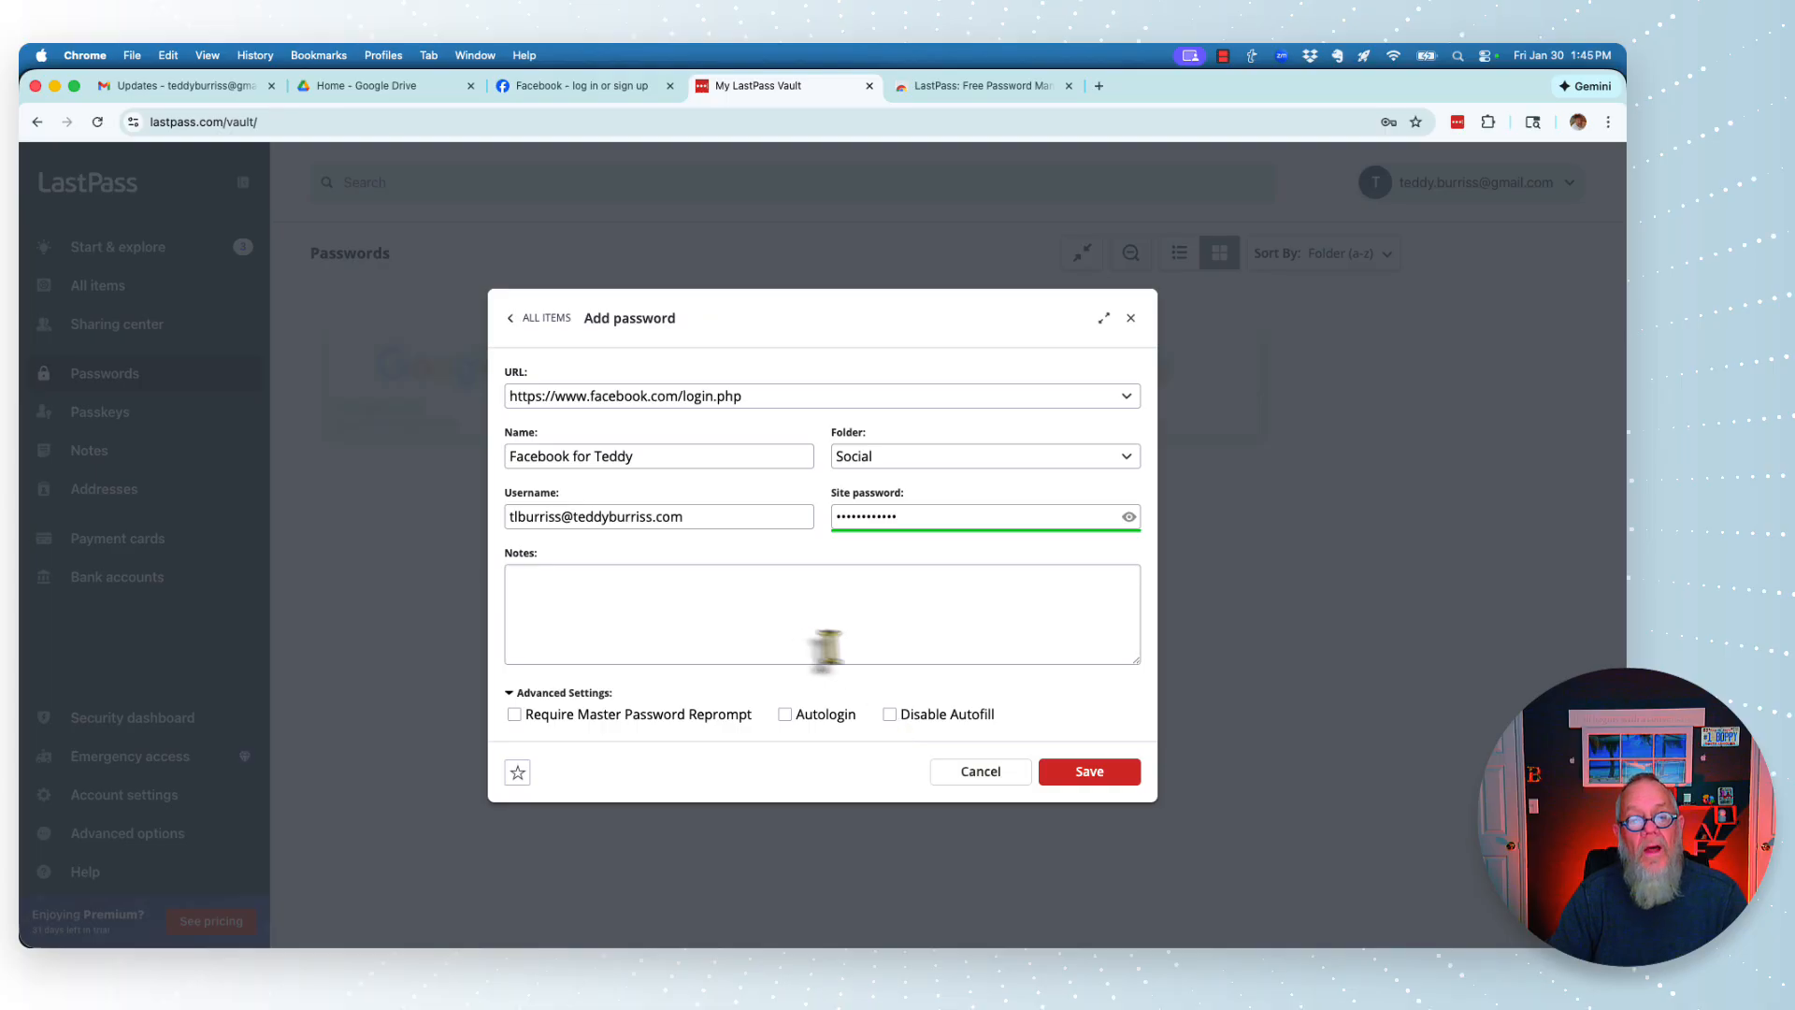
left_click(784, 715)
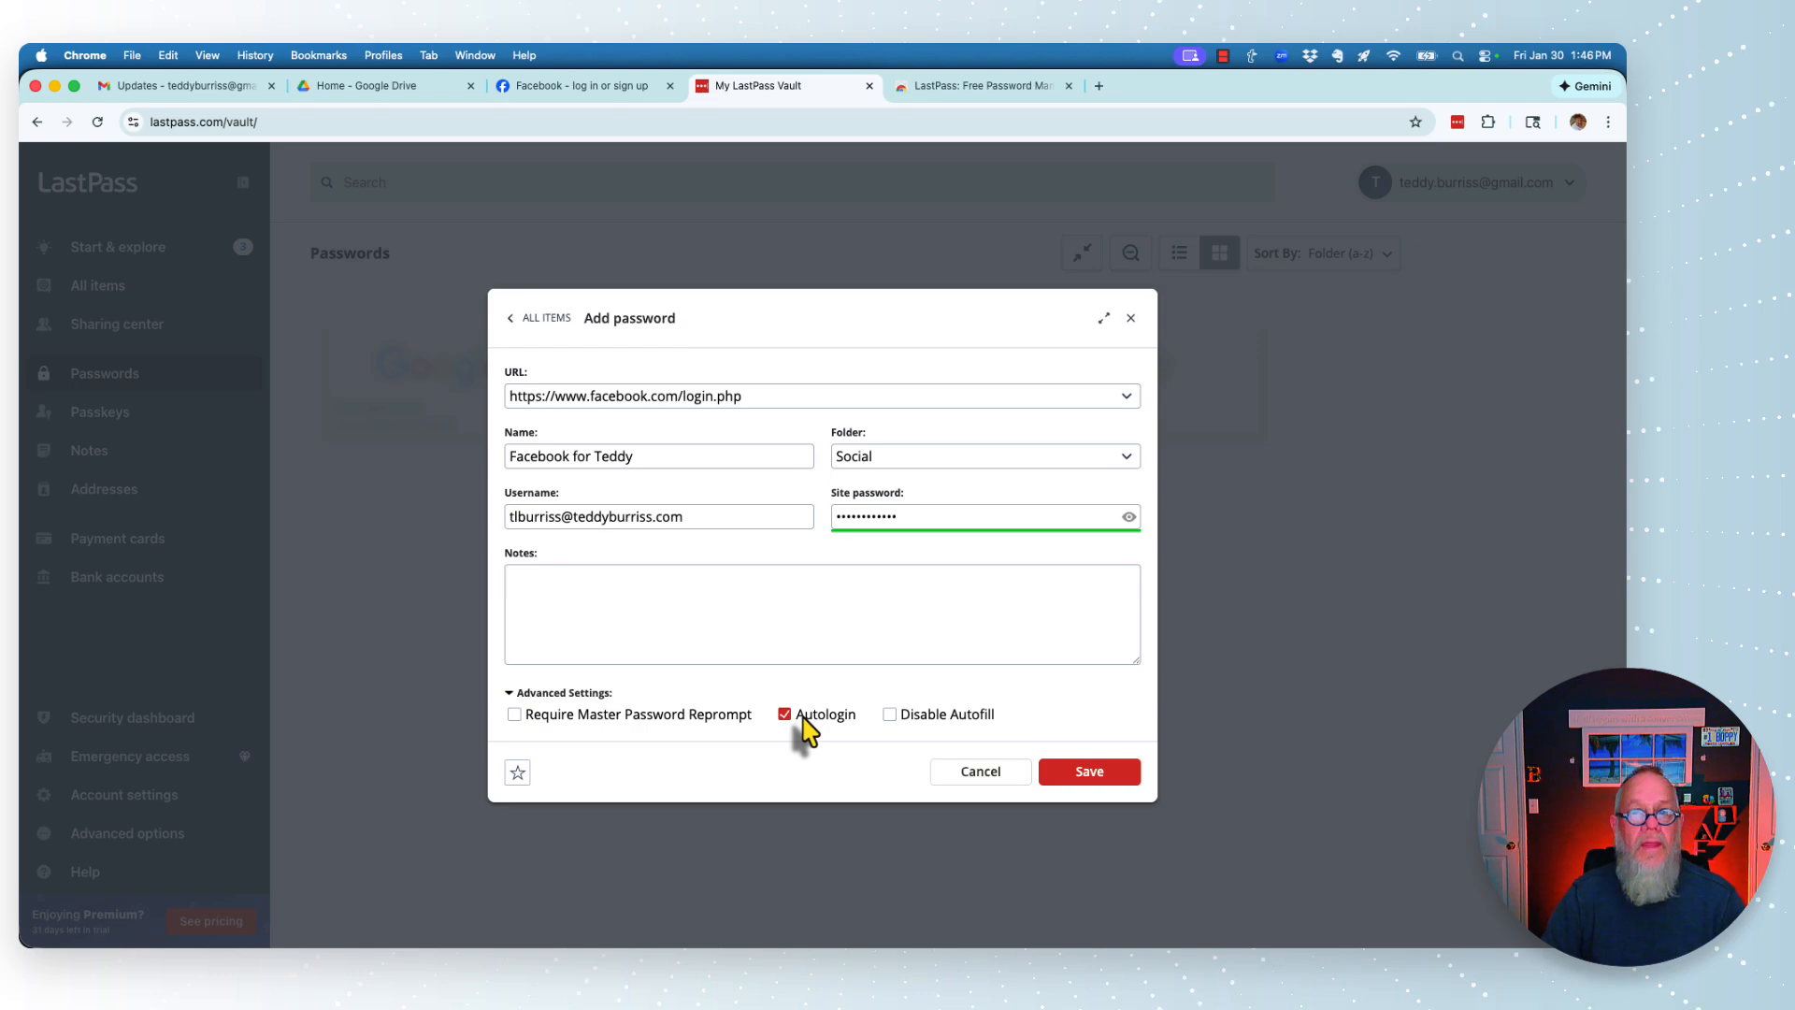
left_click(1073, 785)
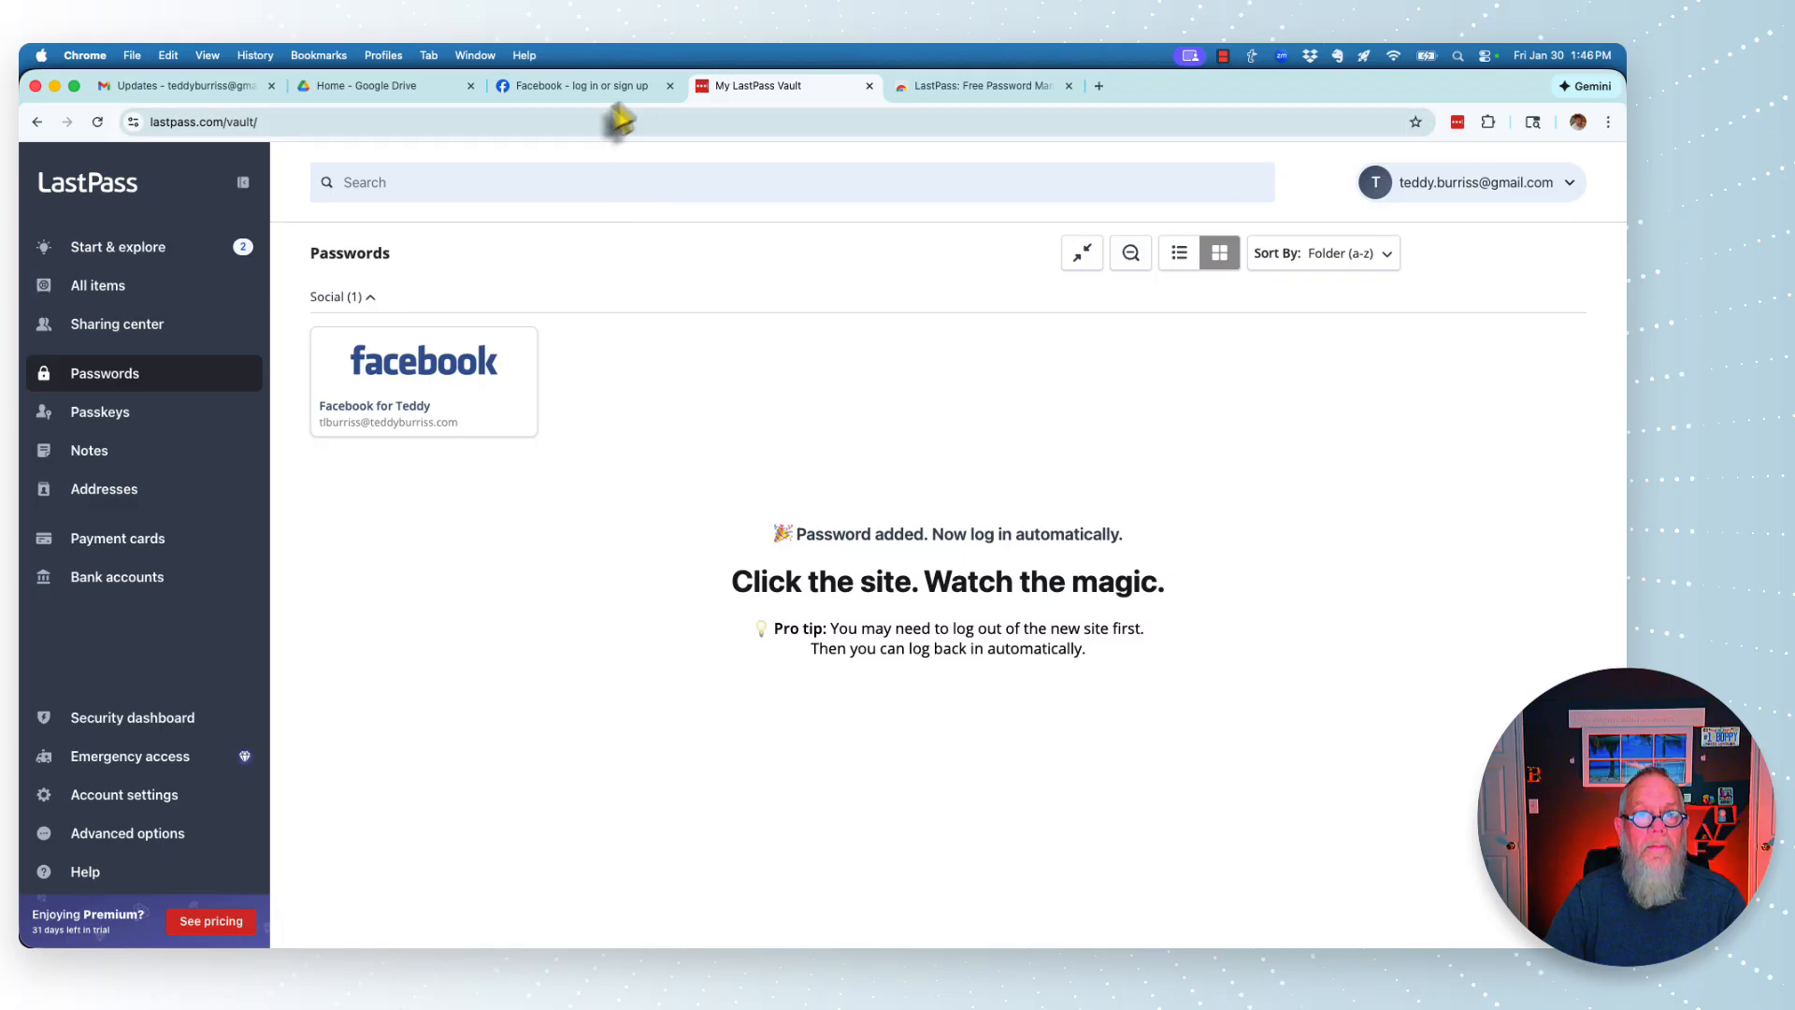
- Replace the old Facebook tab with facebook.com in a fresh tab, then return to the vault
left_click(669, 86)
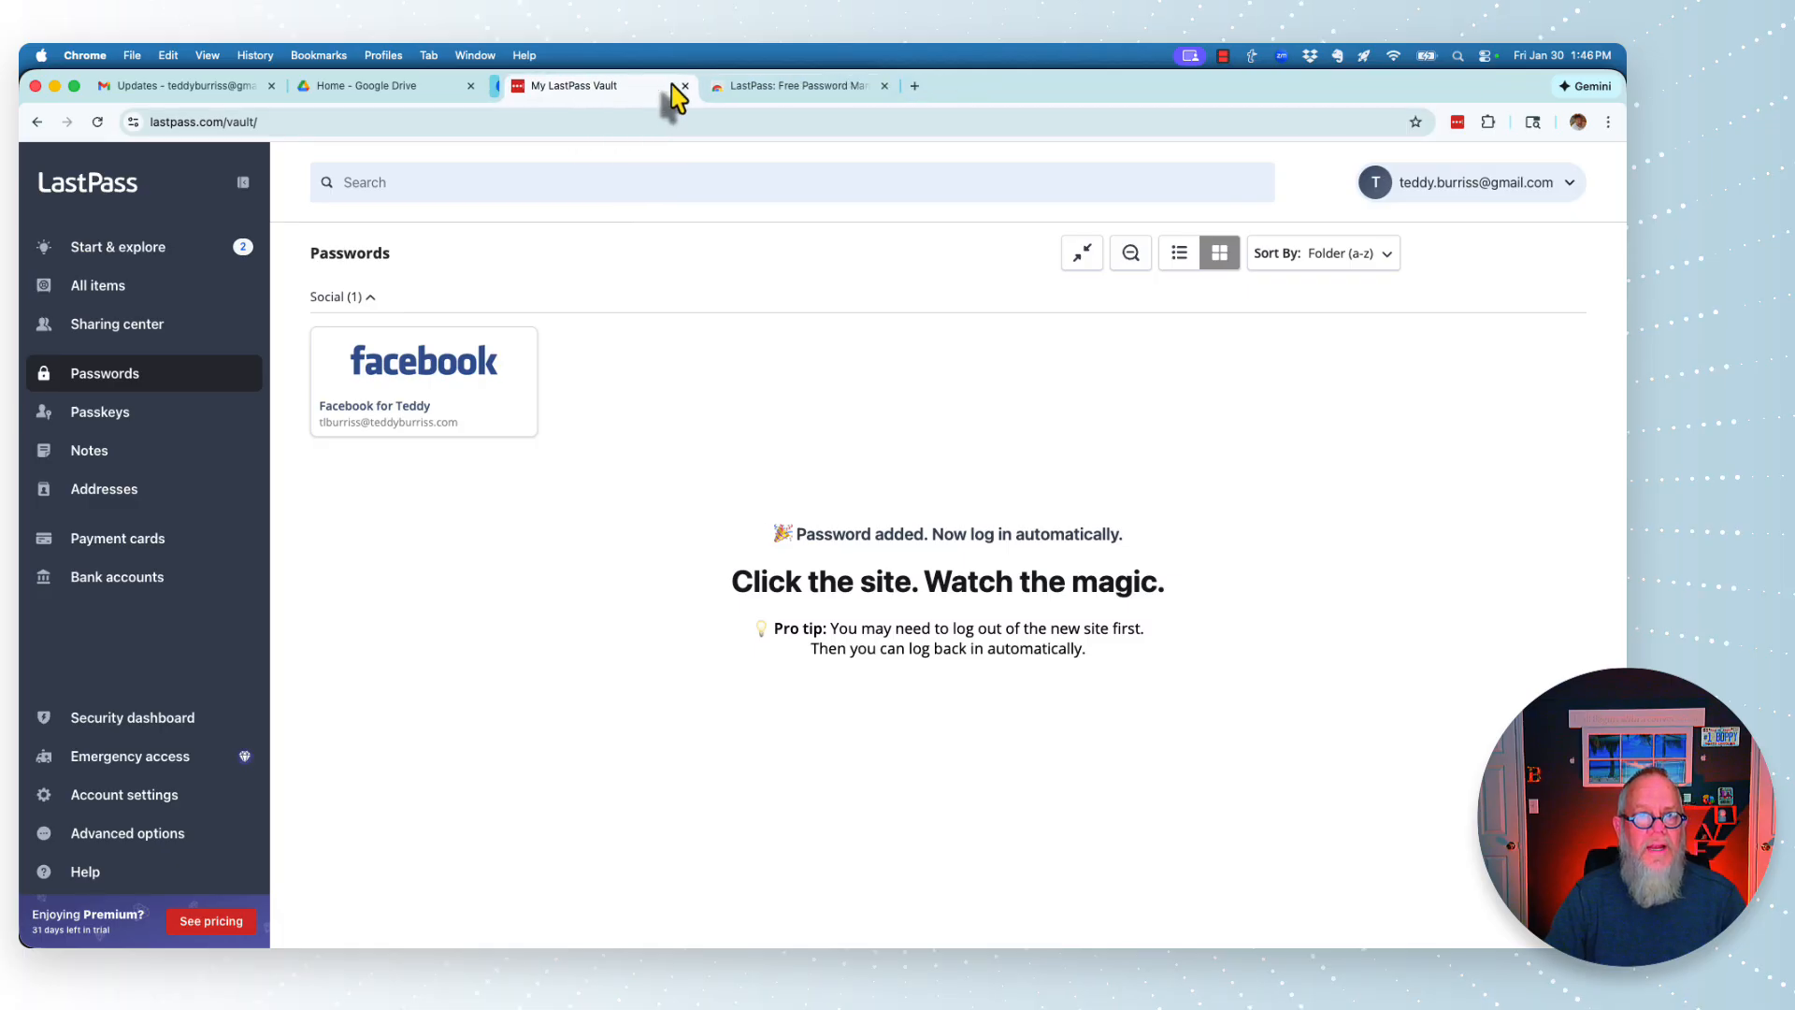
left_click(899, 88)
type("facebok")
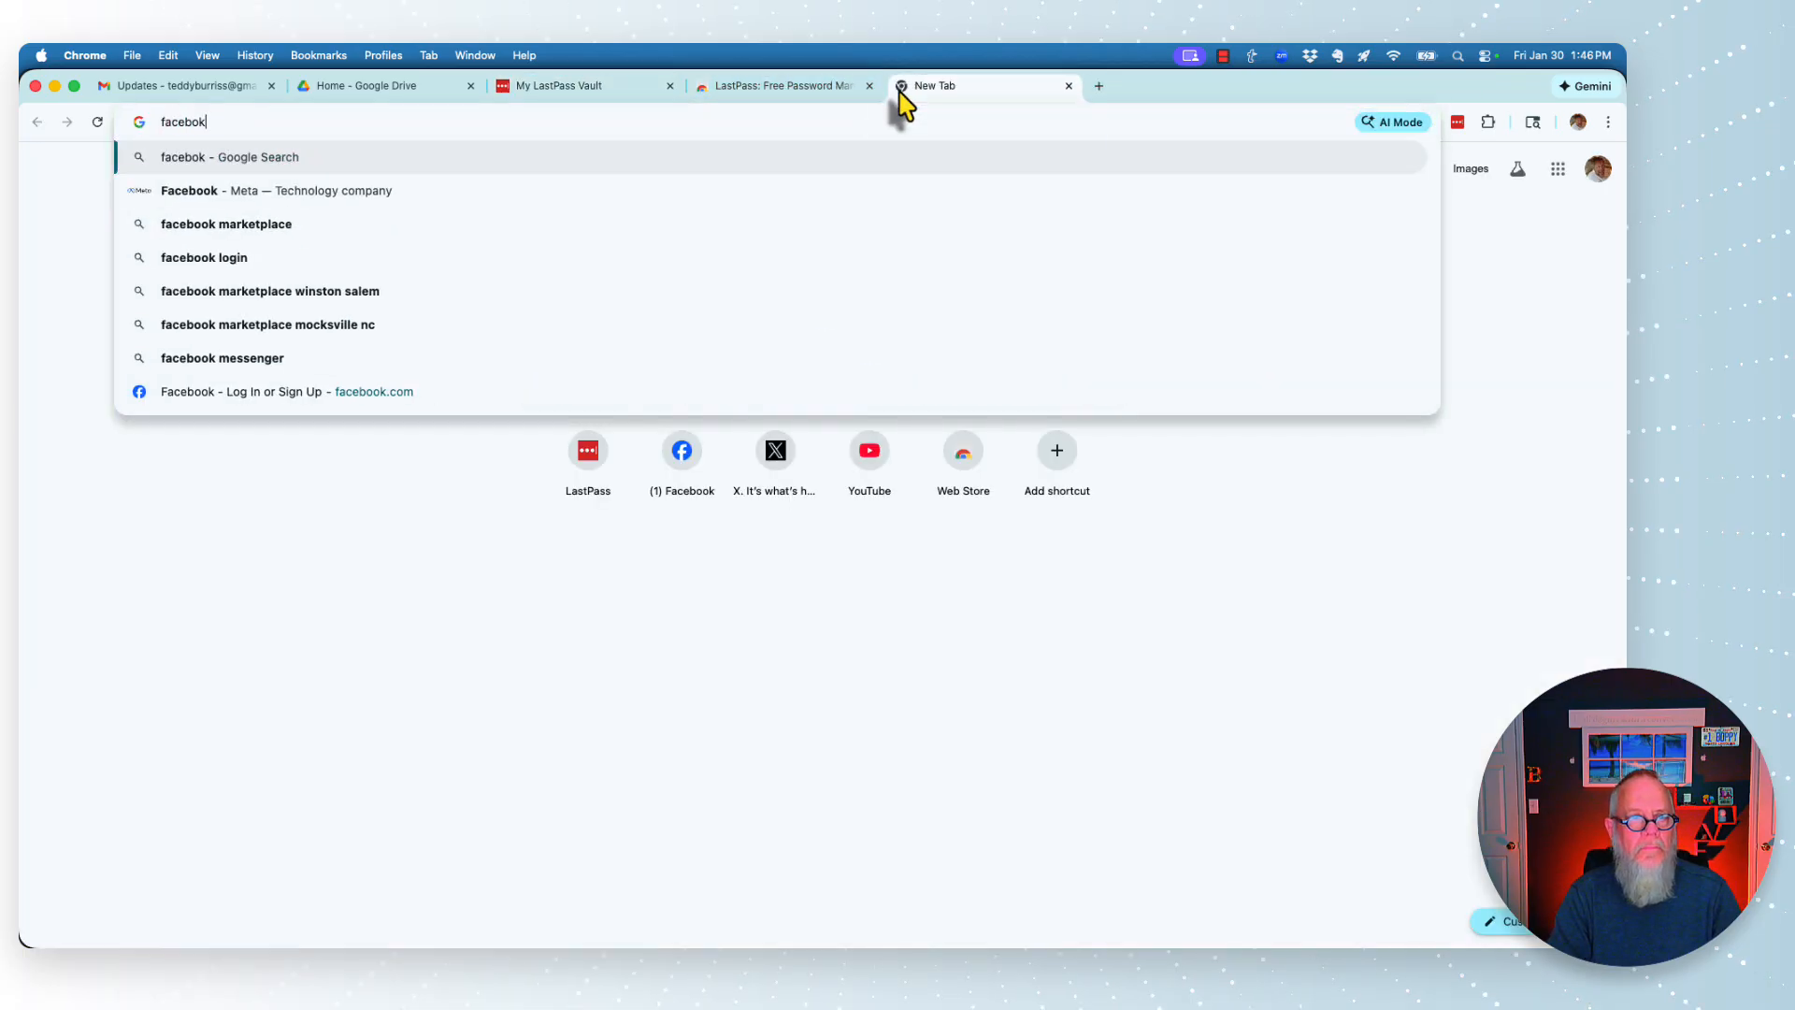
key("BackSpace")
type("ok.com")
key("Return")
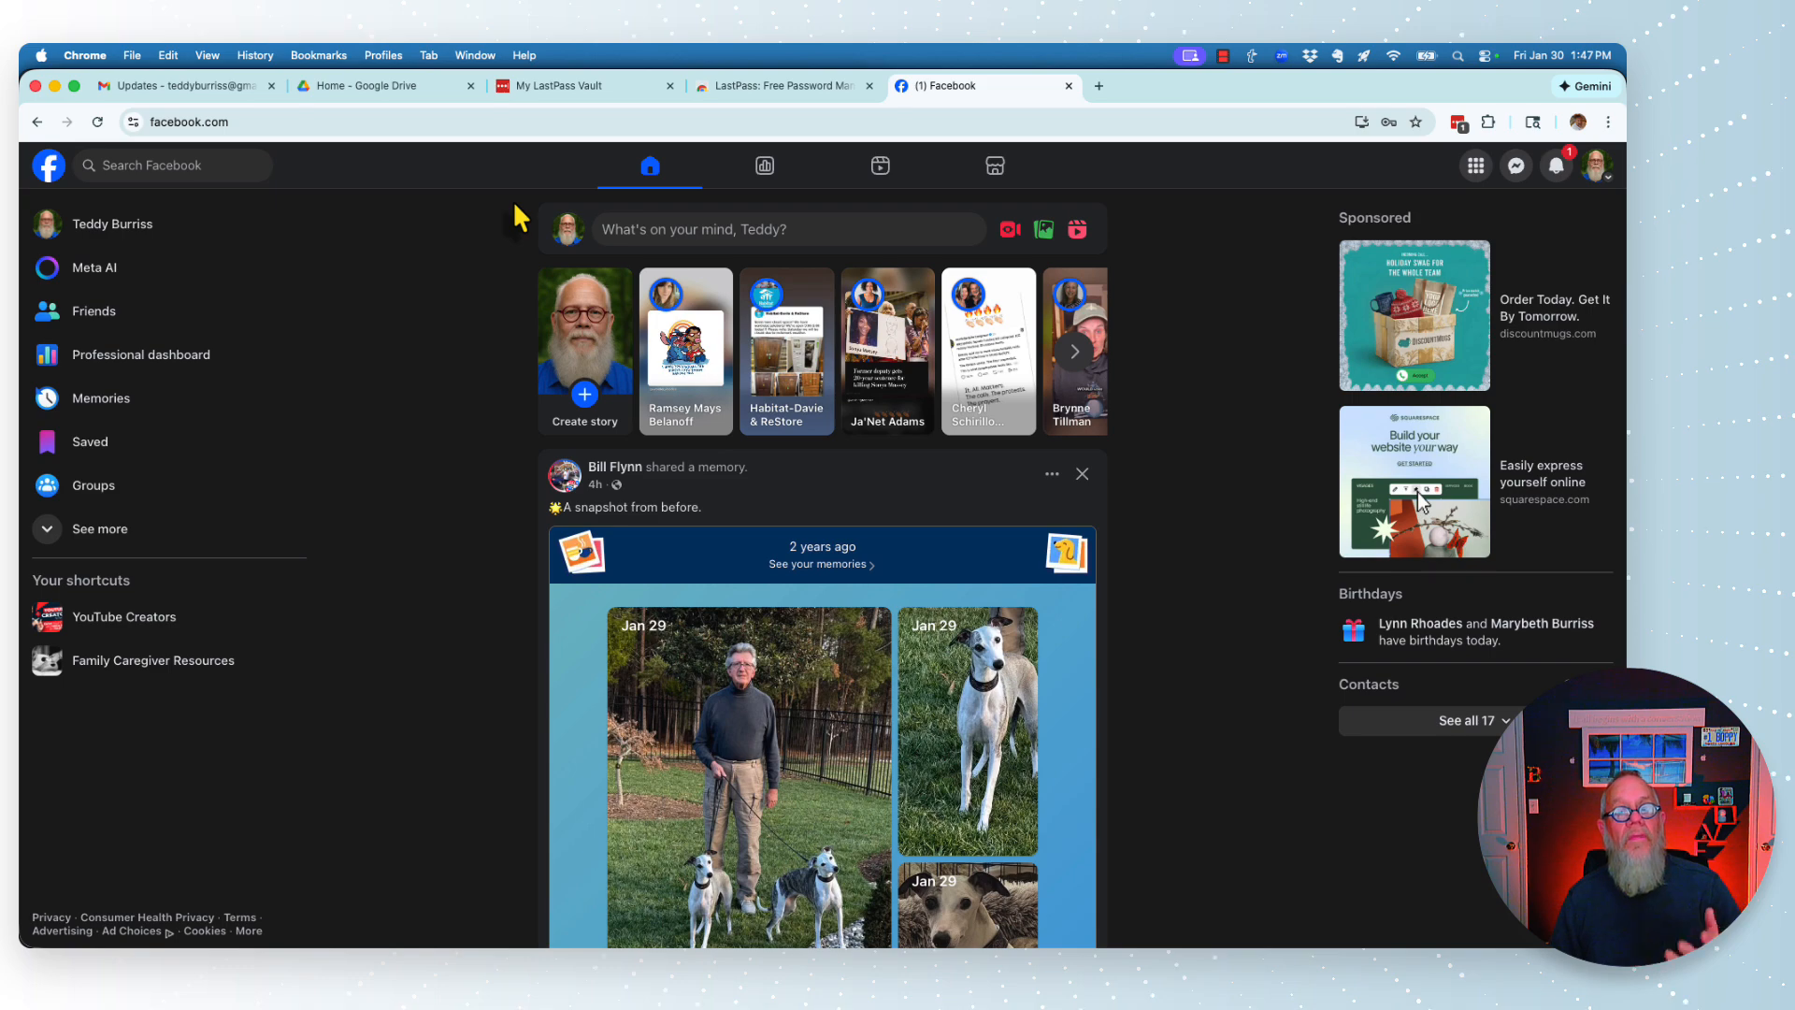
left_click(579, 94)
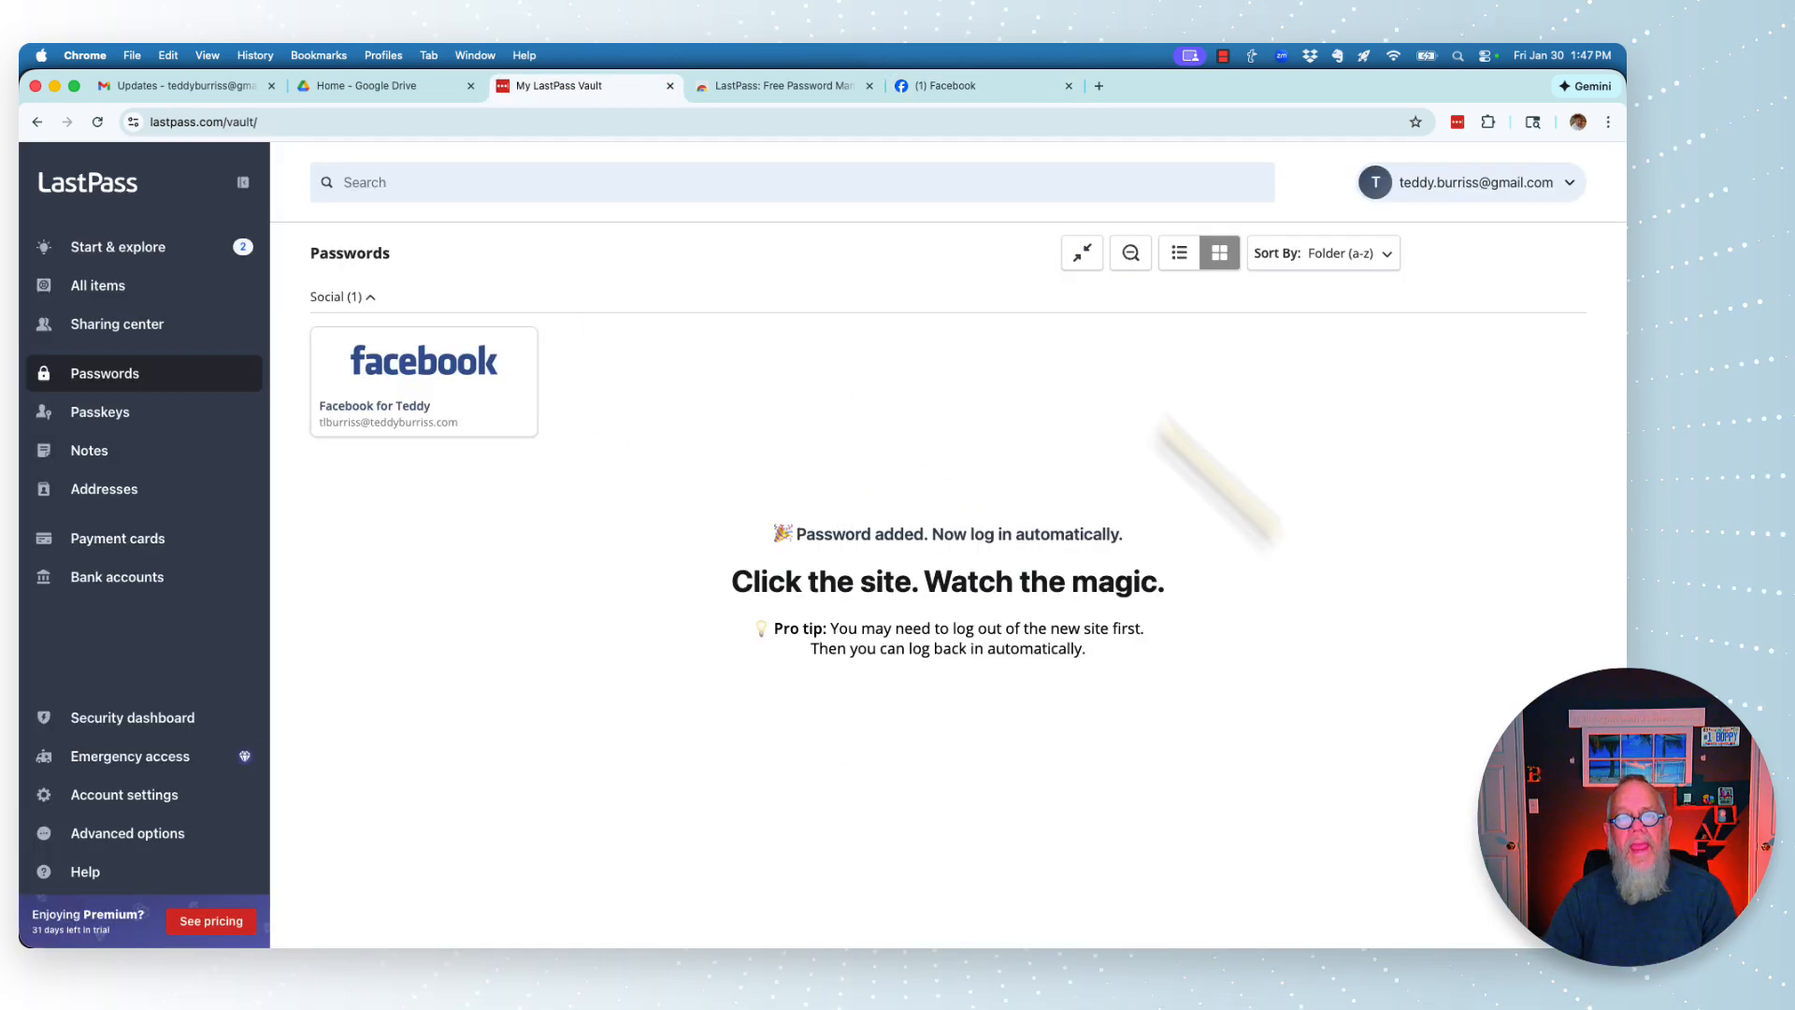
- Close the LastPass vault and LastPass Web Store tabs
mouse_move(479, 428)
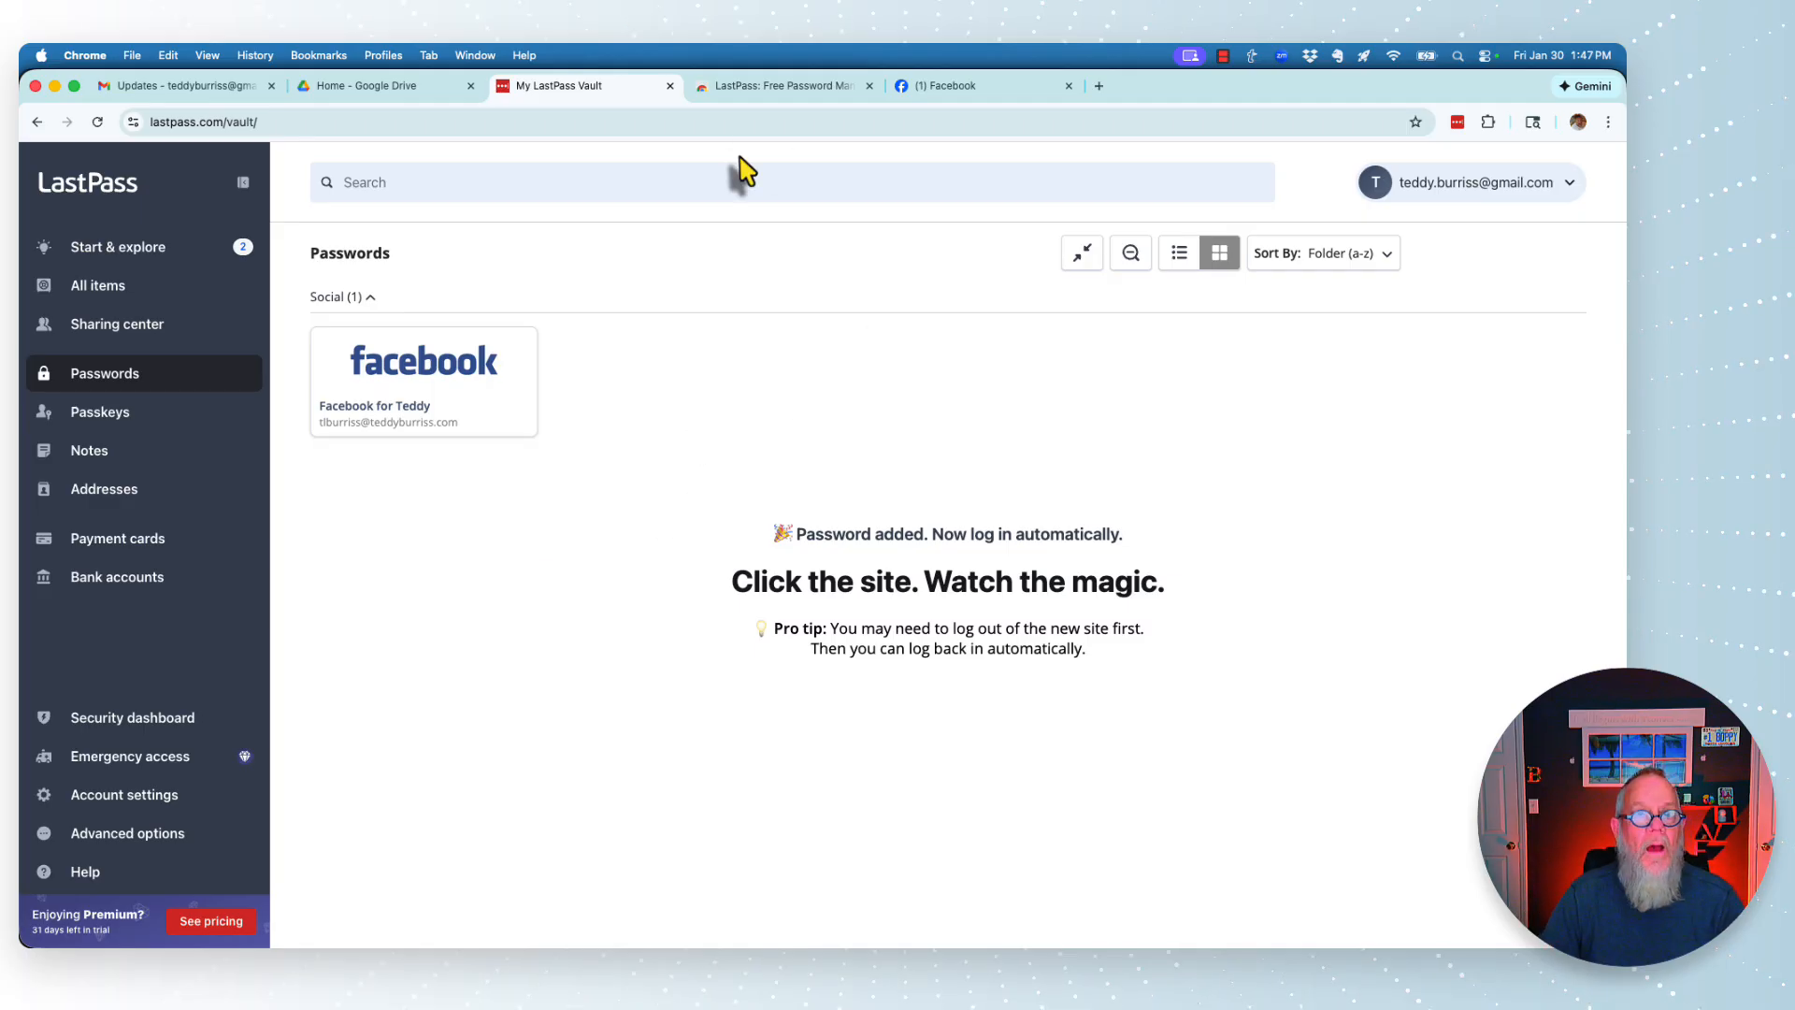
left_click(669, 86)
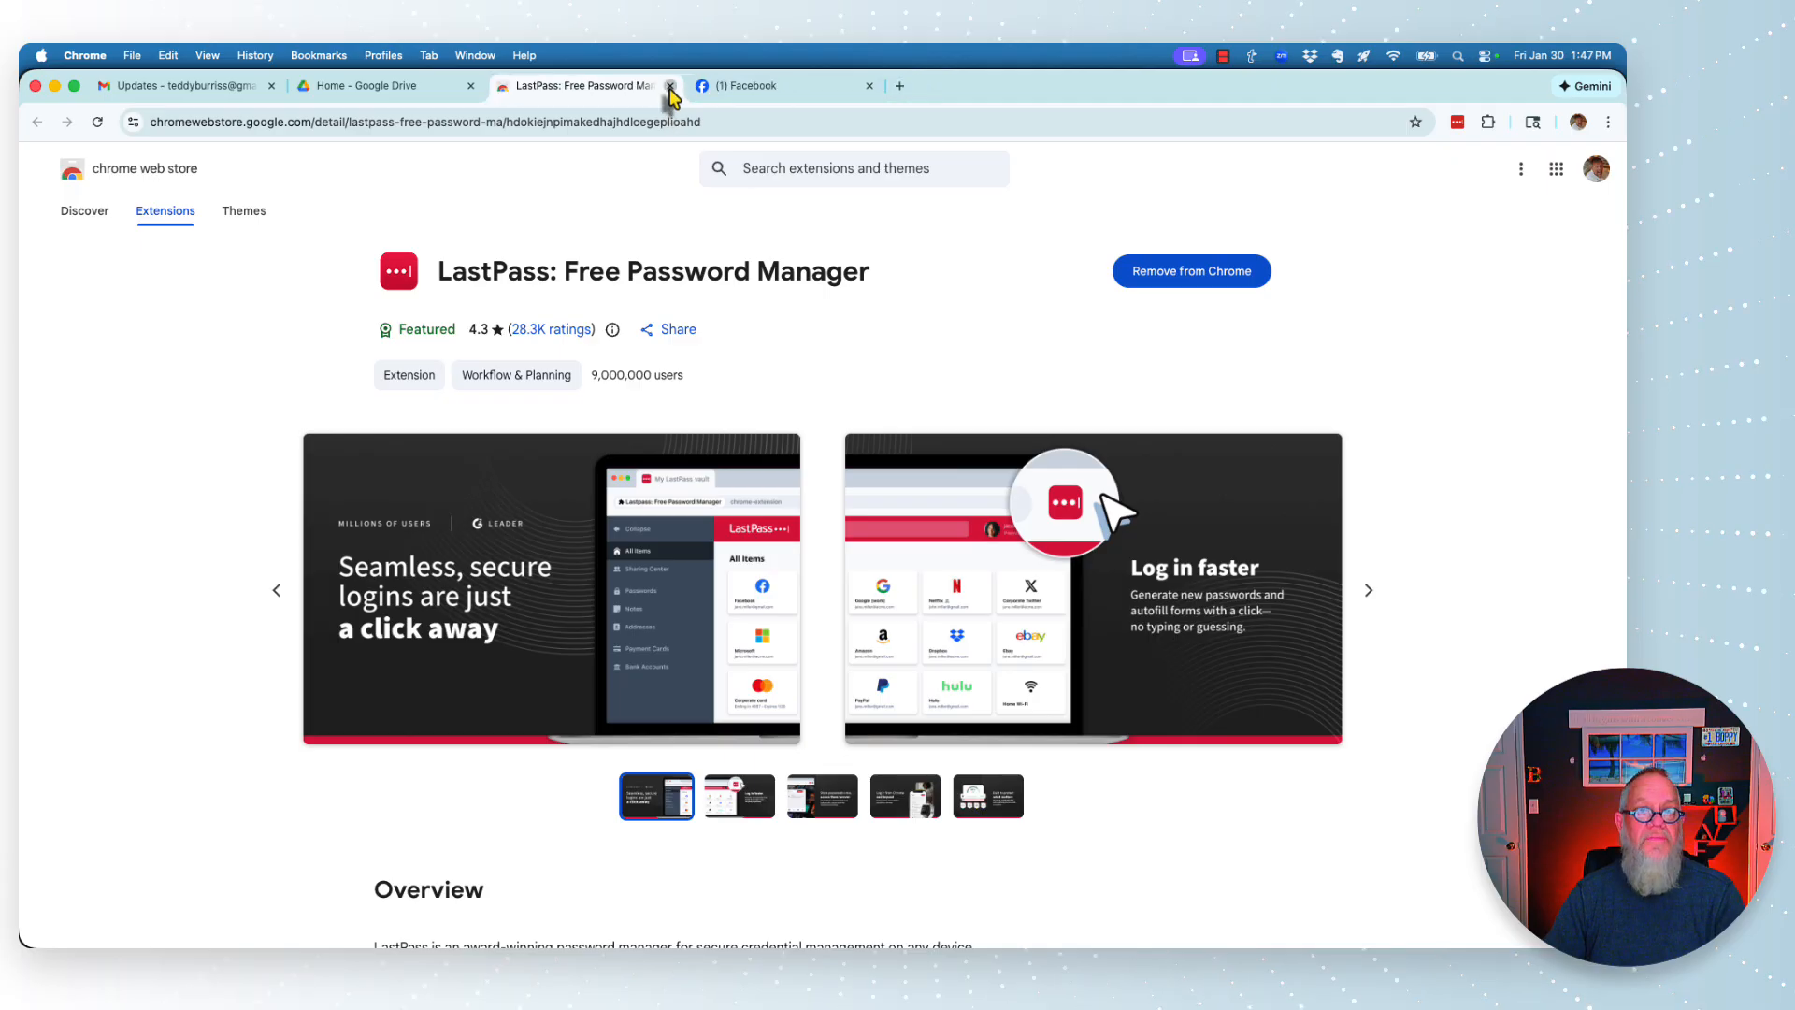
left_click(669, 86)
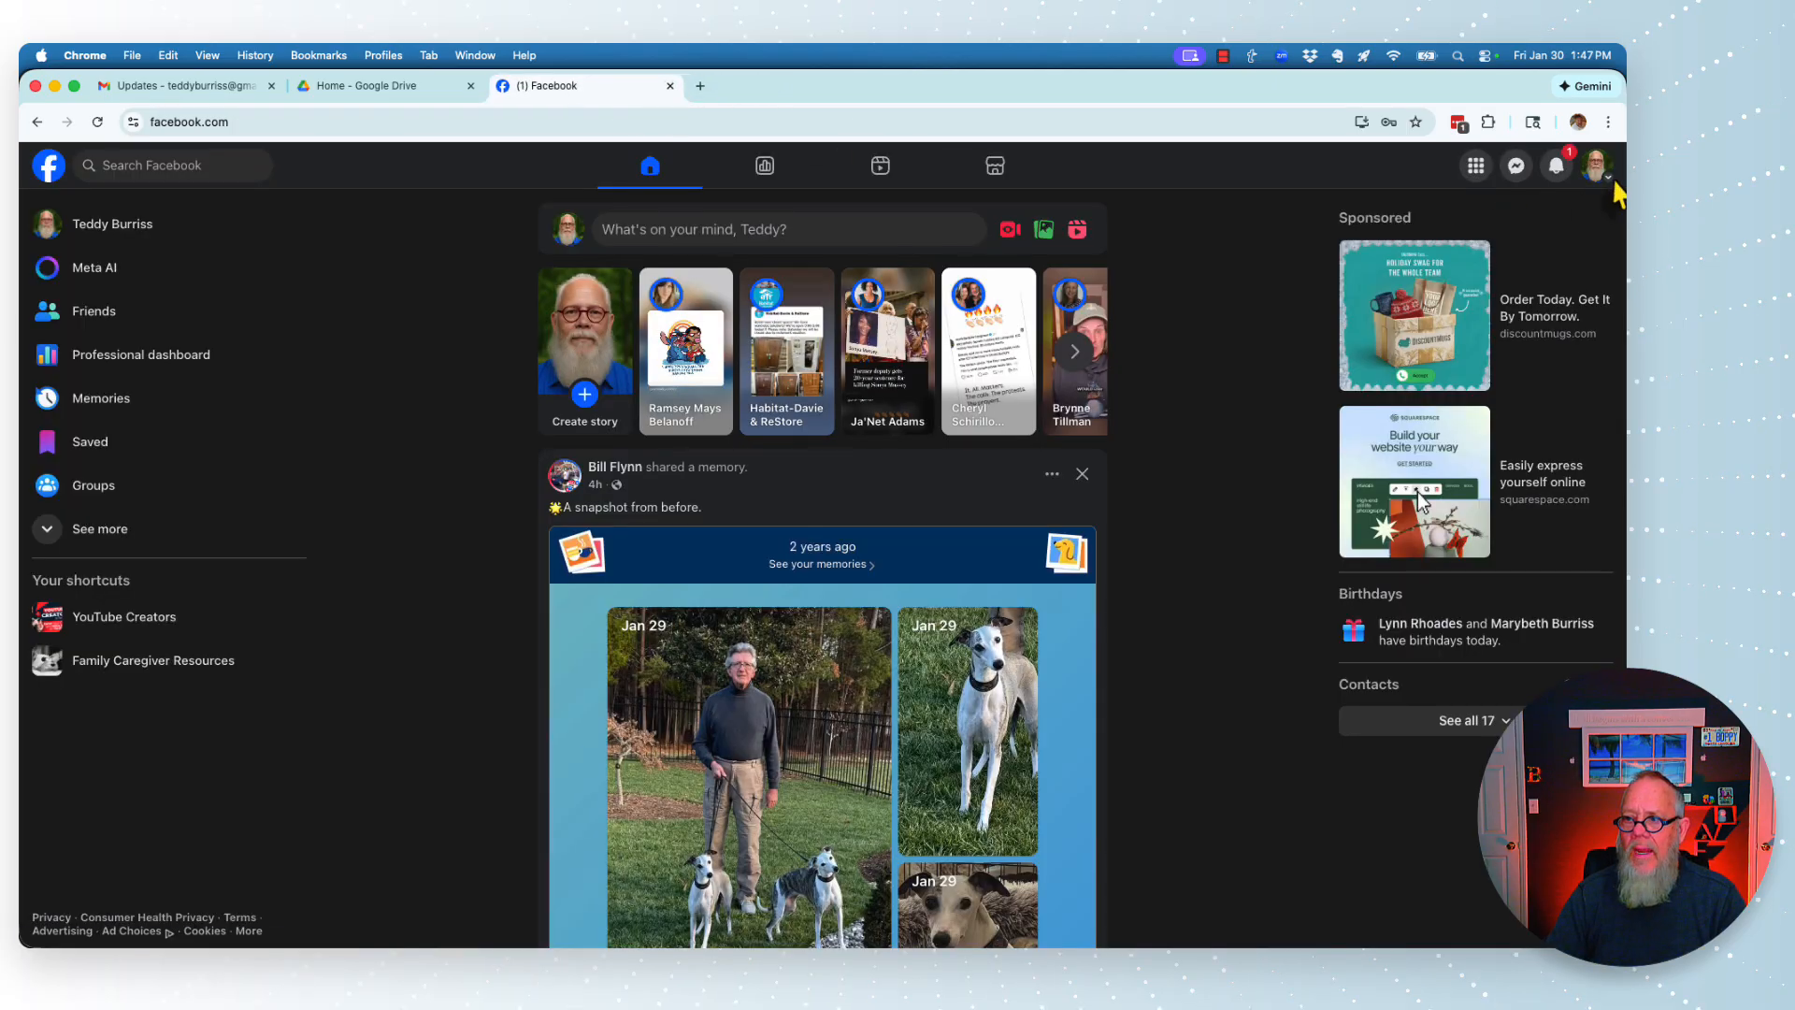
- Log out of Facebook from its account menu and close the Facebook tab
left_click(1595, 166)
left_click(1400, 514)
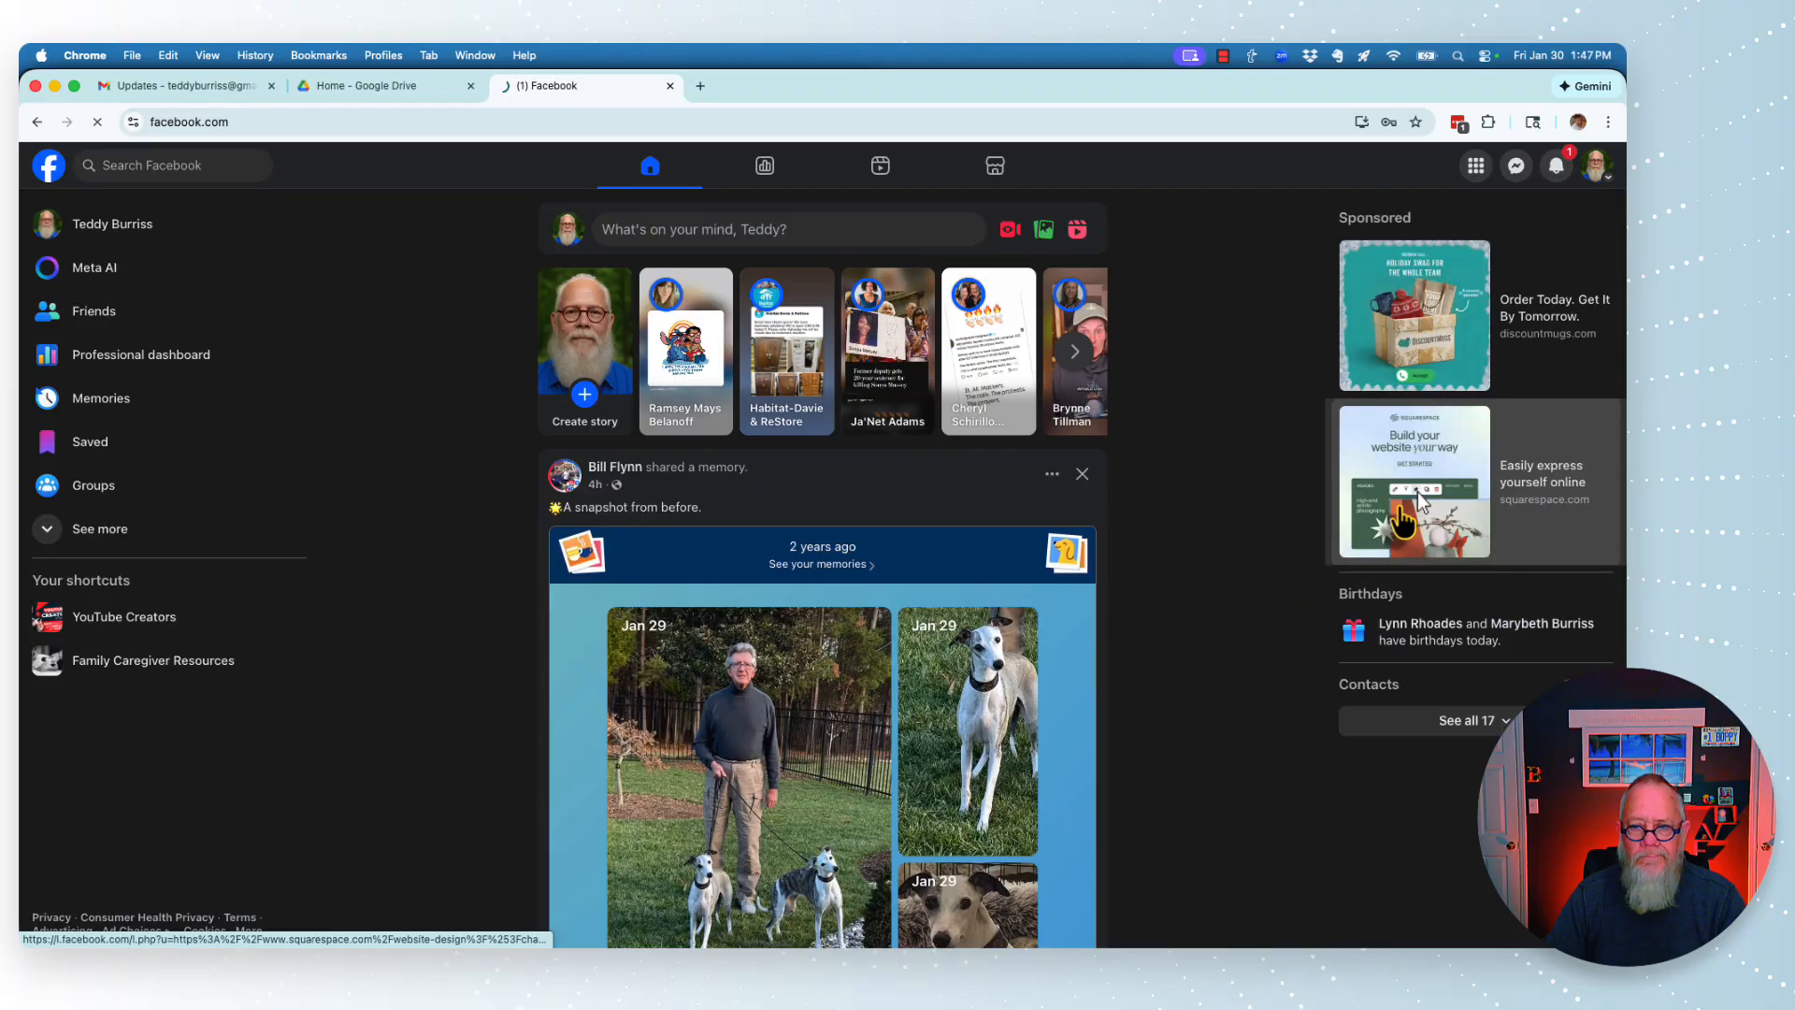
left_click(670, 86)
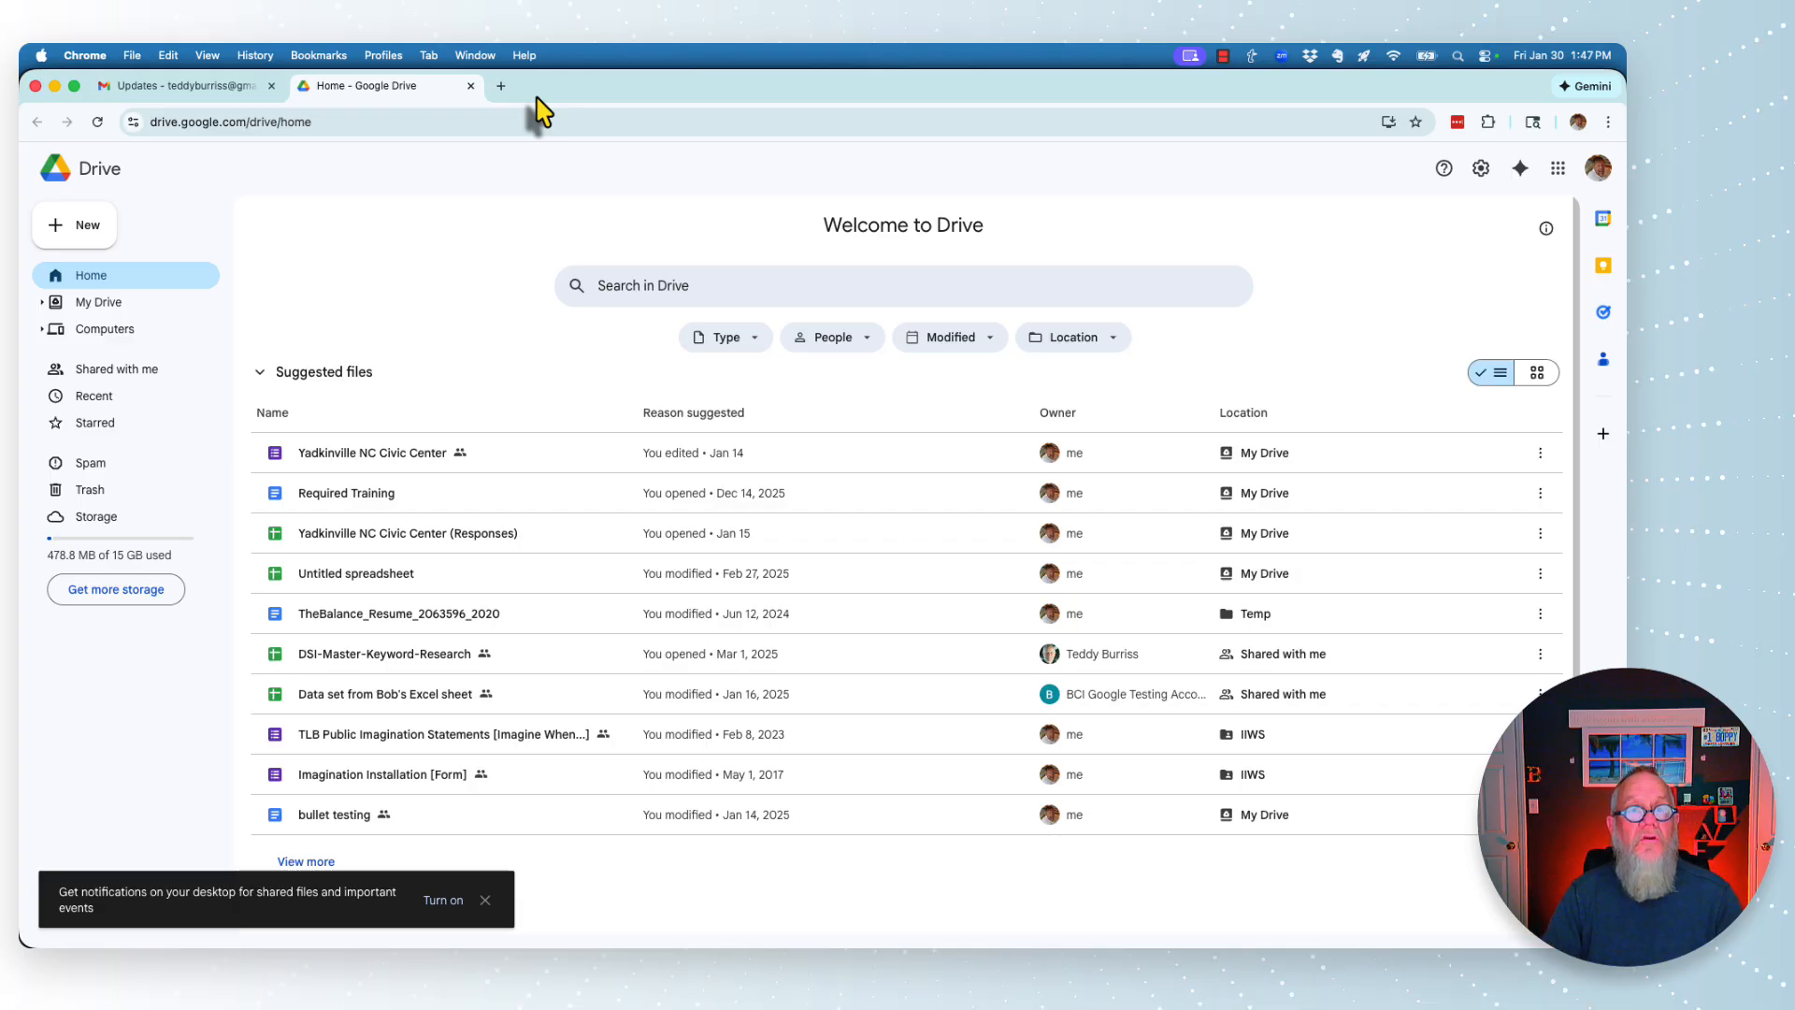
- Go to linkedin.com in a new tab and choose to sign in with email
left_click(502, 86)
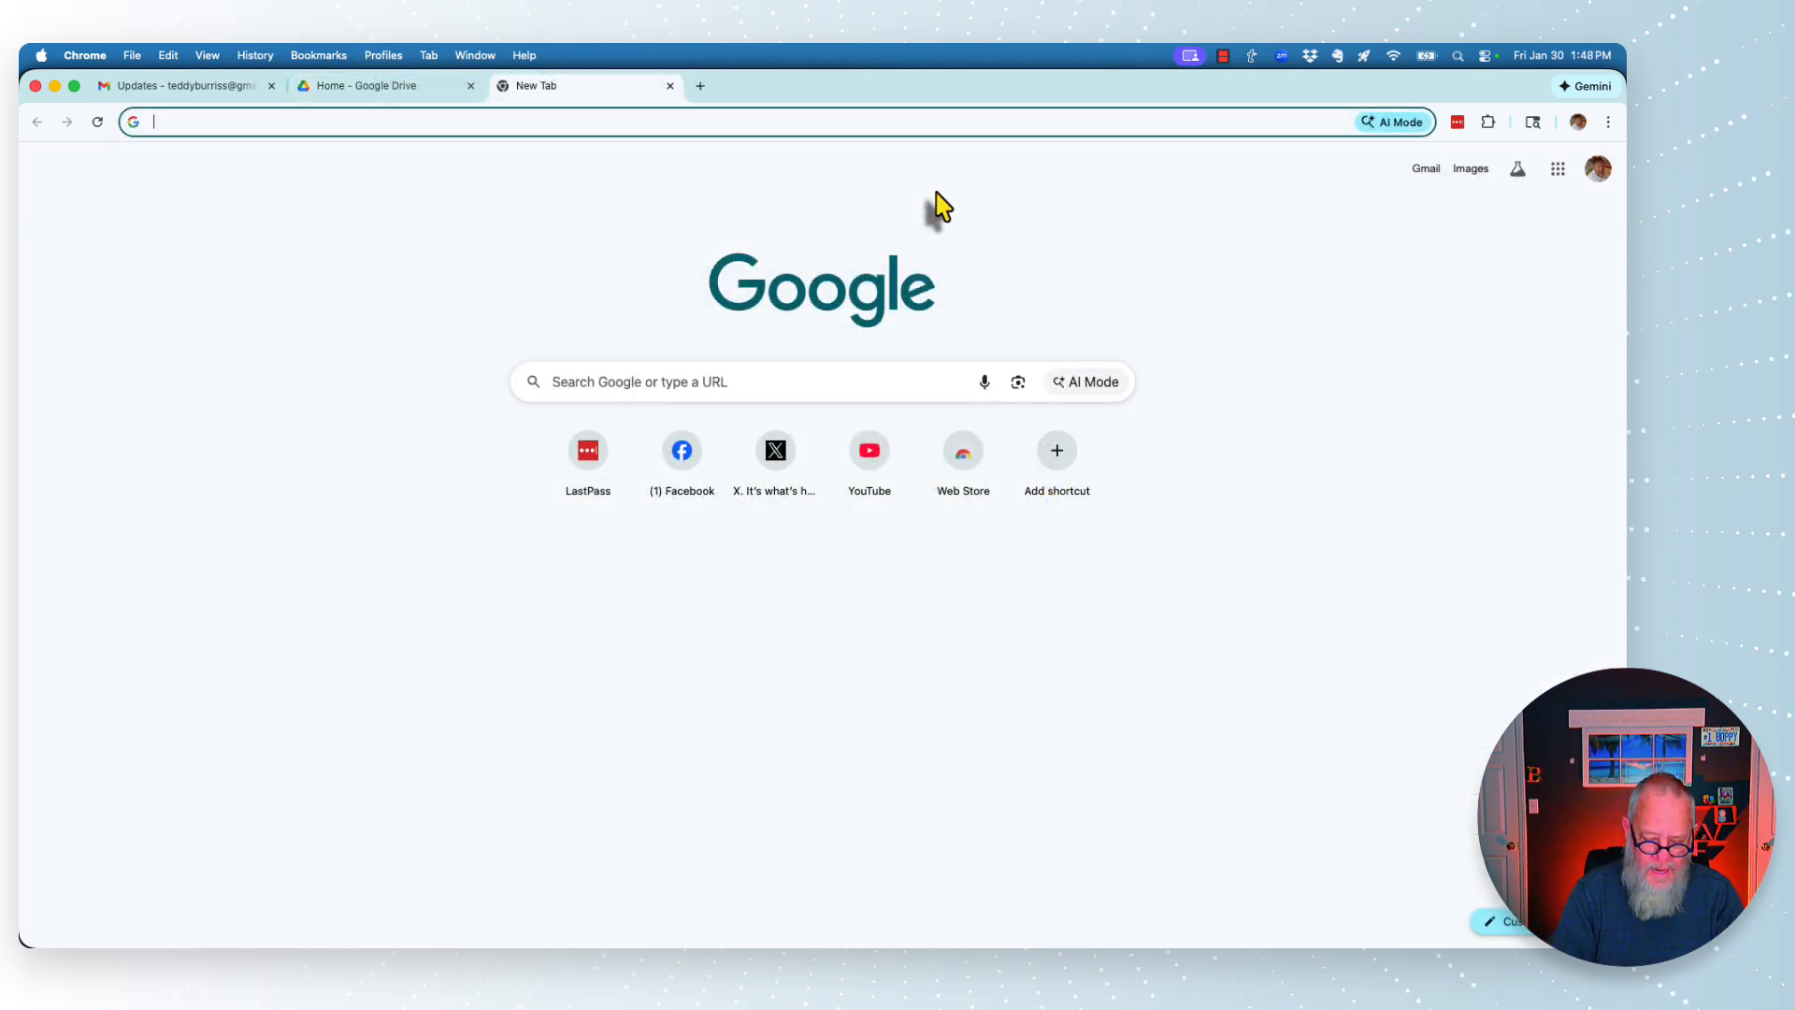
type("linkedin.com")
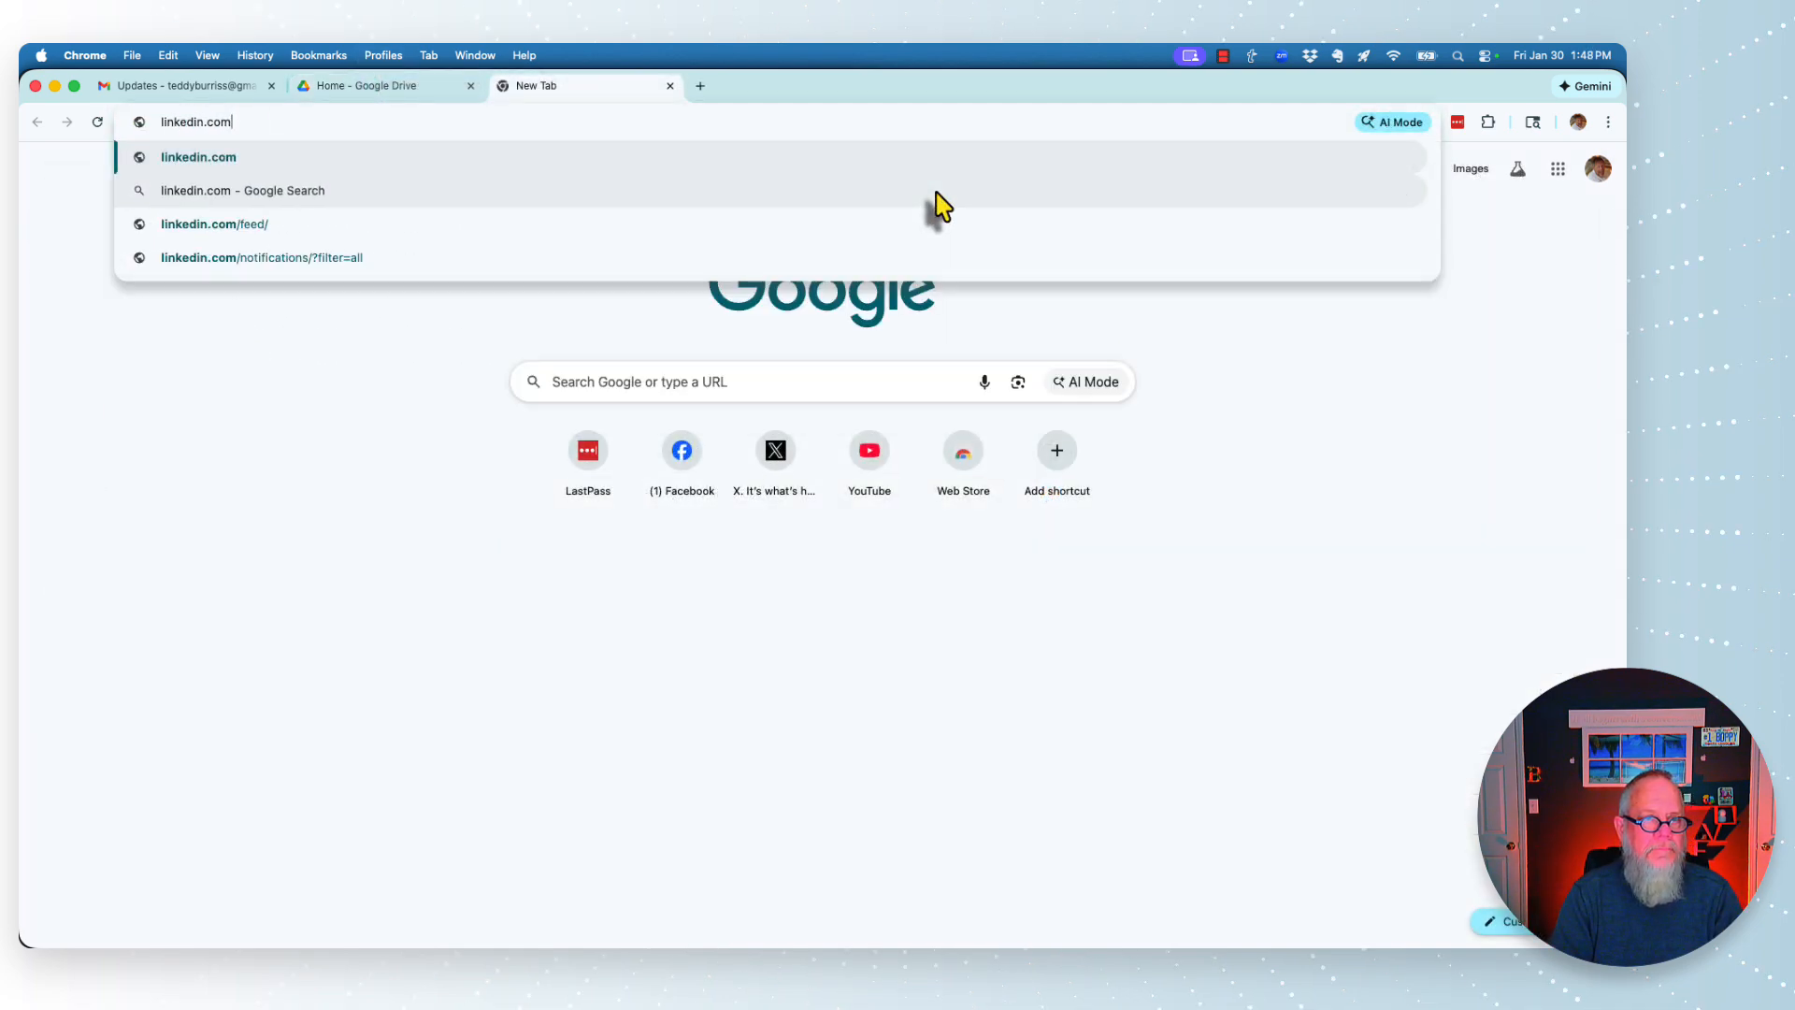
key("Return")
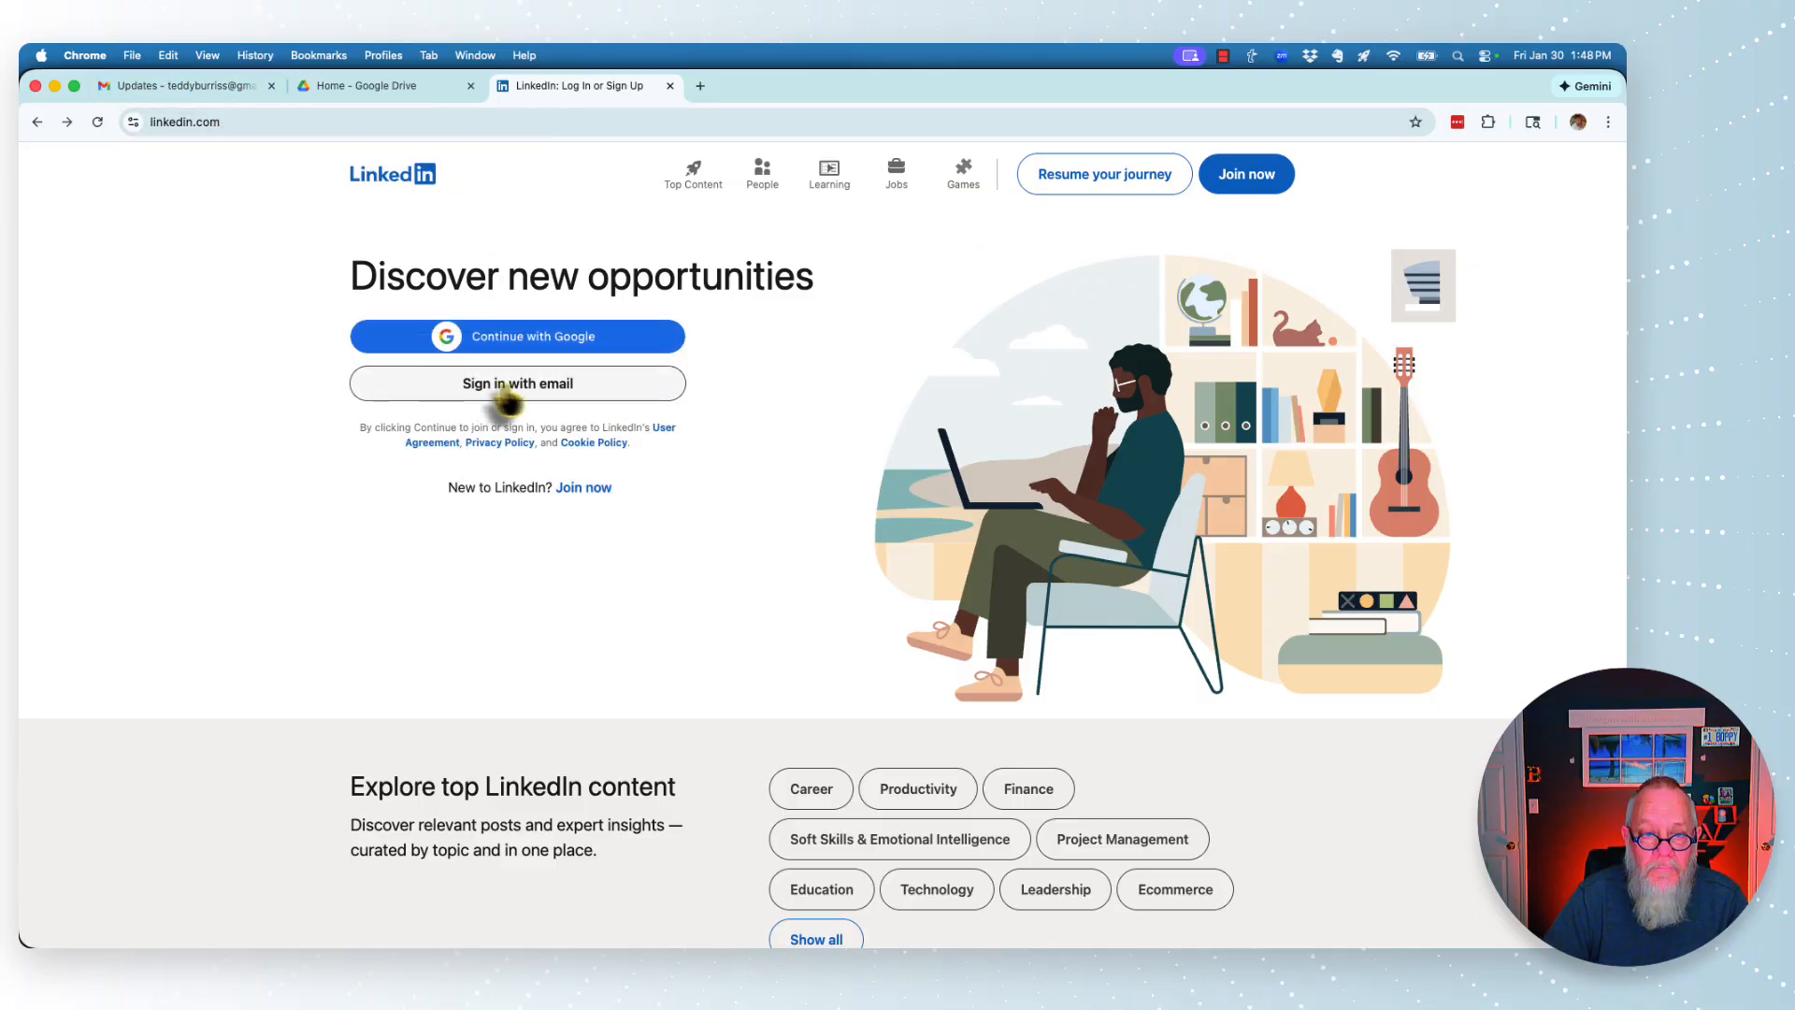
left_click(512, 395)
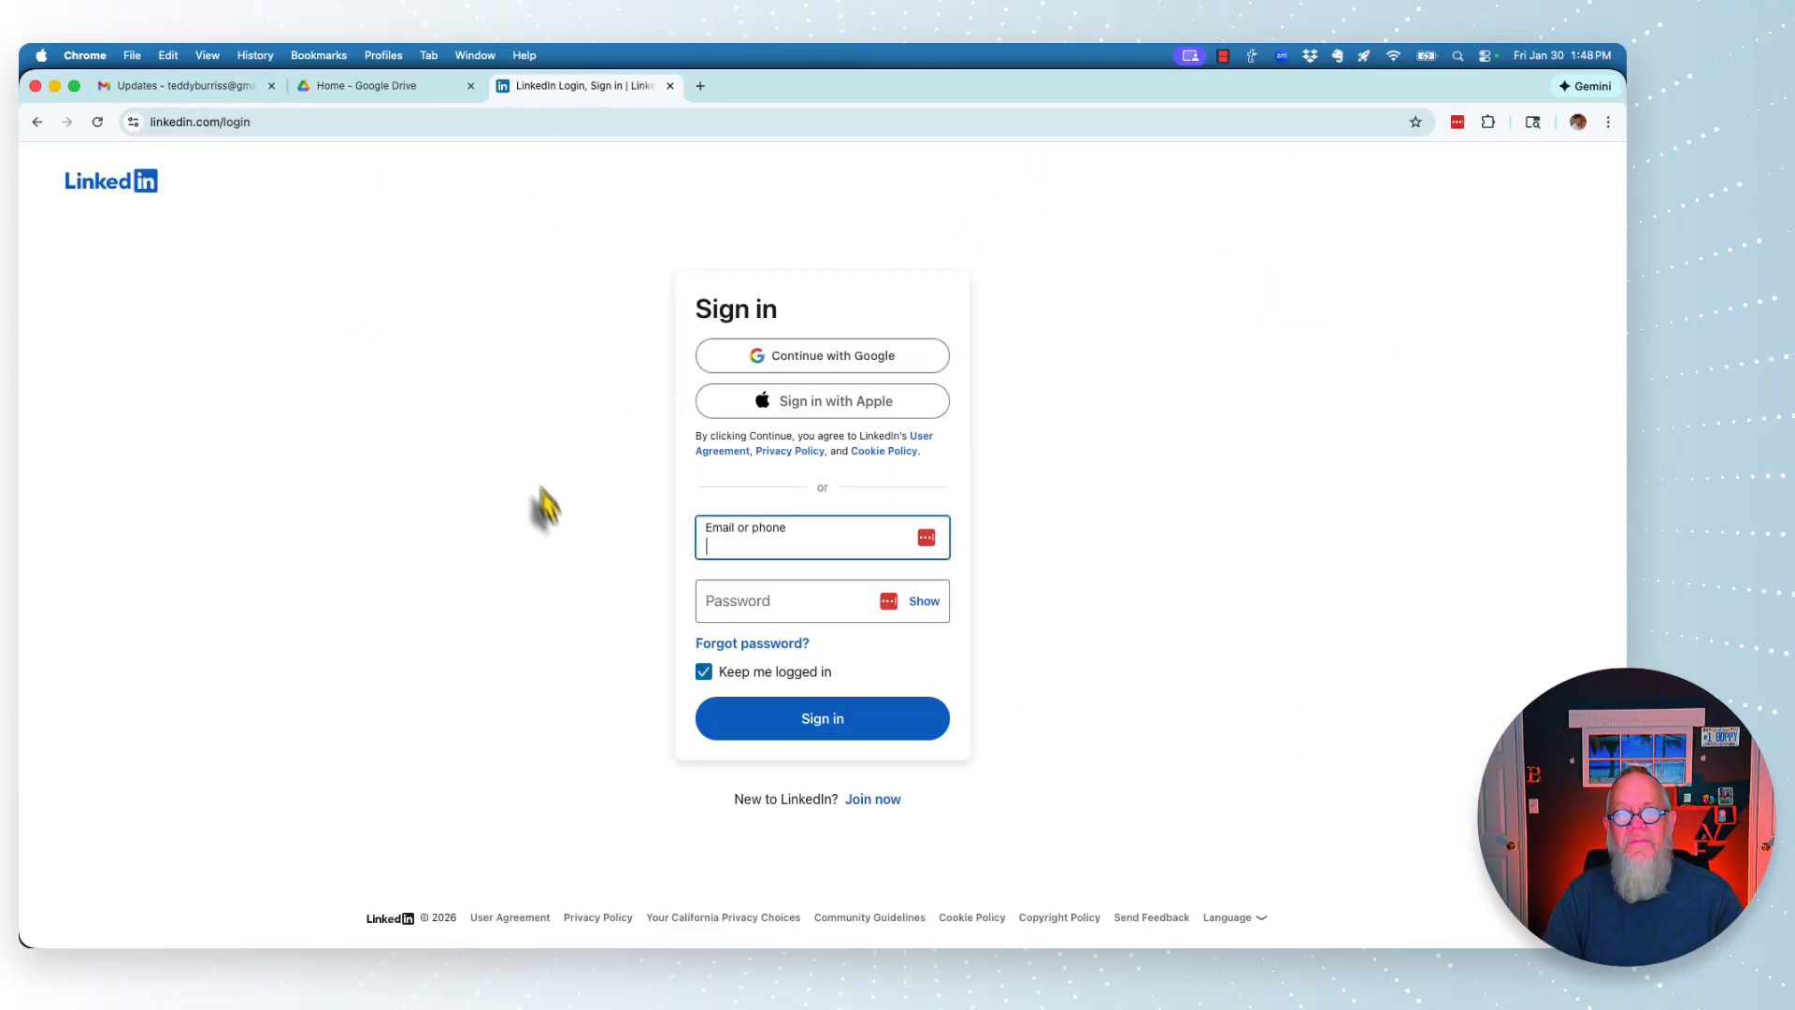
- Enter the account email and password, skipping LastPass suggestions, and submit the LinkedIn sign-in
left_click(927, 540)
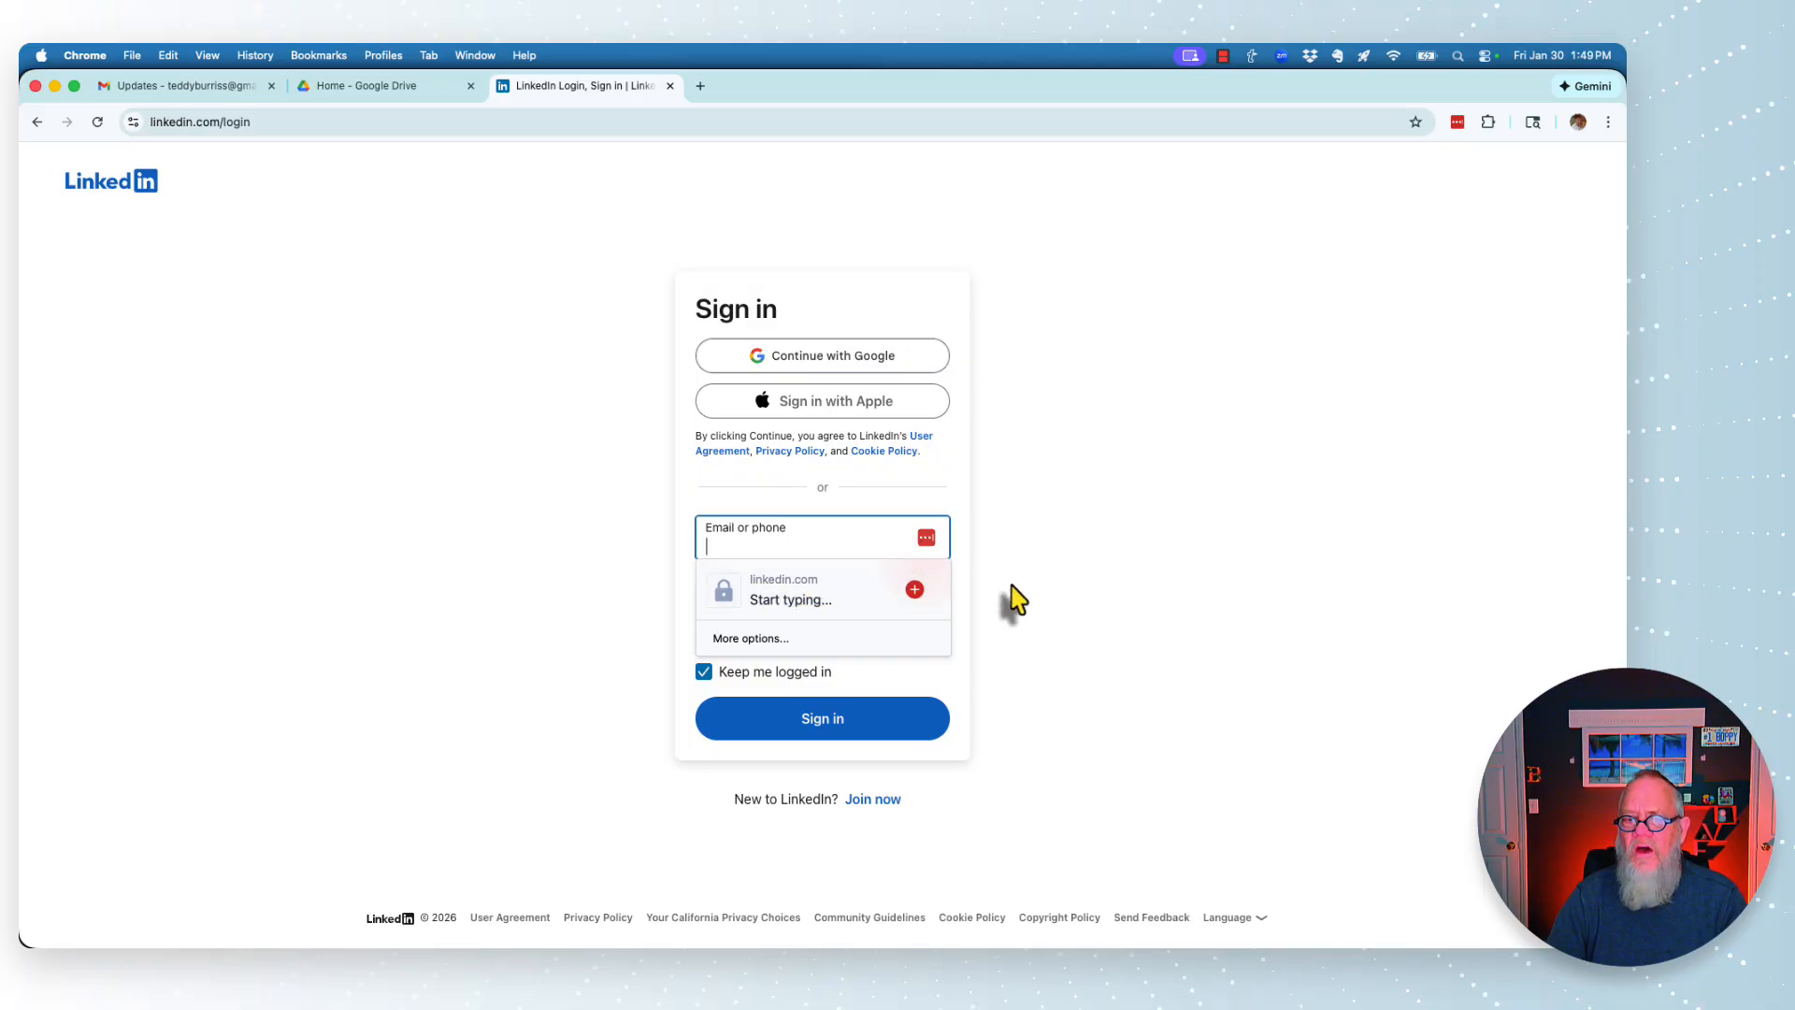
left_click(1077, 560)
left_click(769, 536)
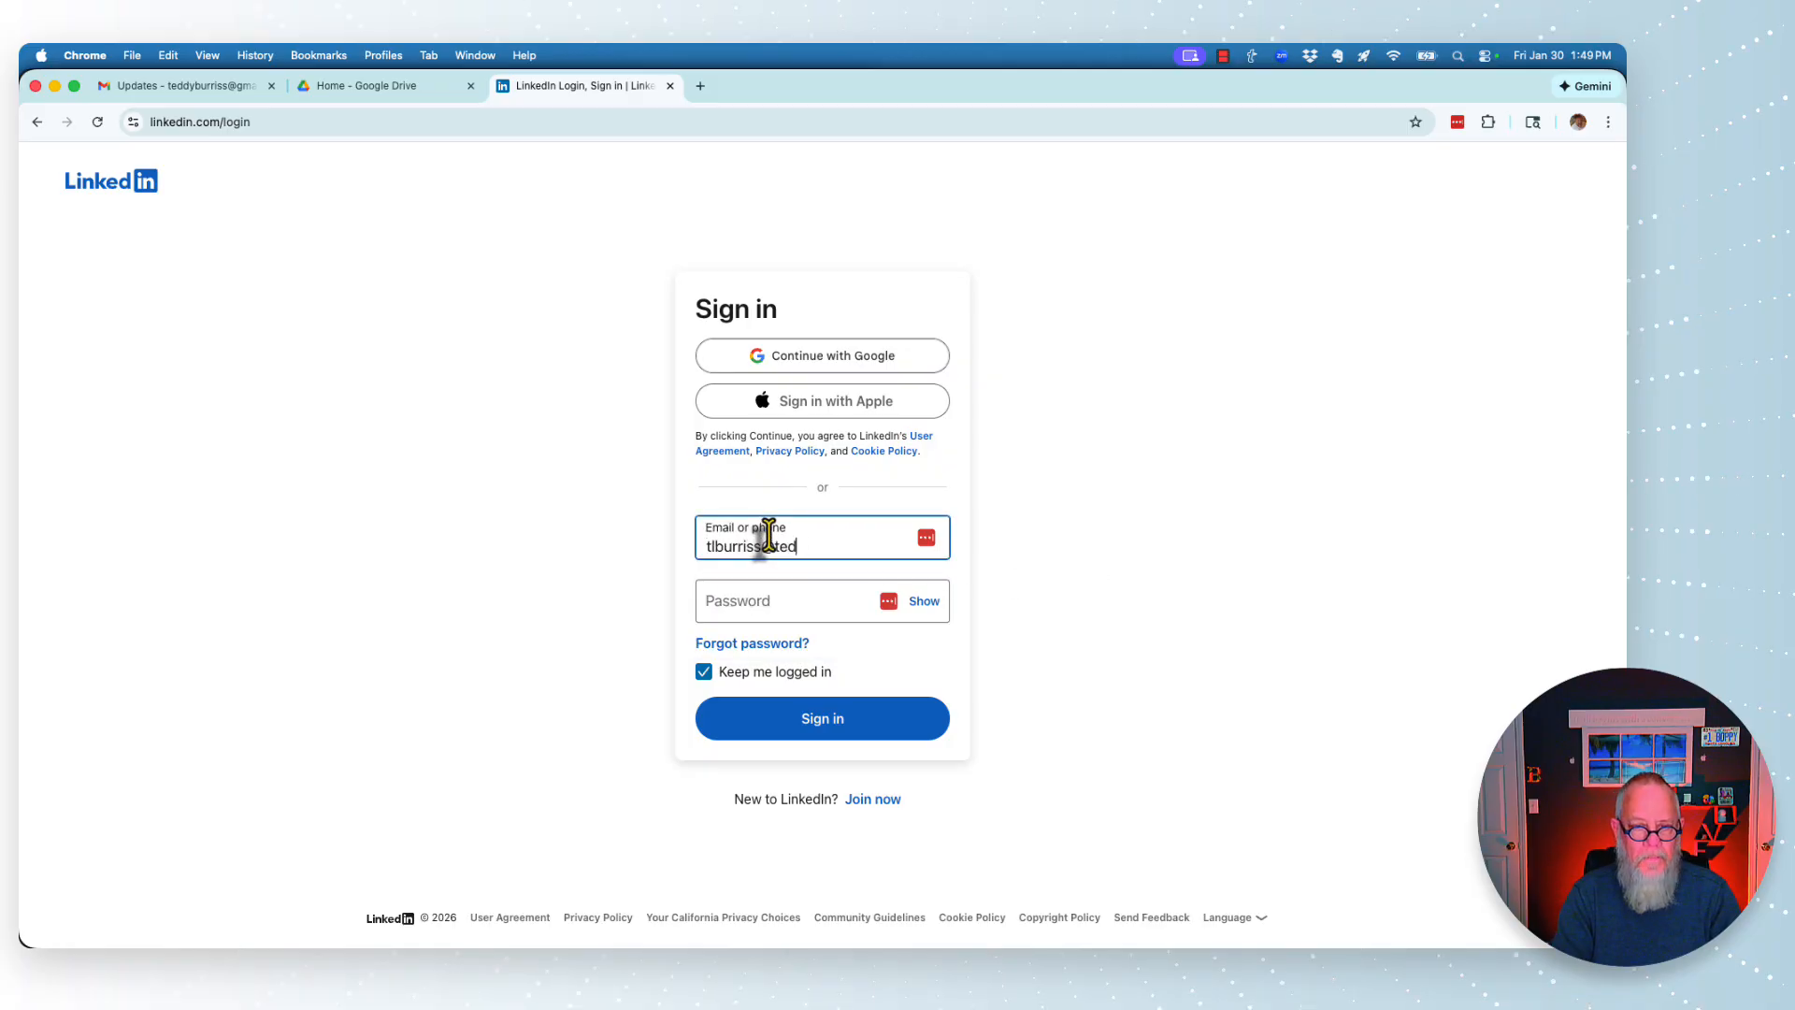
key("Tab")
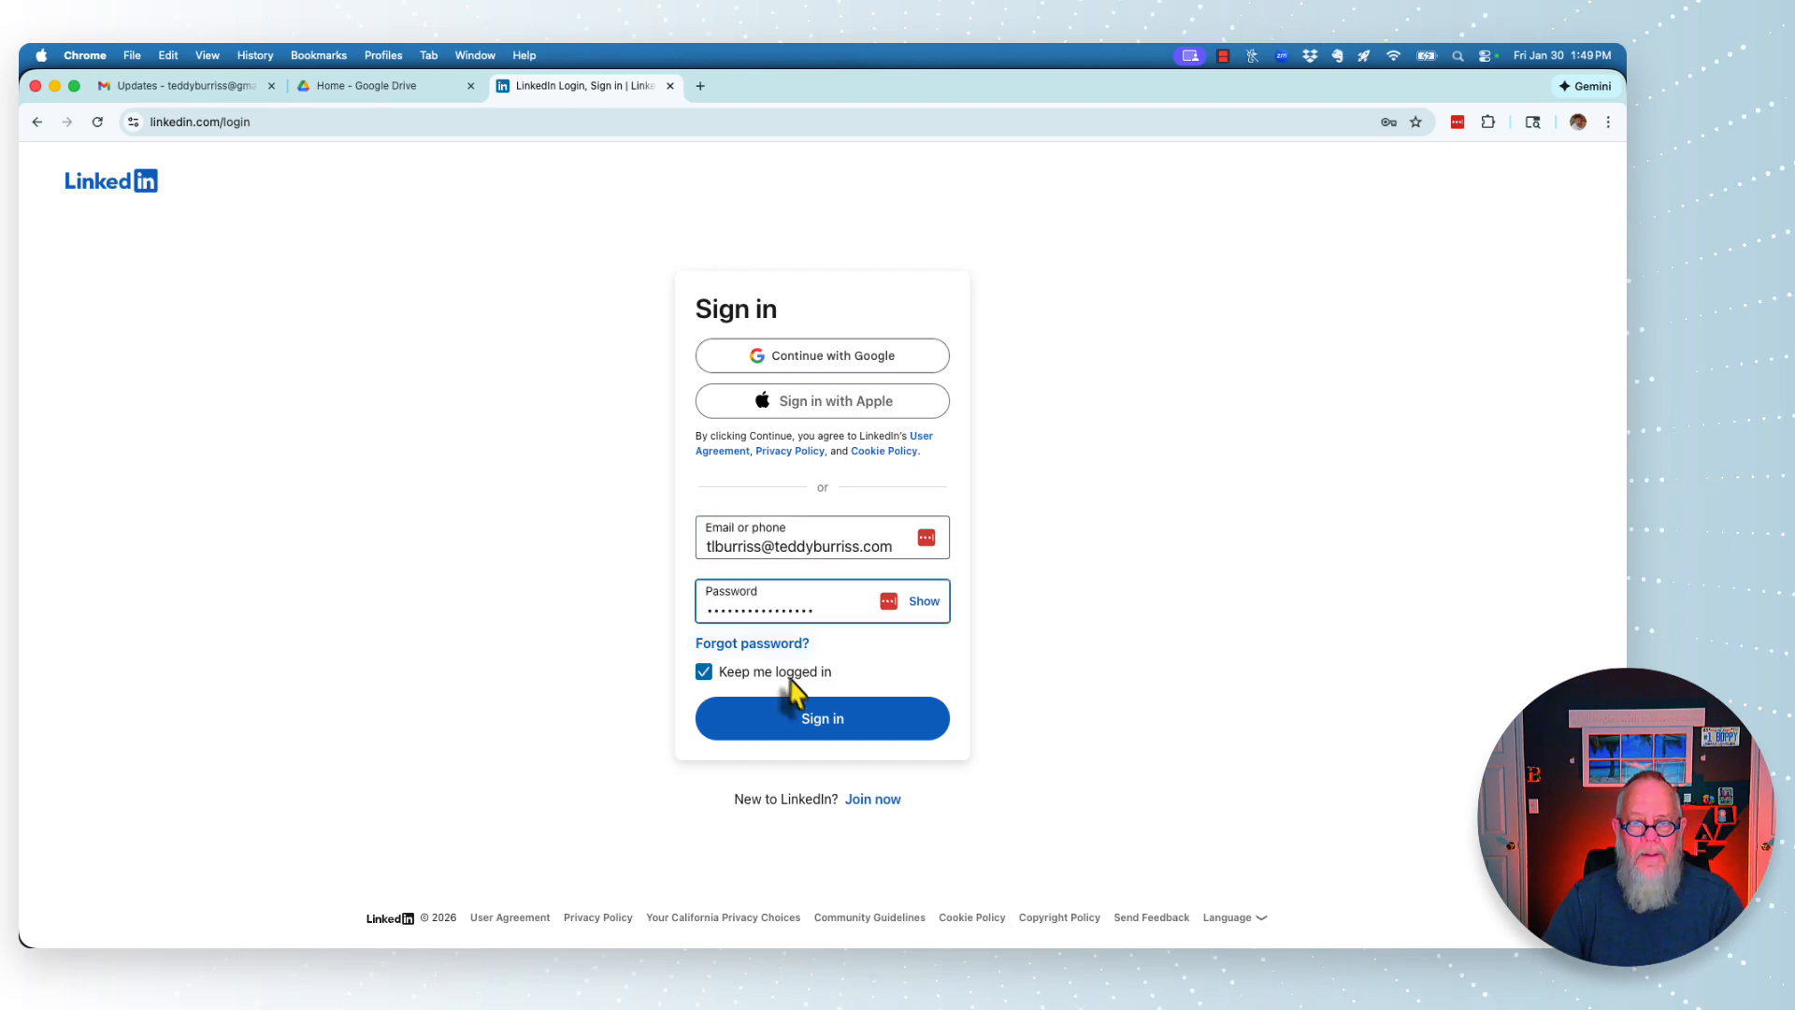
left_click(823, 717)
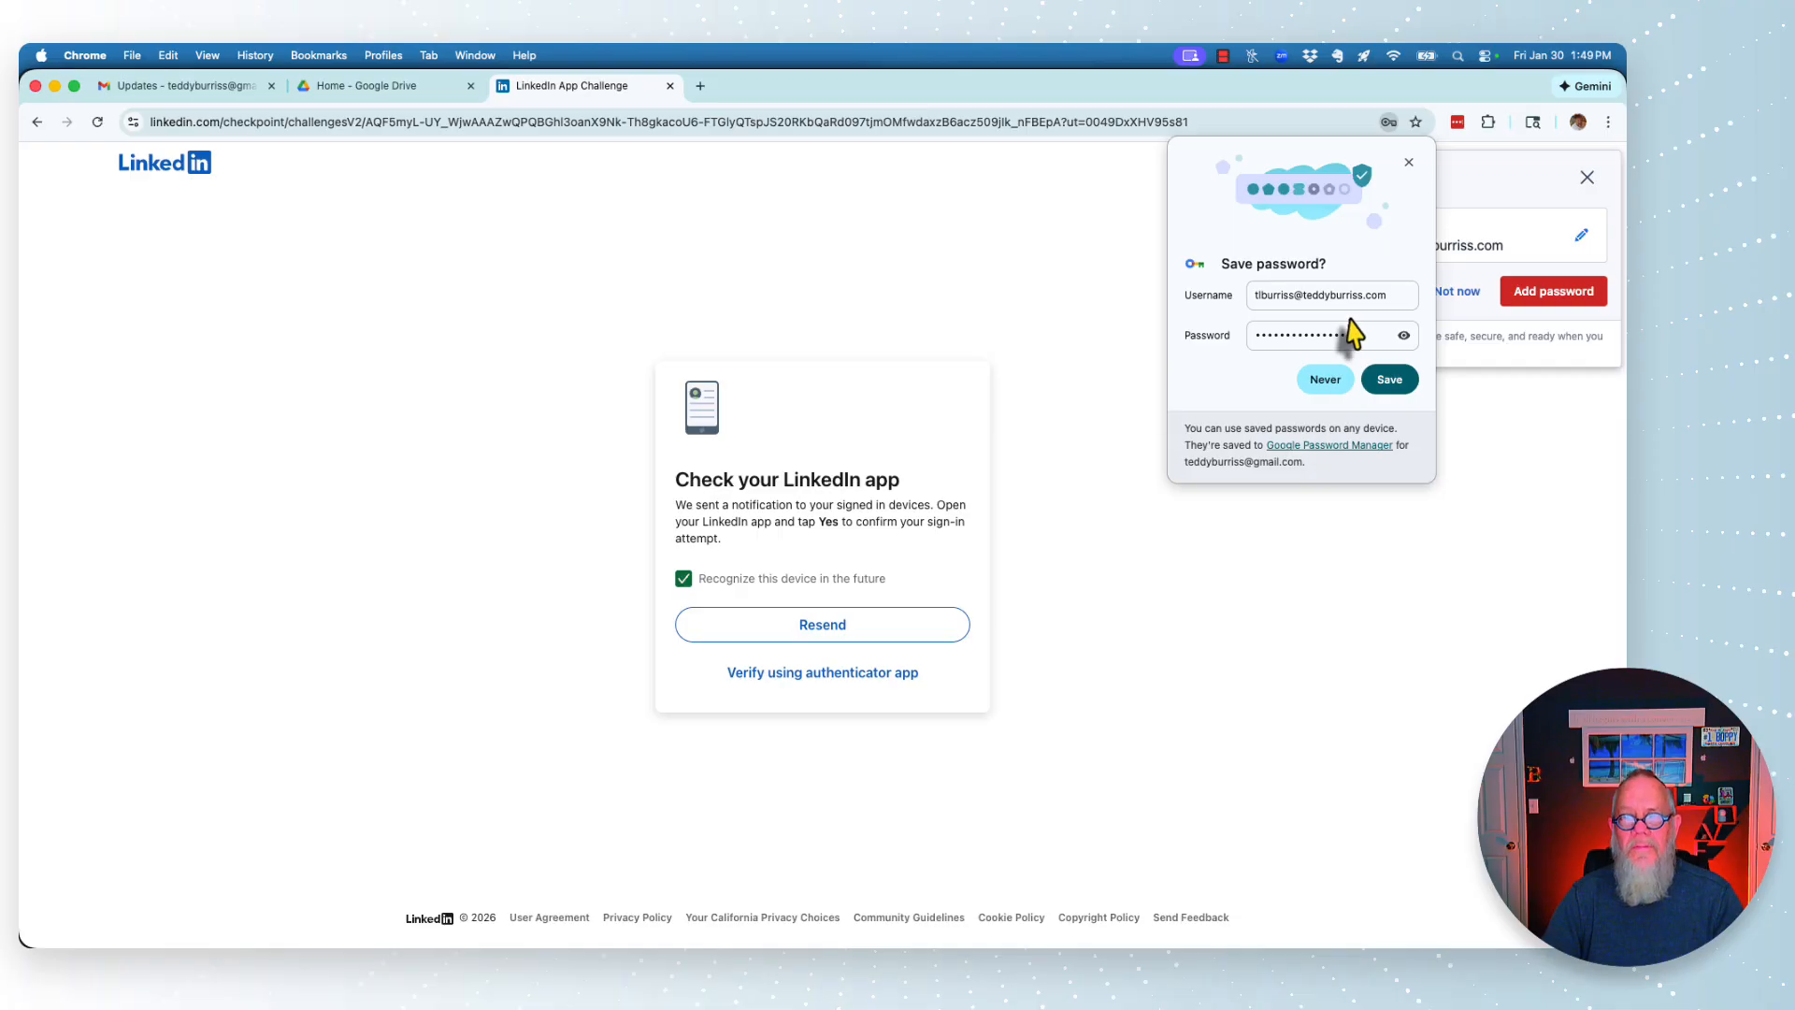
- Dismiss Chrome's save-password offer and add the LinkedIn login to LastPass instead
left_click(1409, 162)
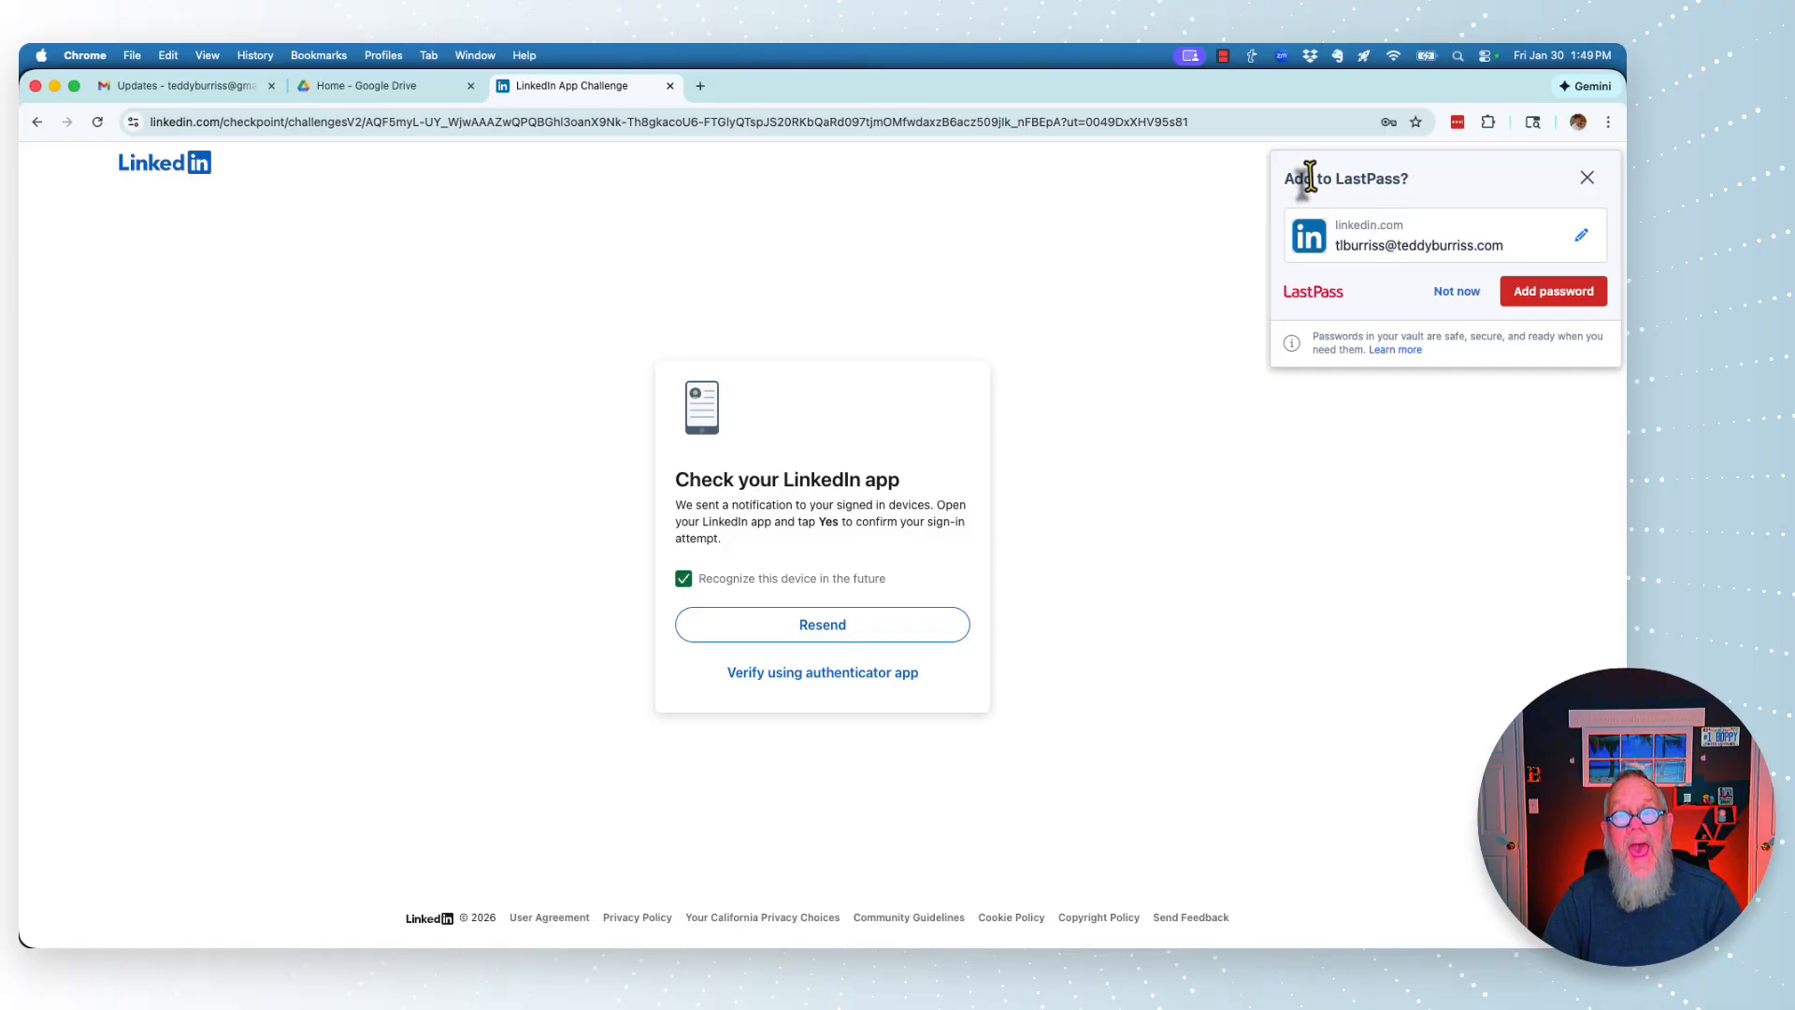
left_click_drag(1315, 178, 1388, 179)
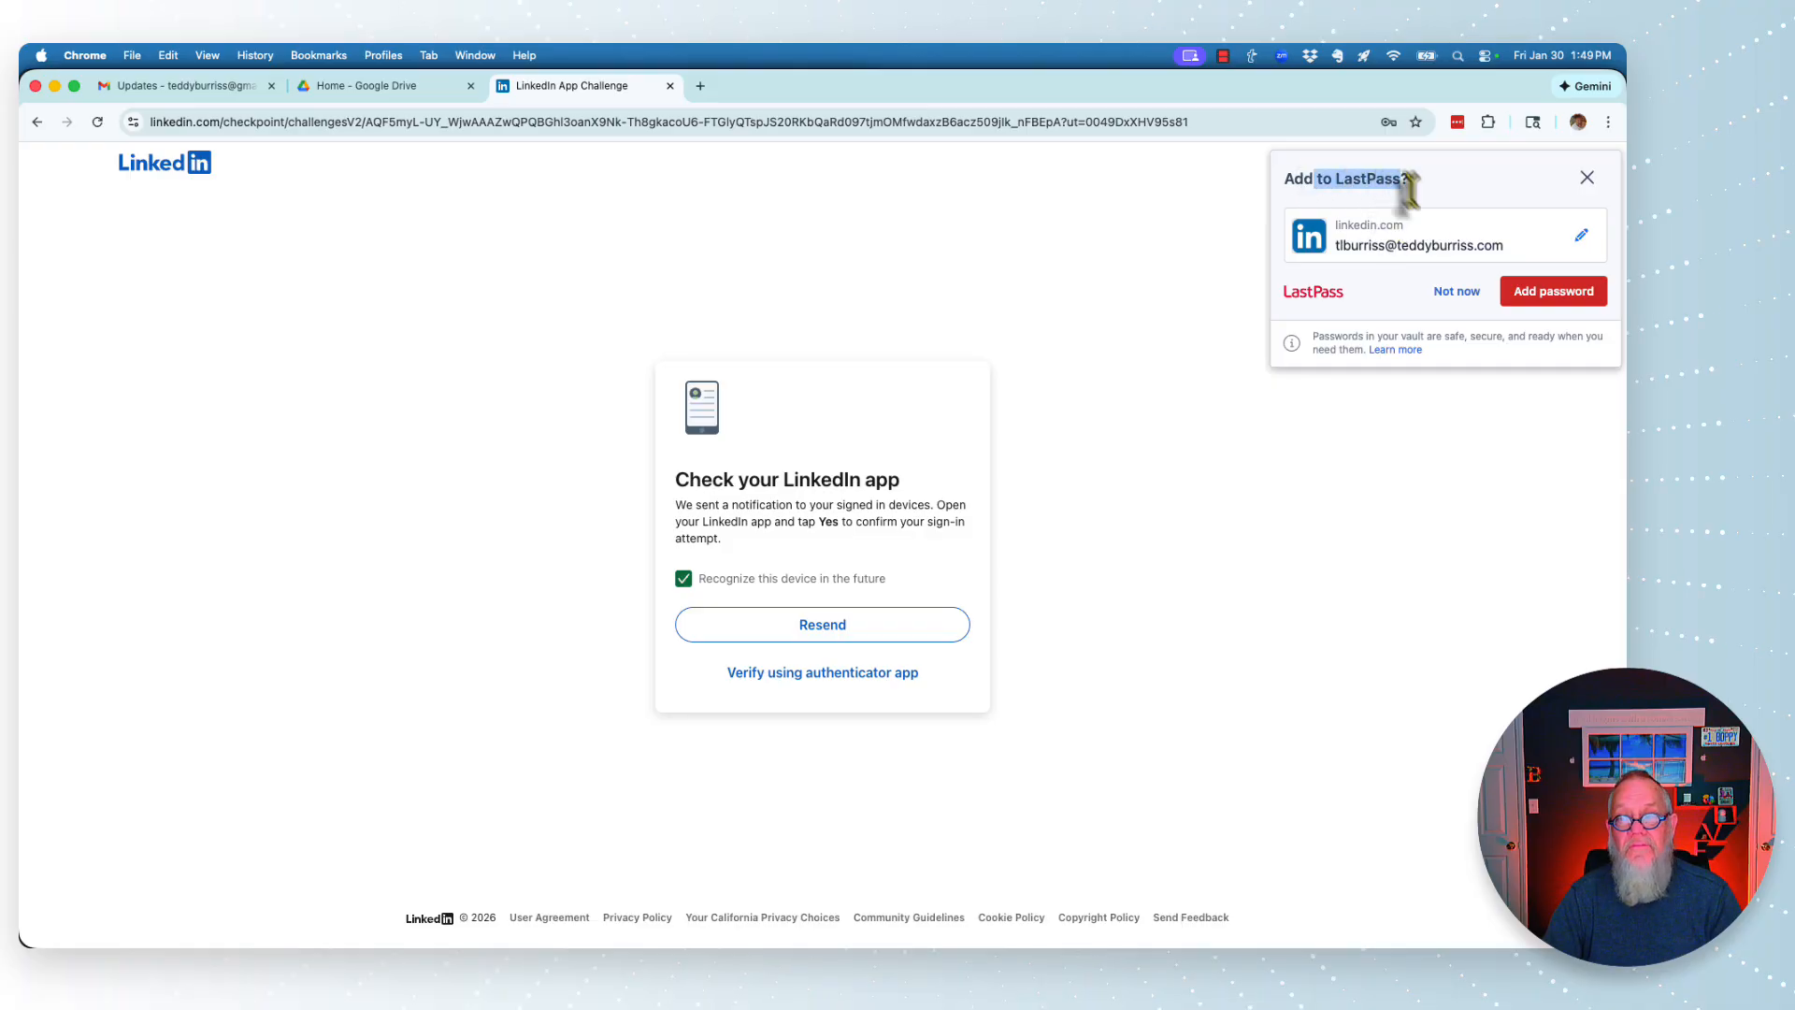
left_click(1544, 297)
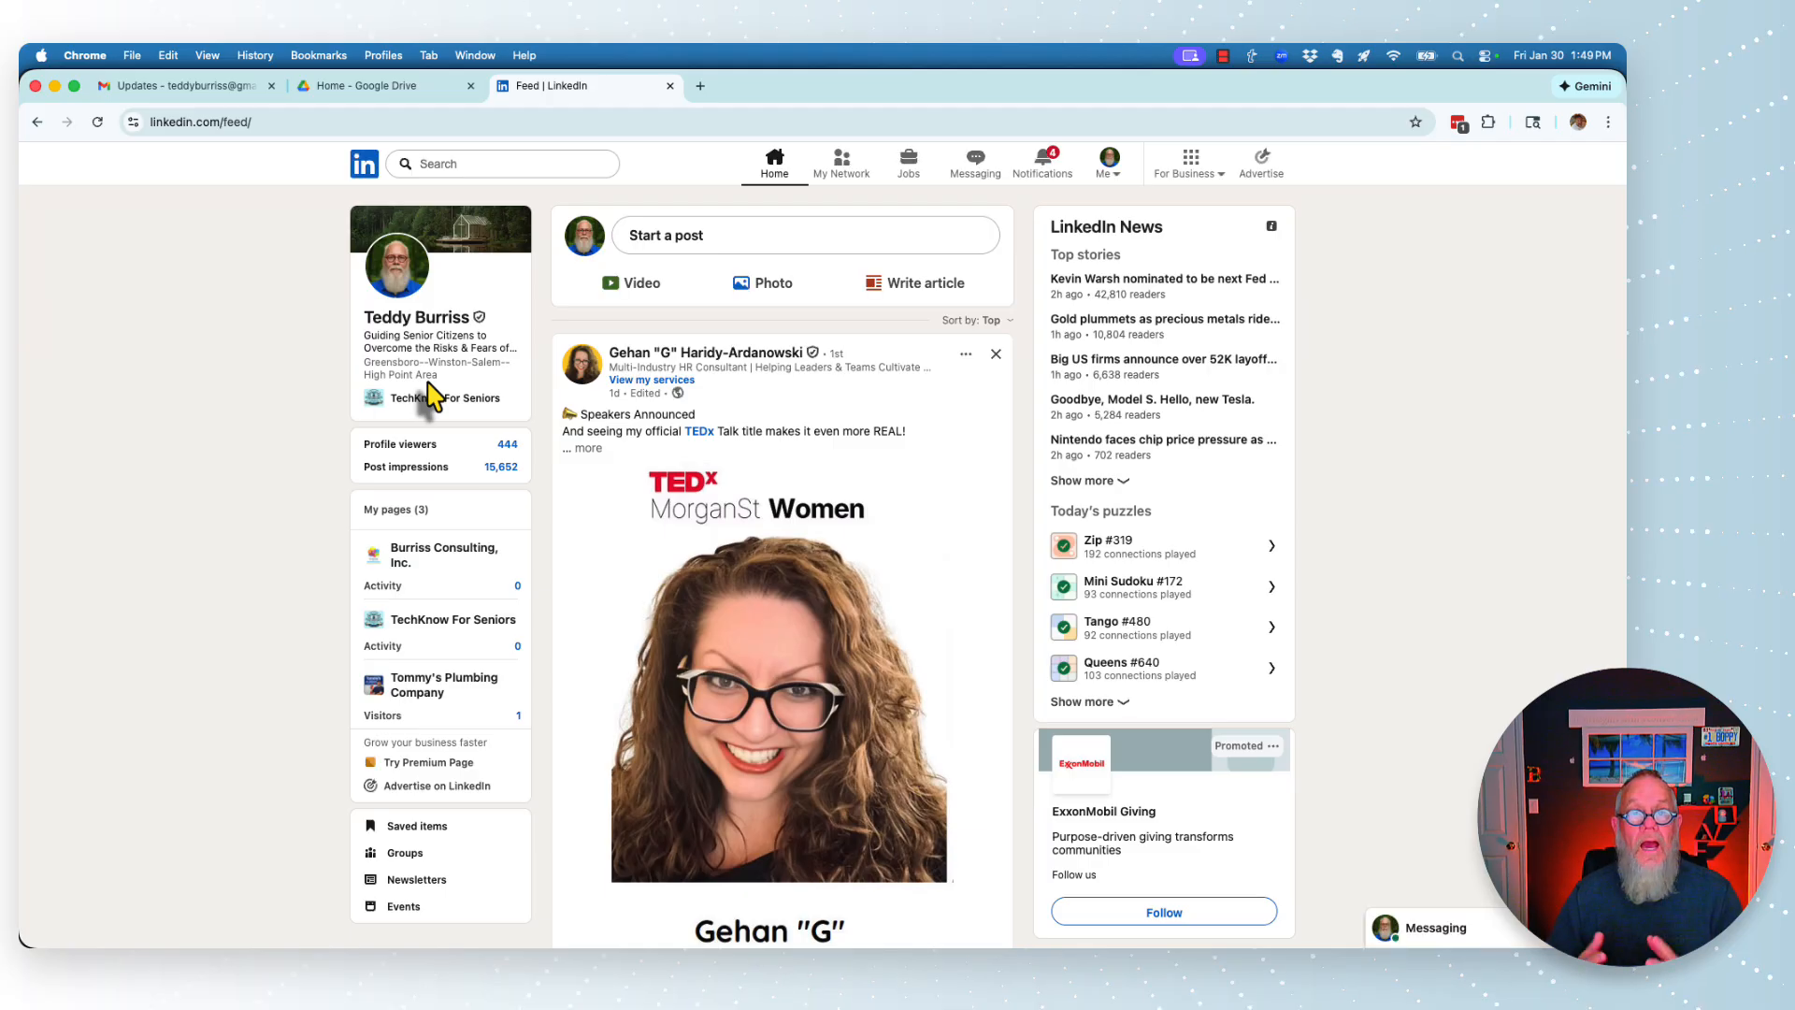
- Sign out of LinkedIn and confirm the LastPass popup lists the LinkedIn entry
left_click(1109, 165)
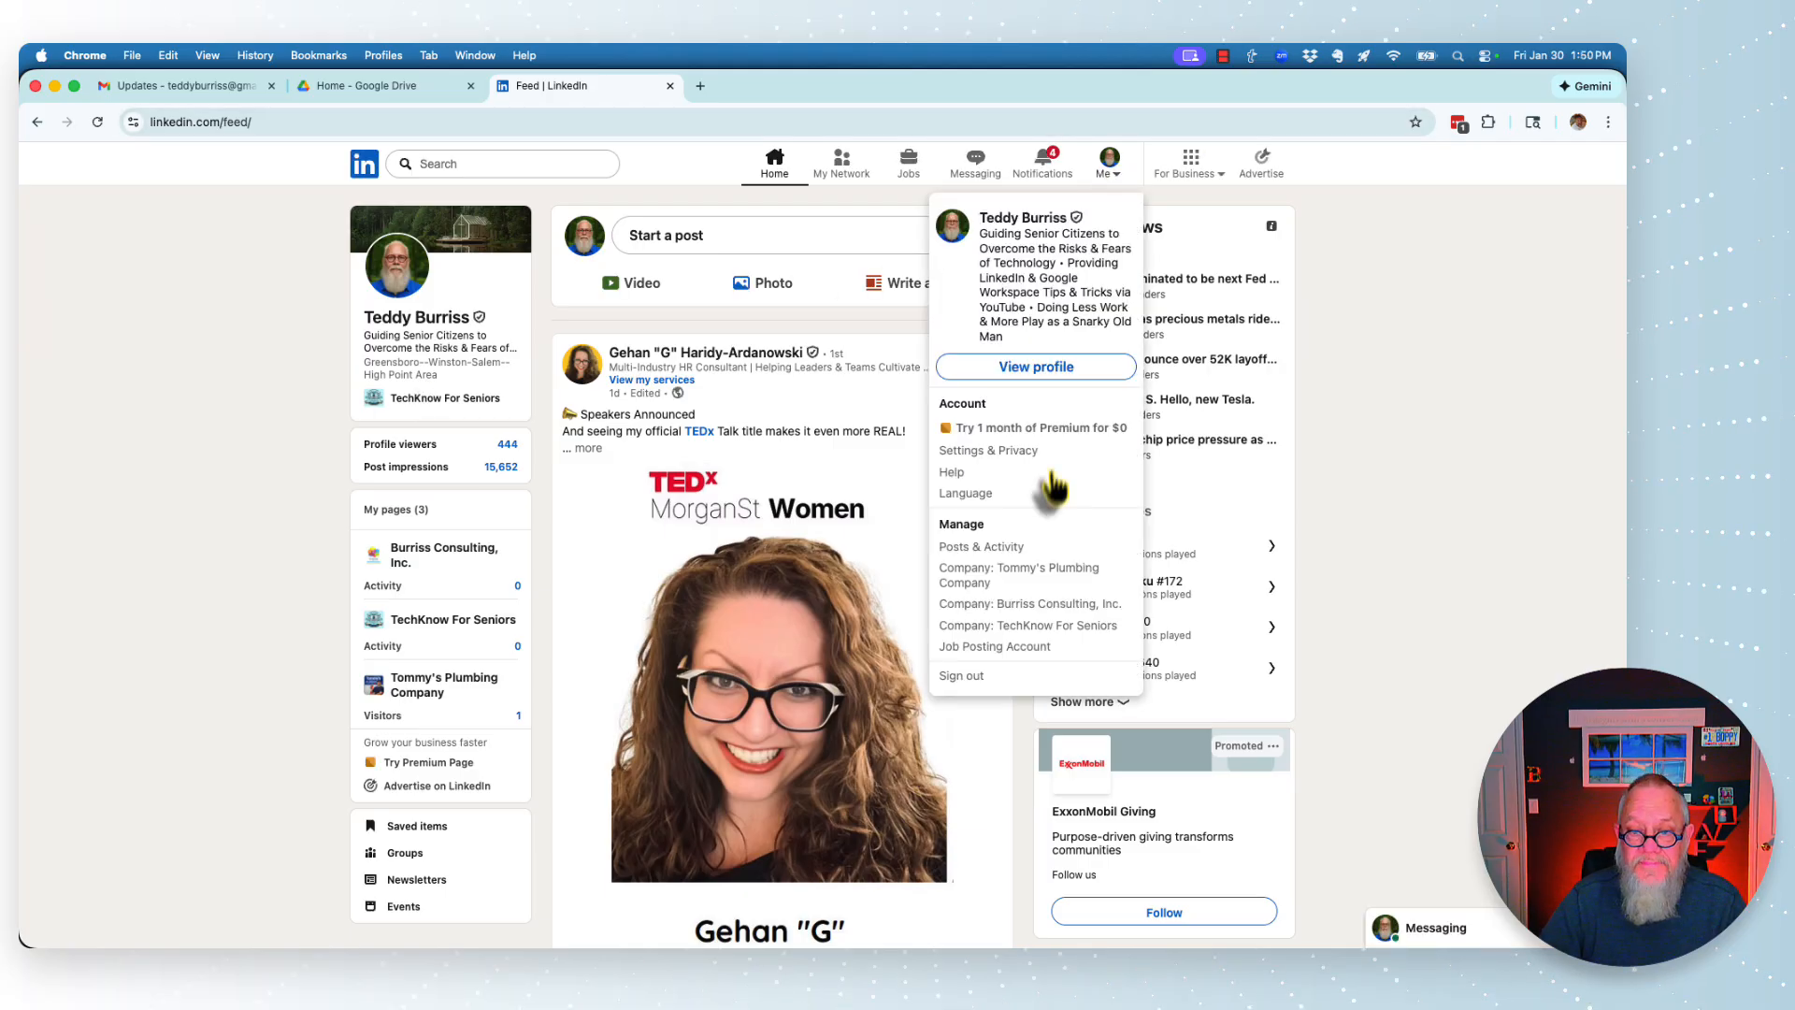
left_click(963, 673)
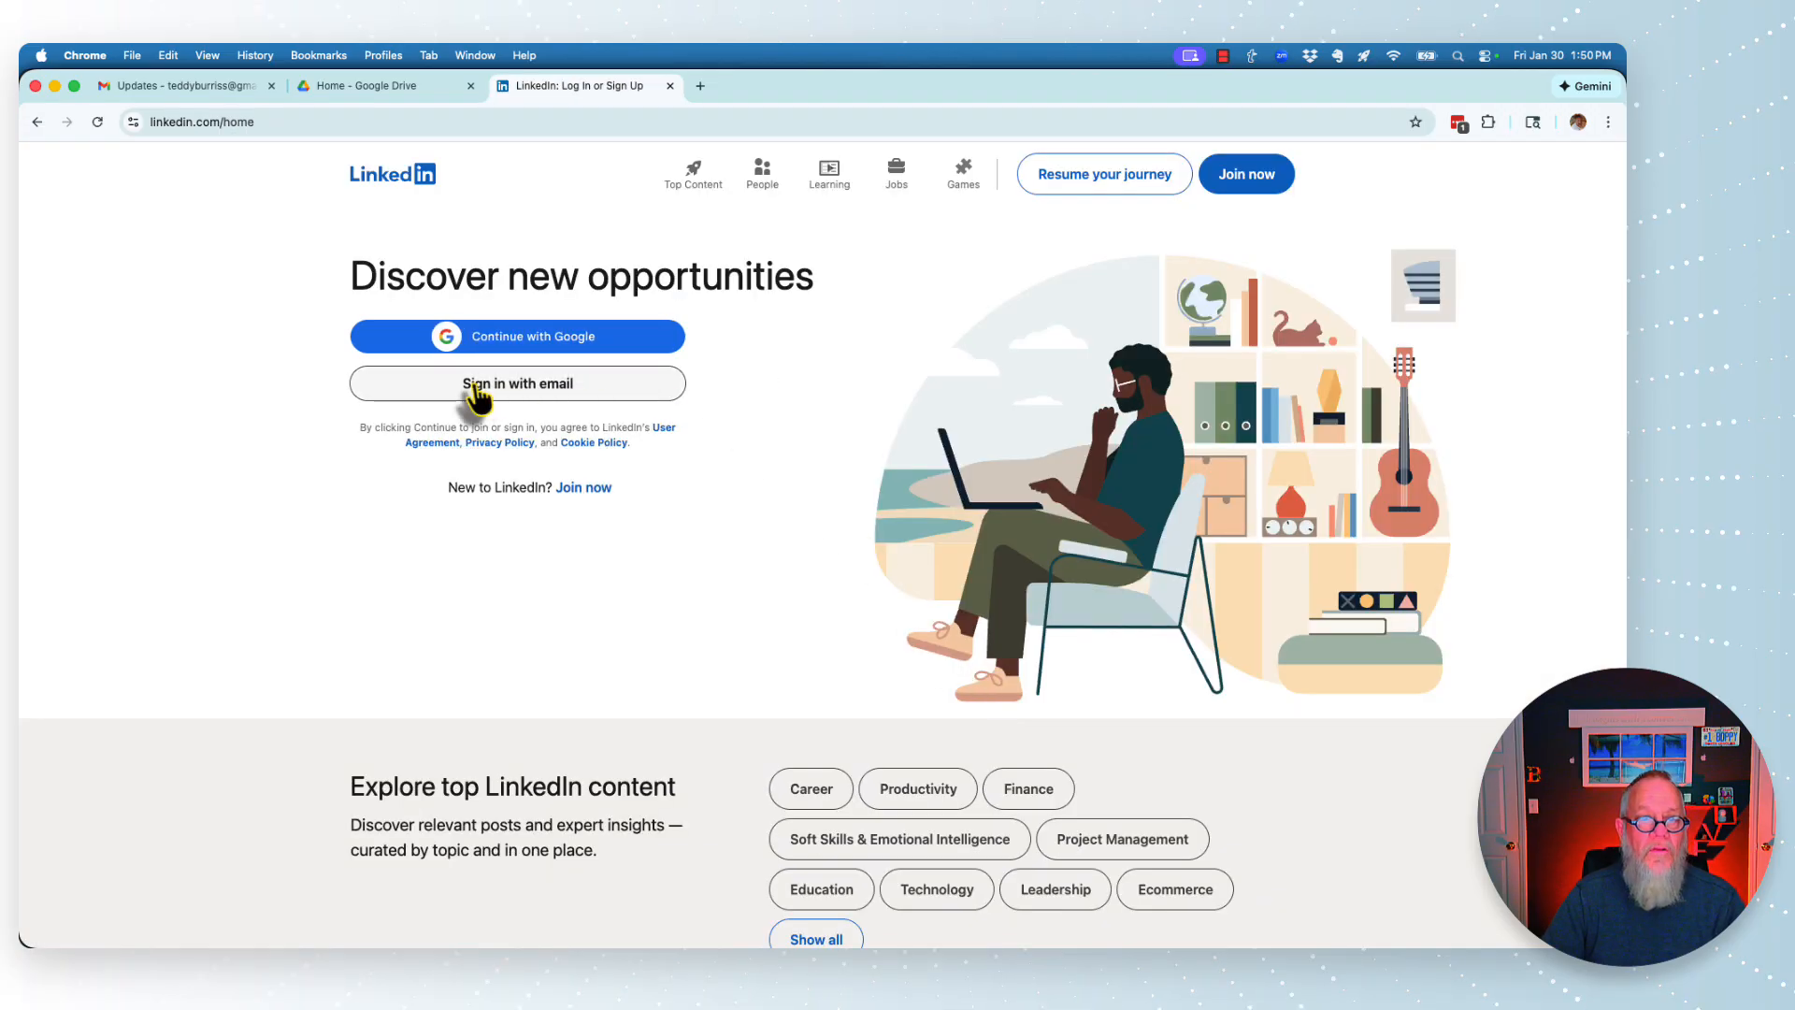
left_click(1457, 122)
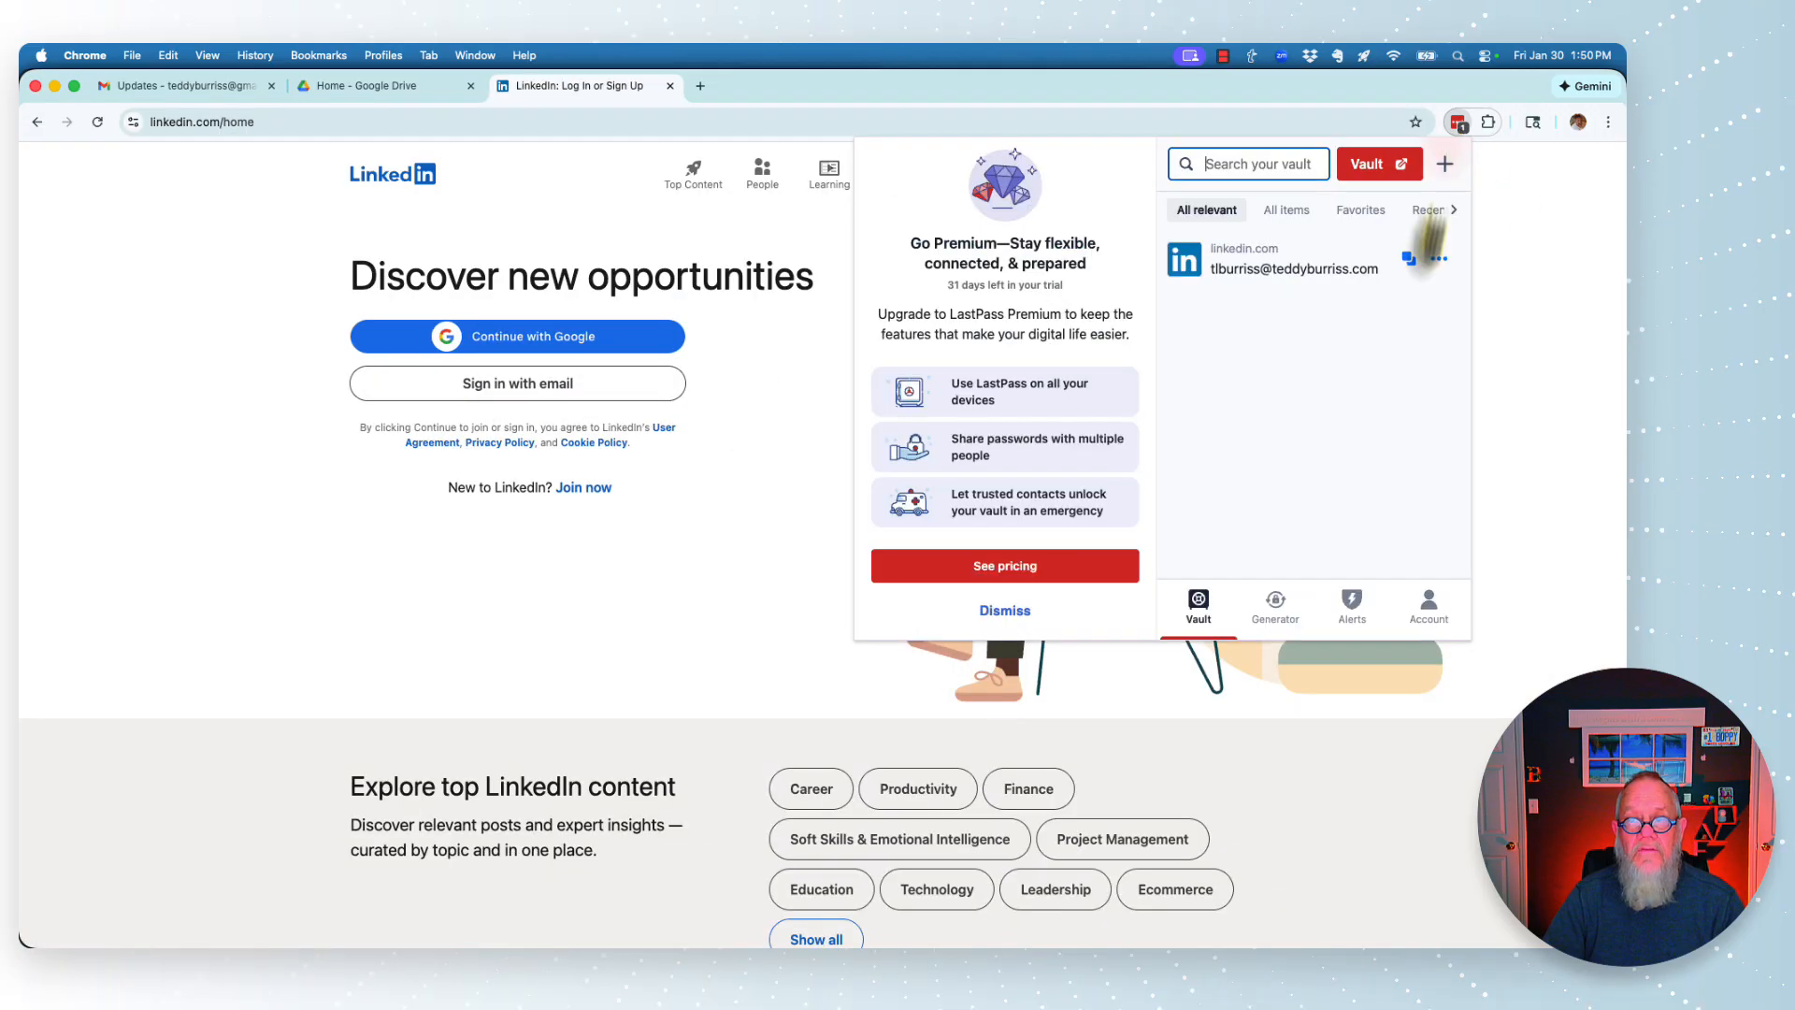
left_click(1486, 233)
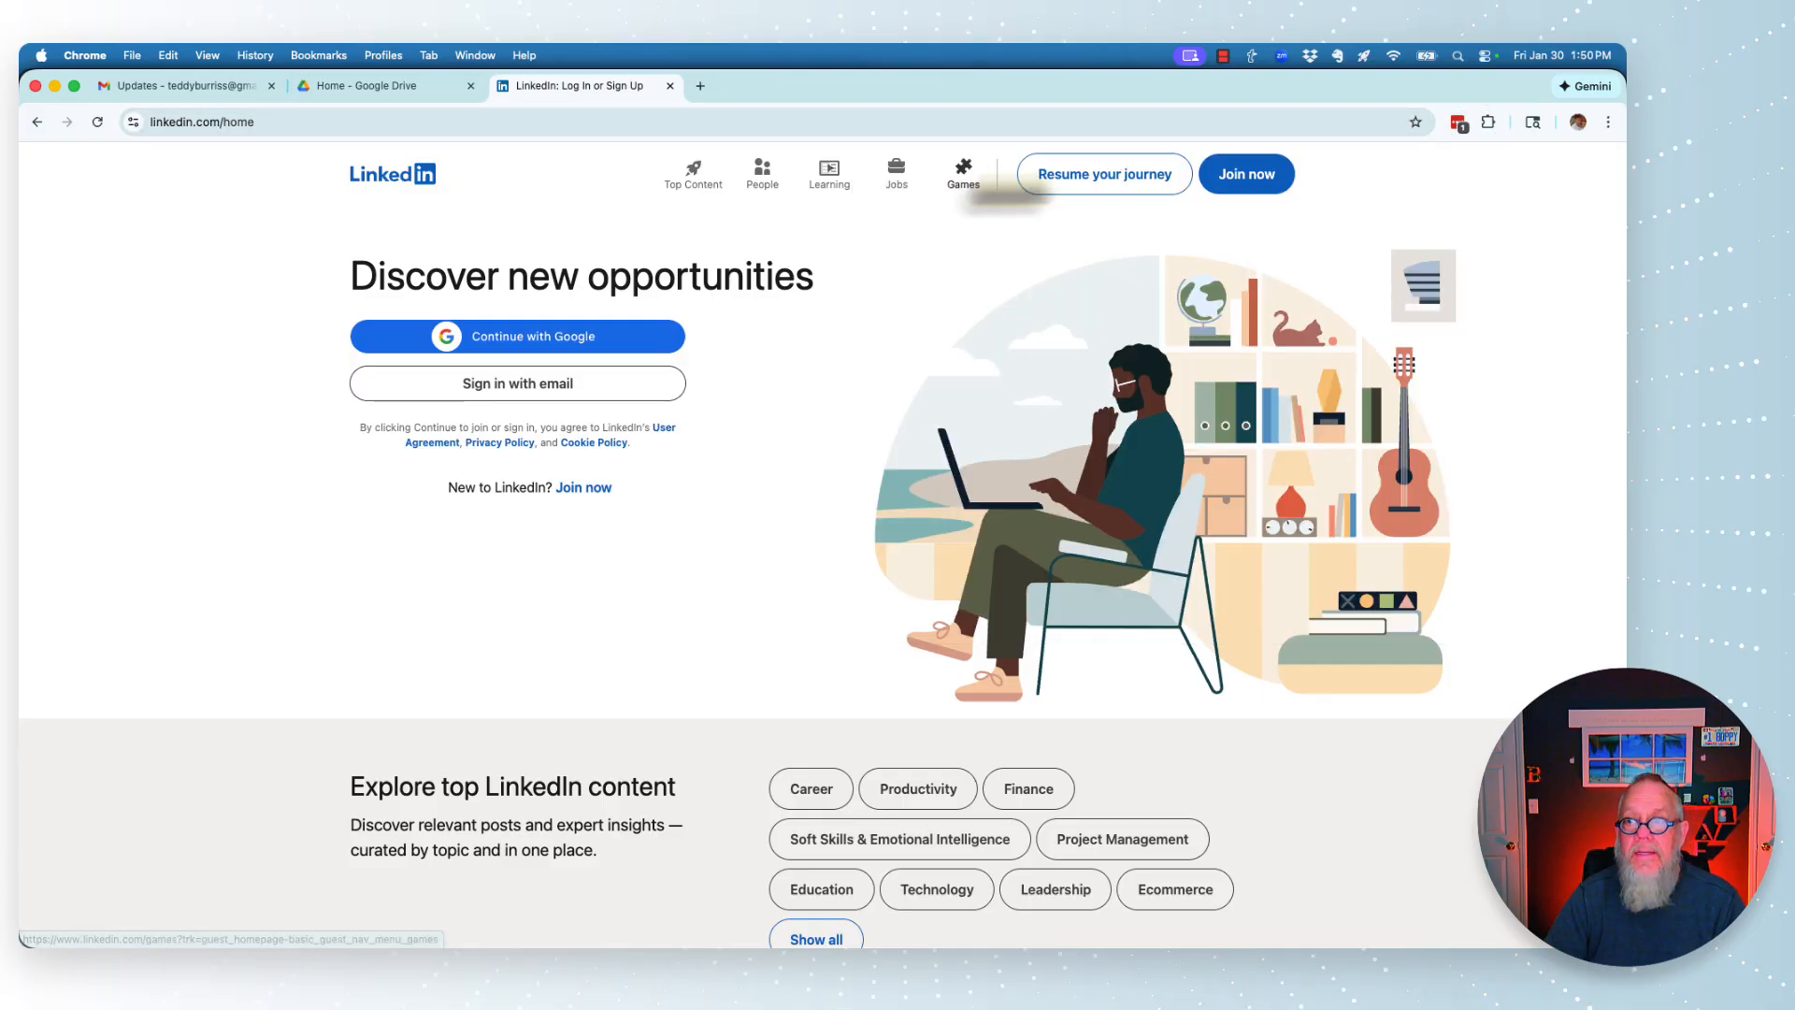
left_click(1459, 124)
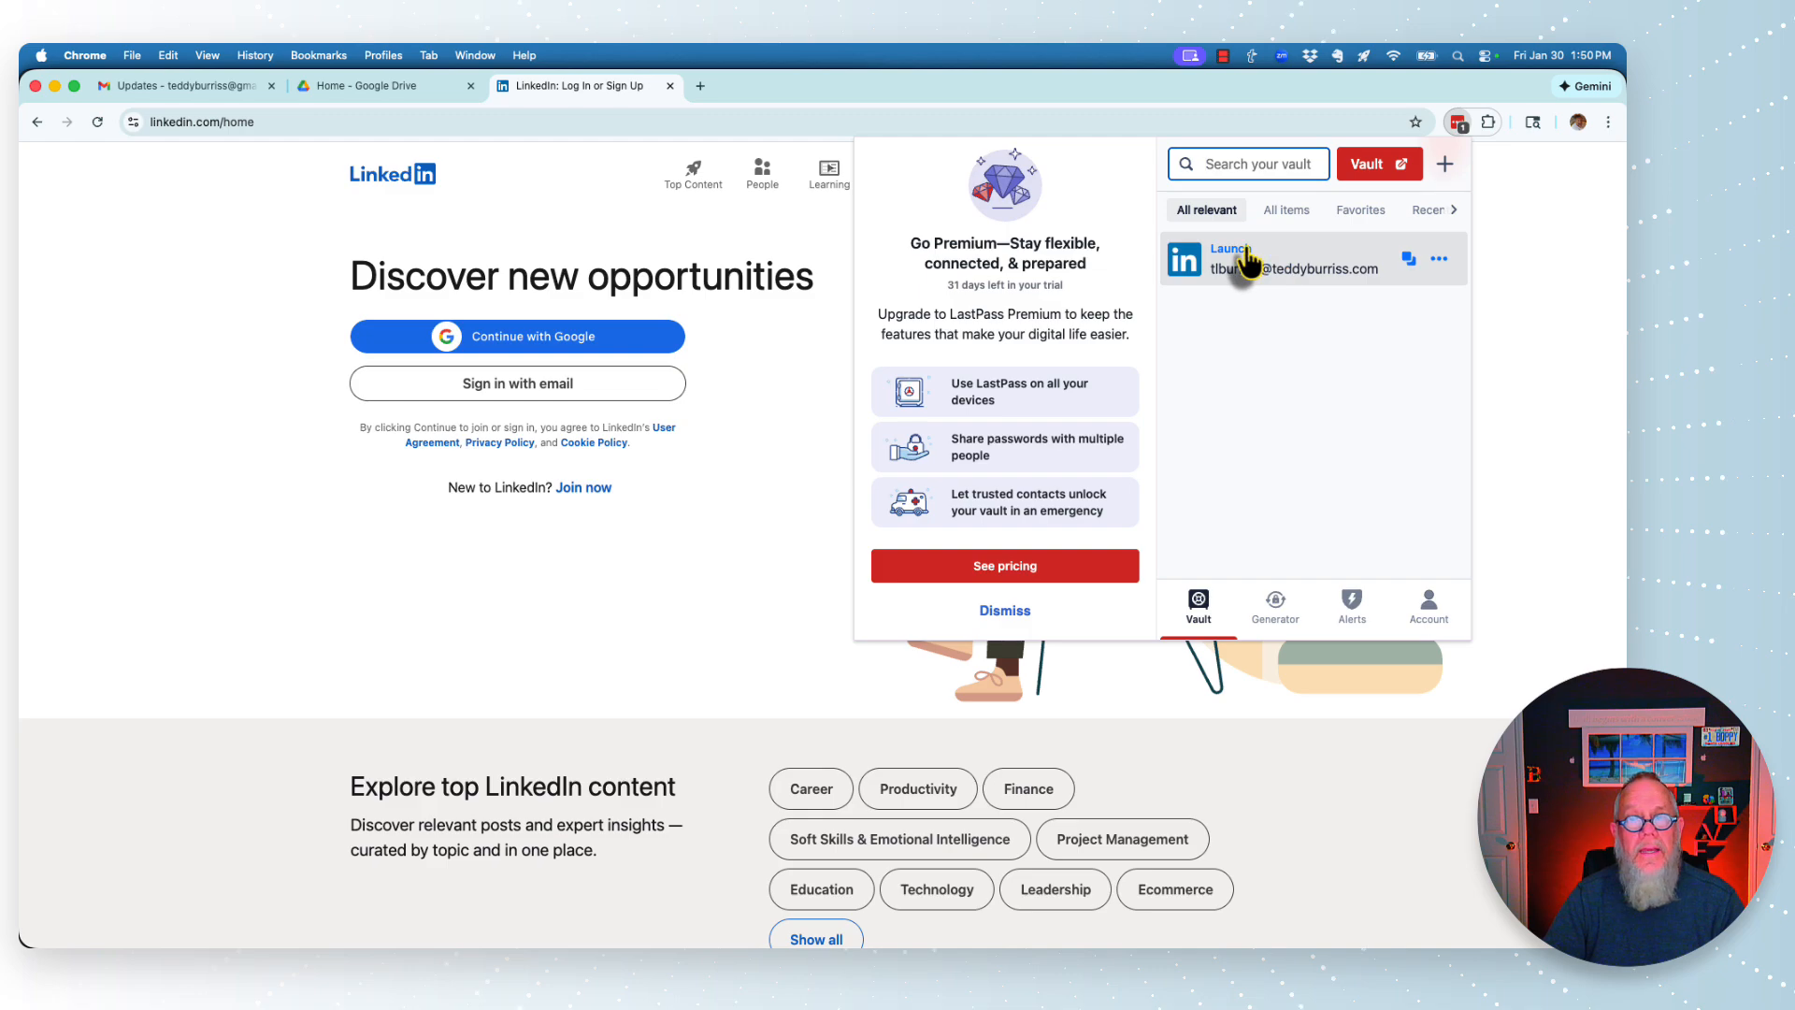
- Sign back in via email using the LastPass-filled credentials
left_click(520, 397)
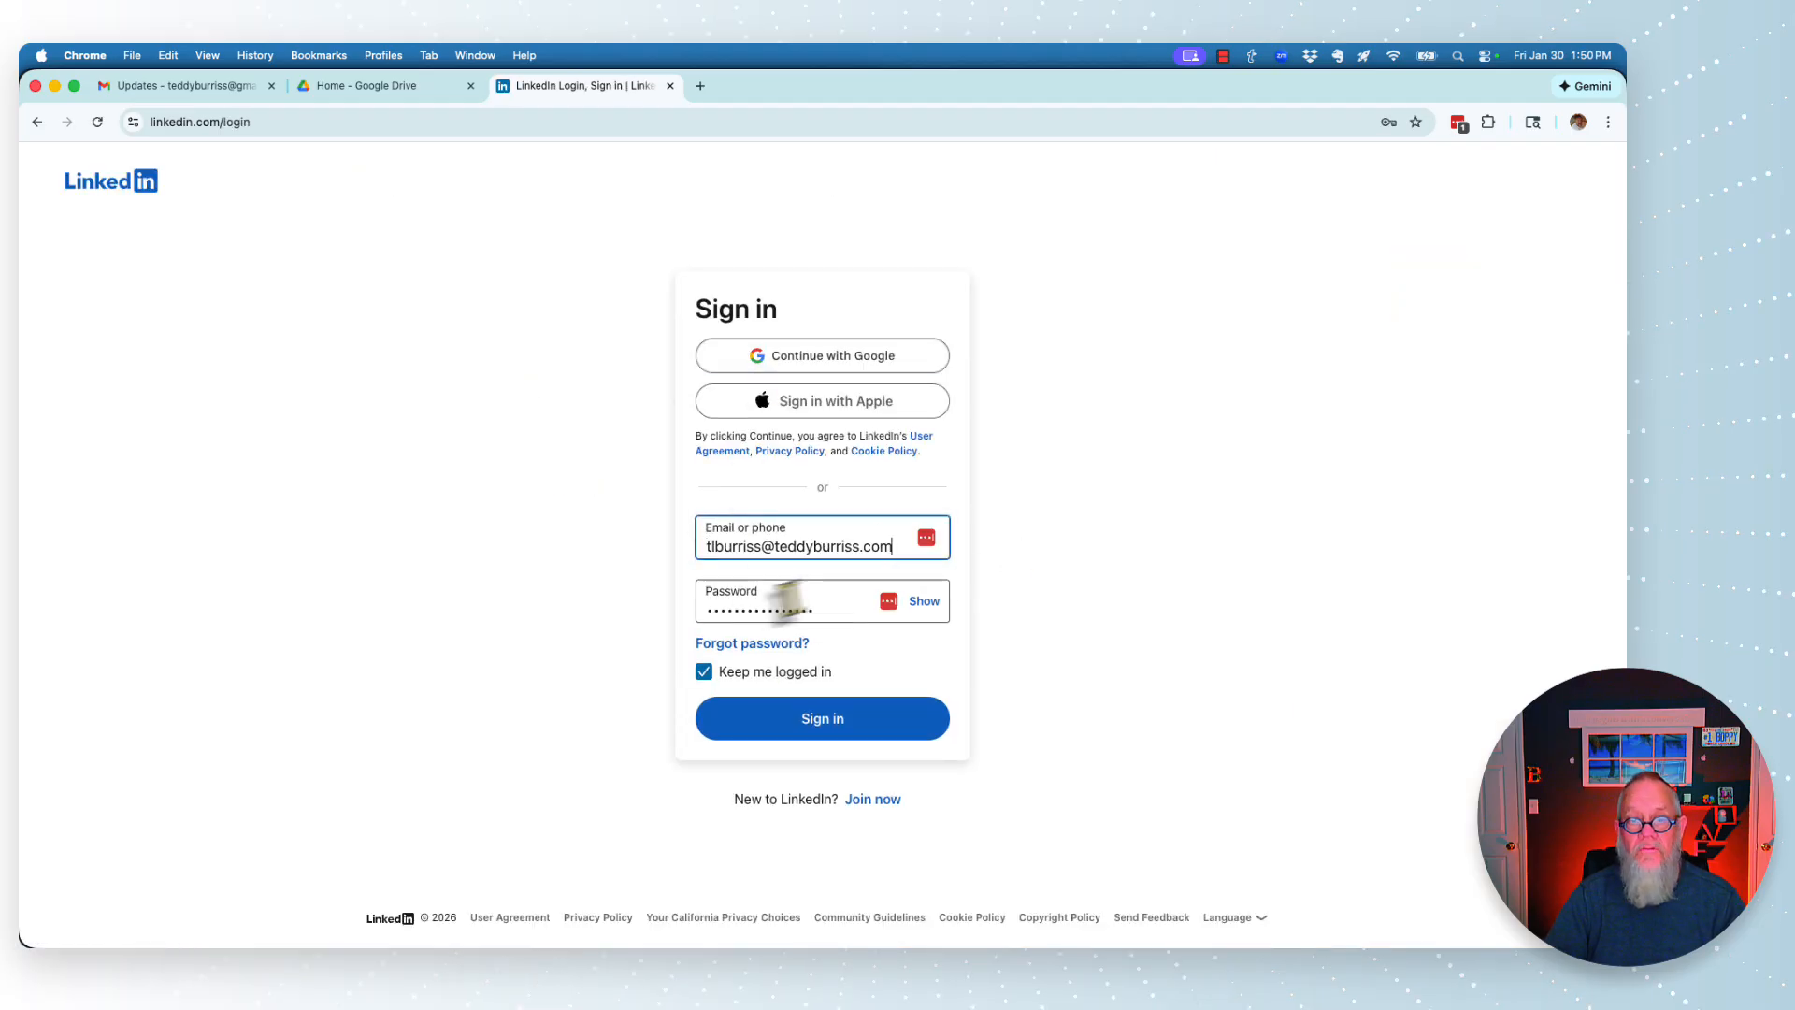
left_click(828, 726)
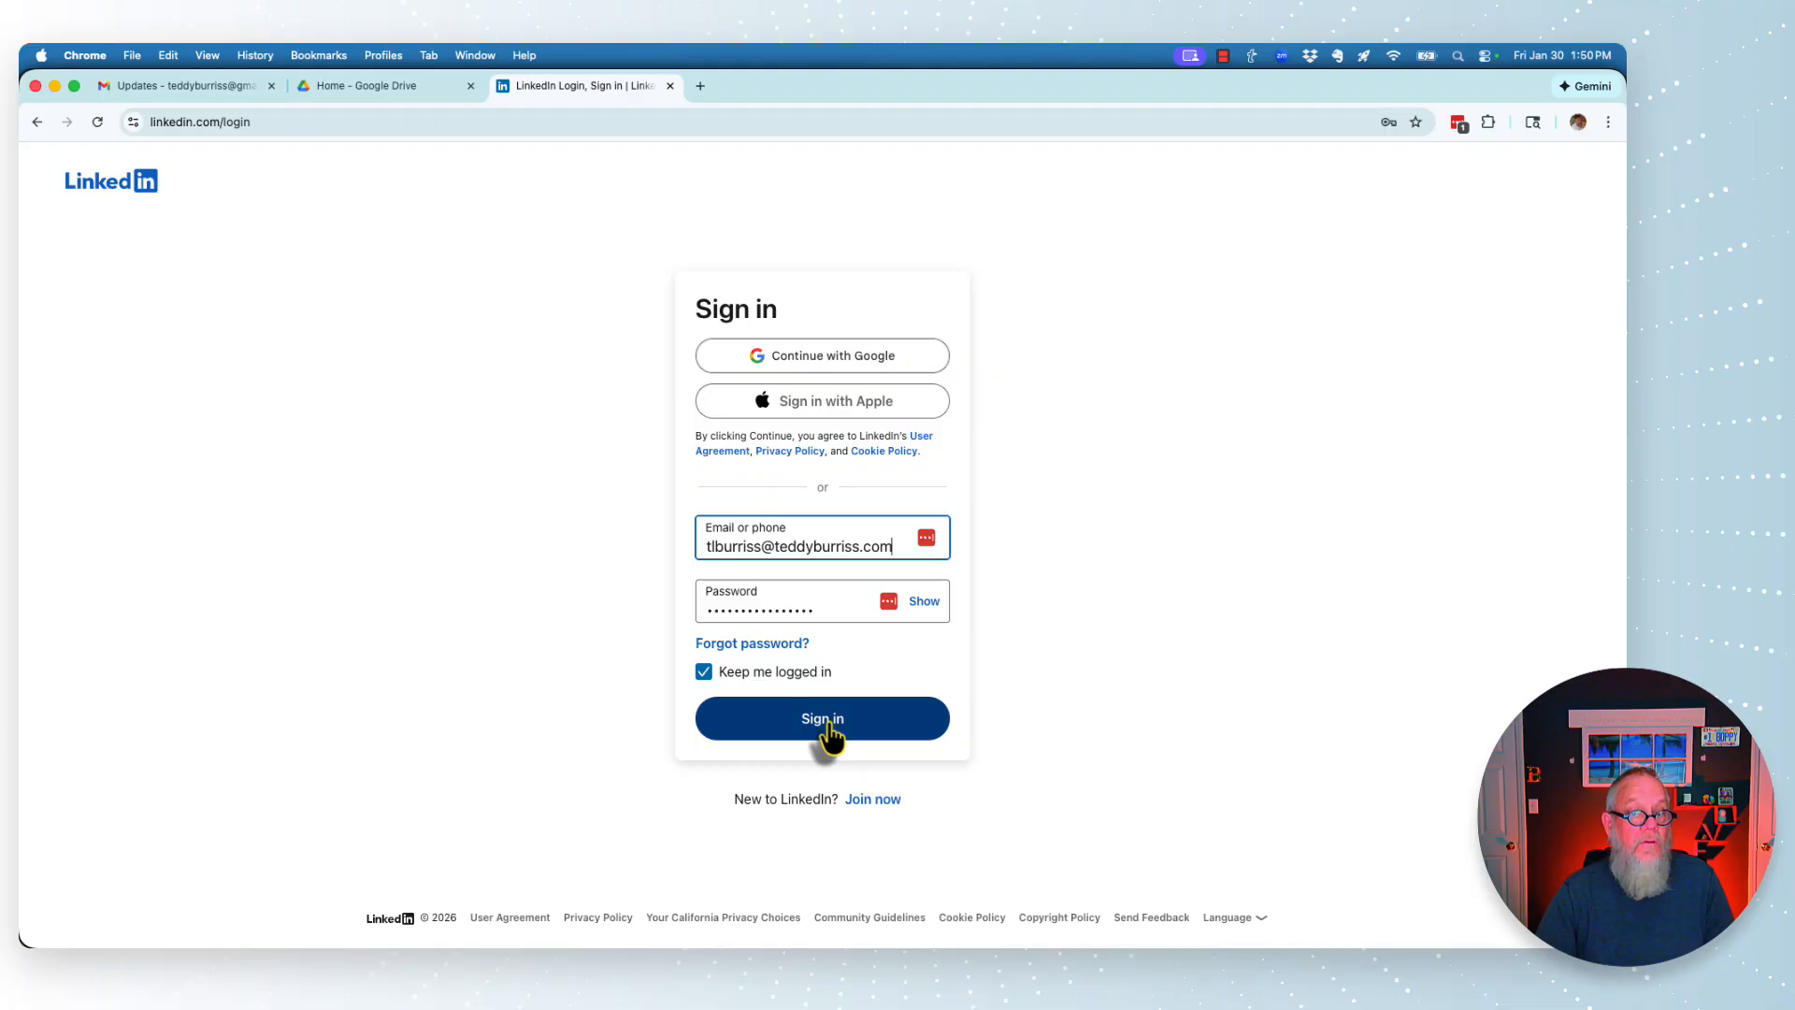
left_click(828, 727)
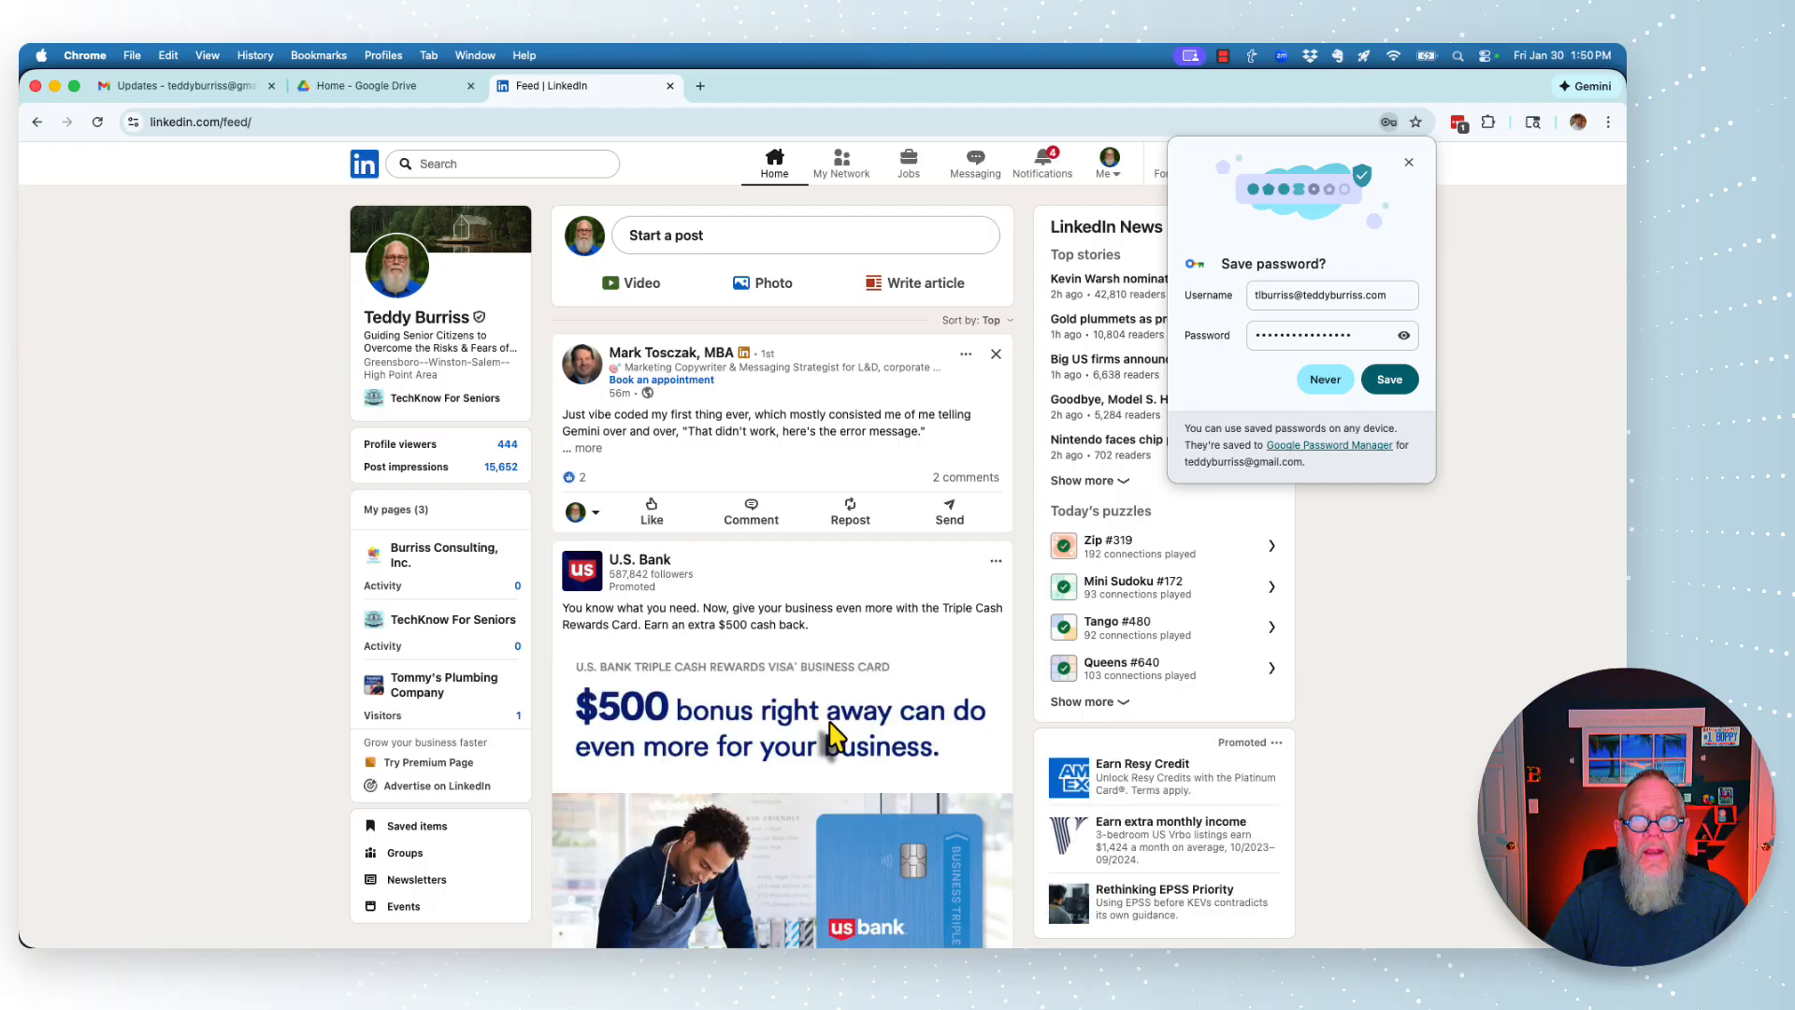
- Open Google Password Manager settings from Chrome's save-password prompt
left_click(1408, 163)
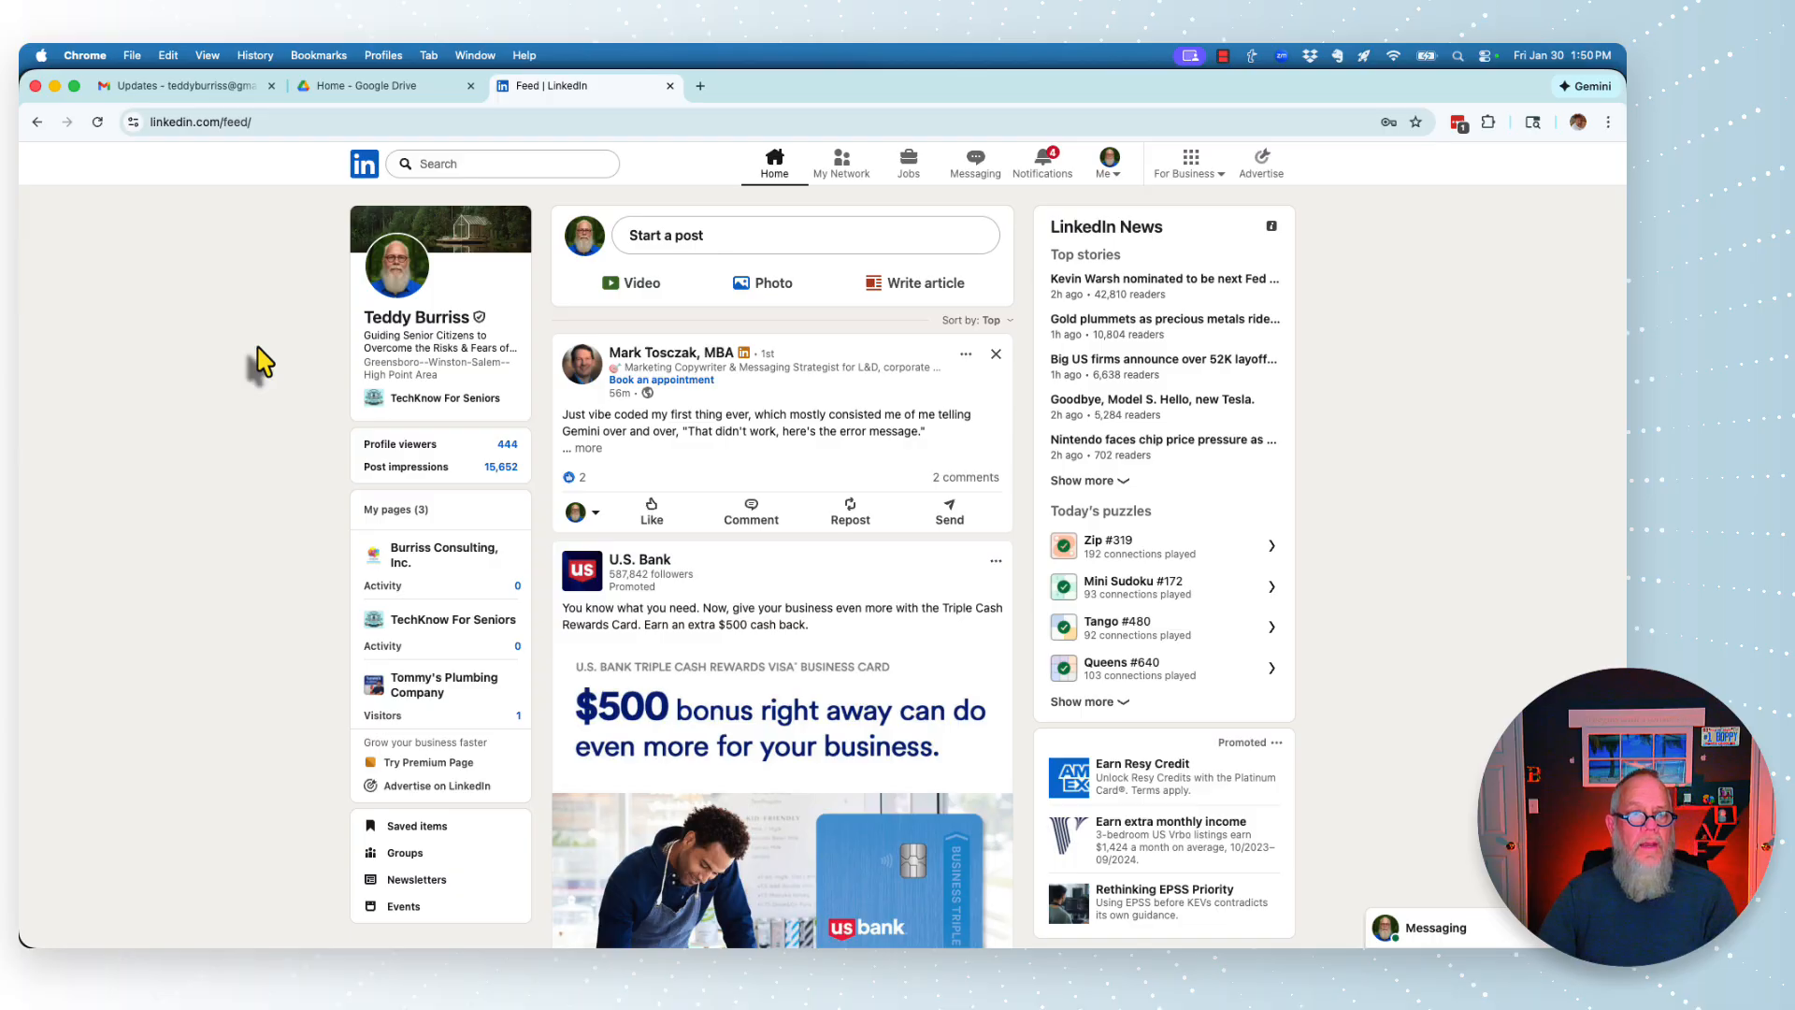
left_click(1388, 124)
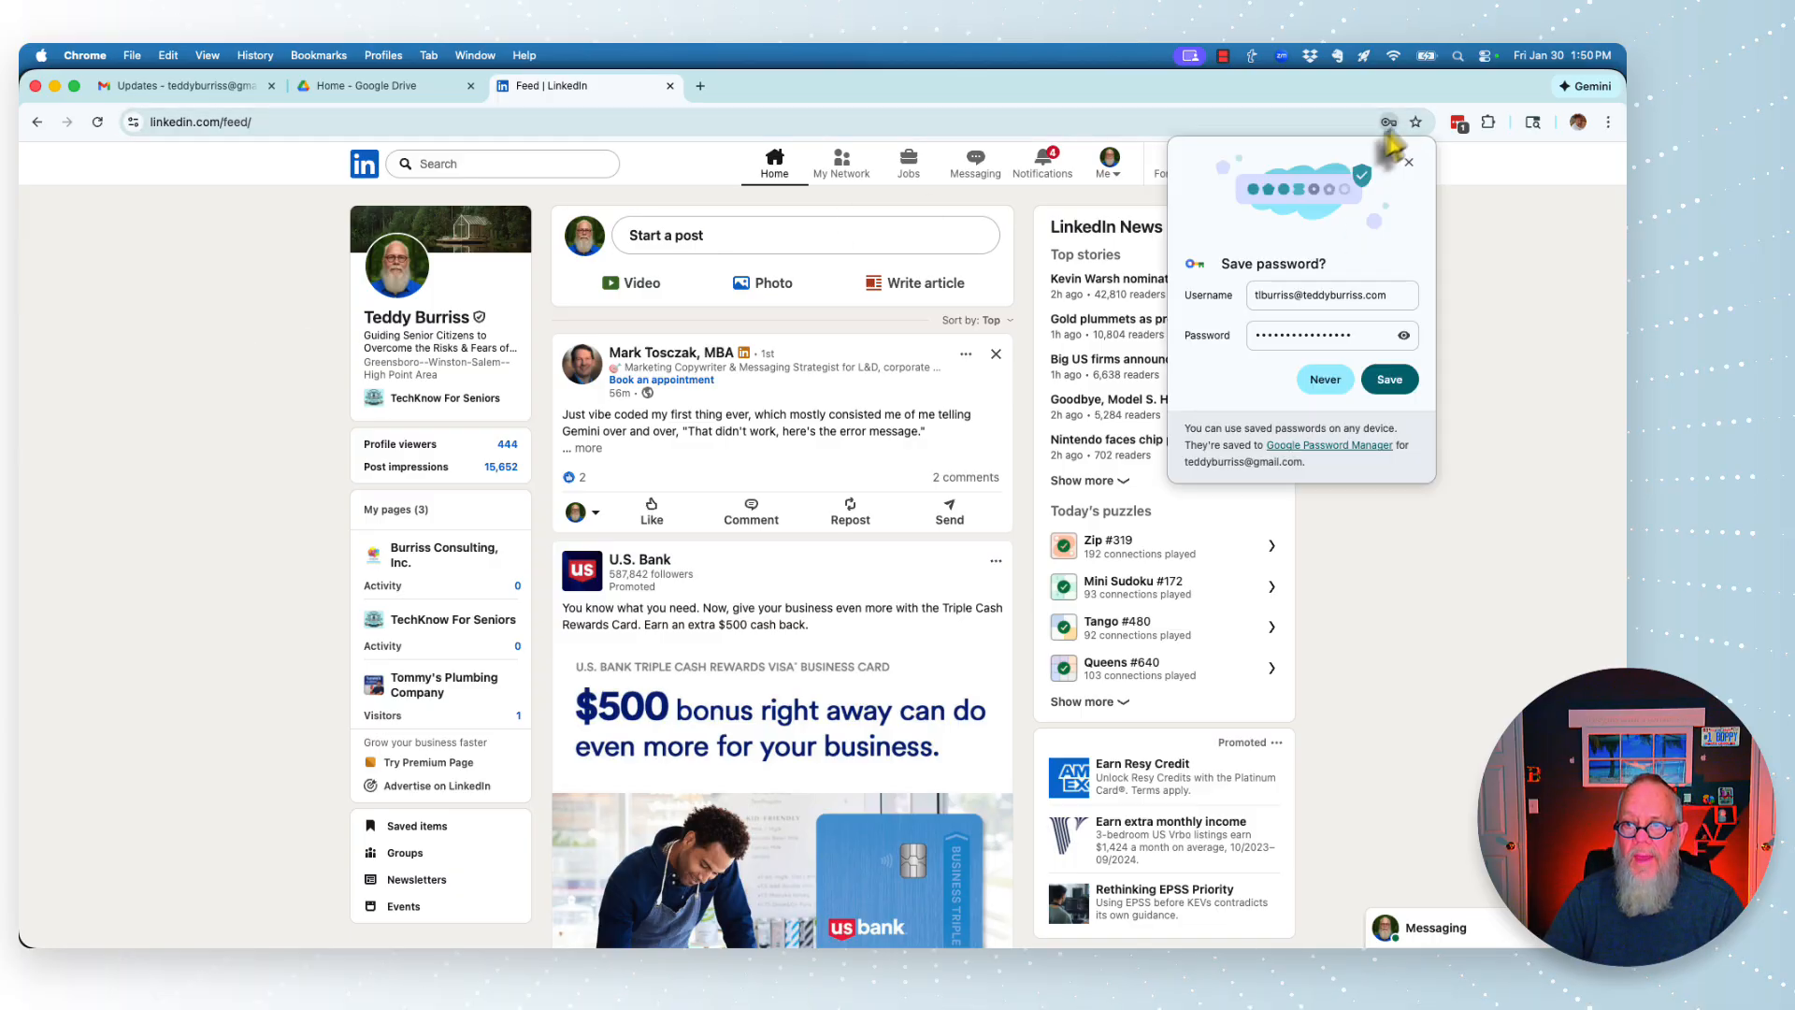
left_click(1307, 447)
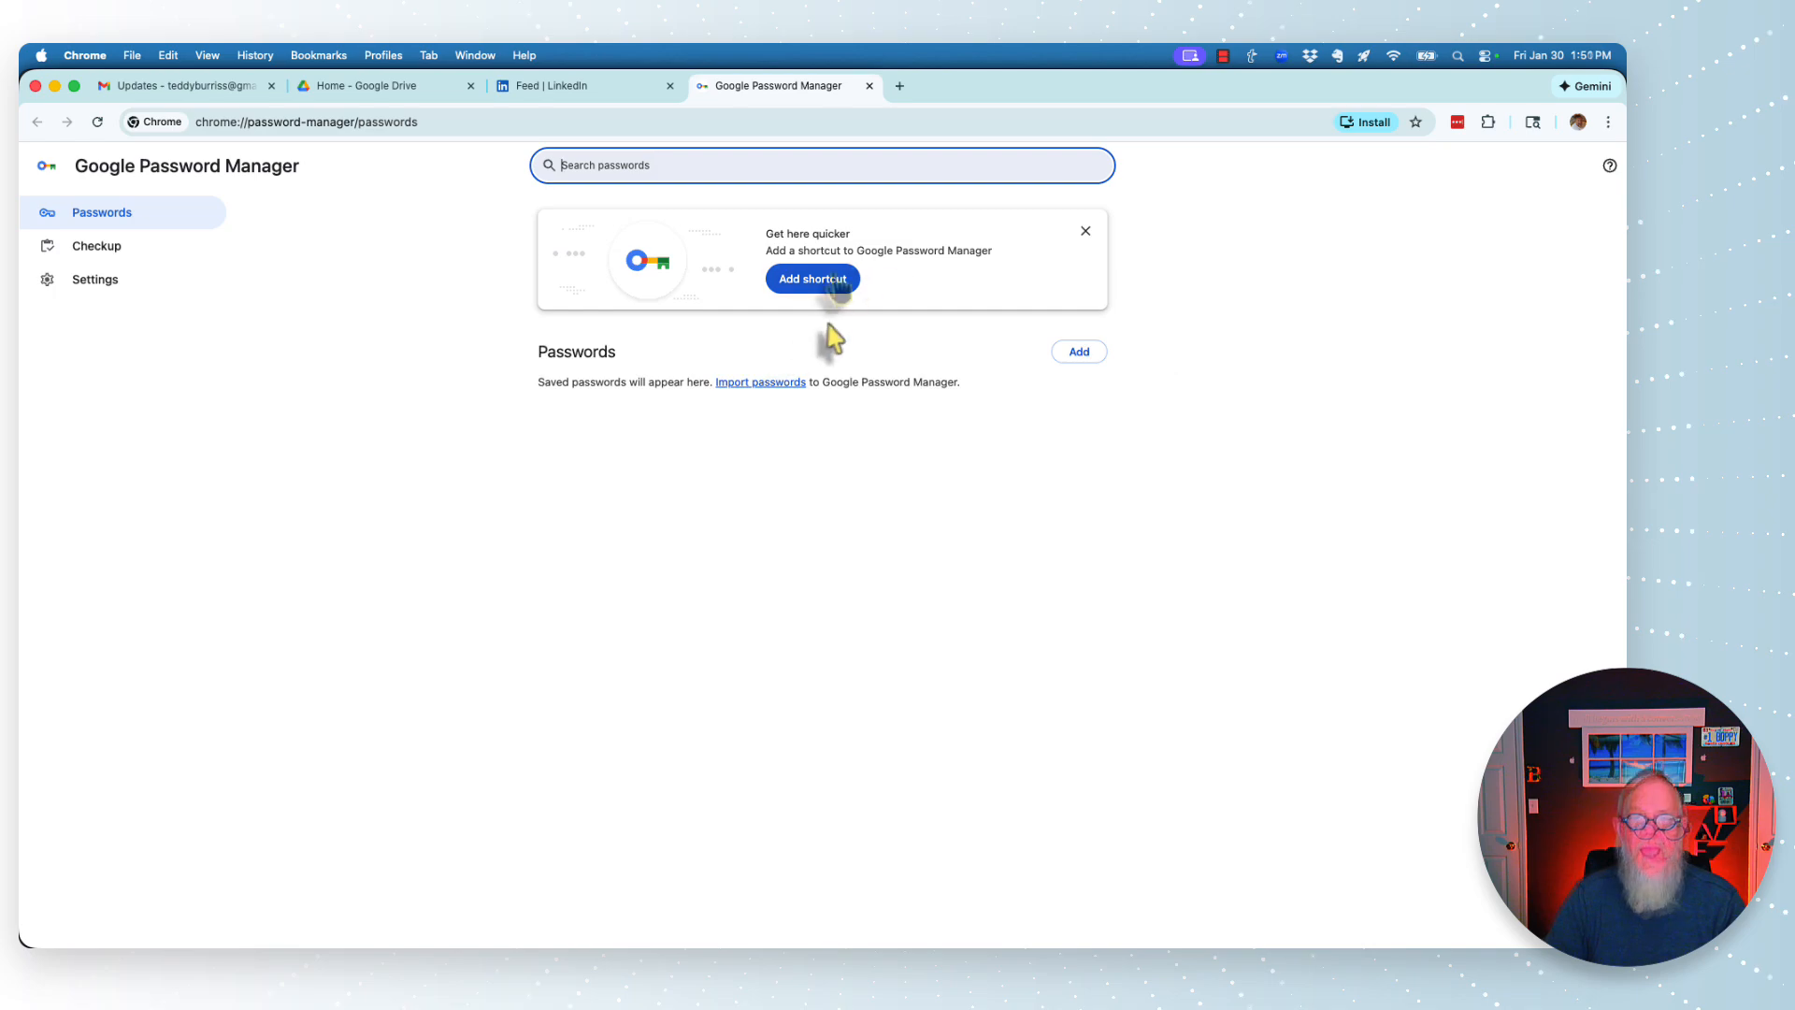
left_click(91, 281)
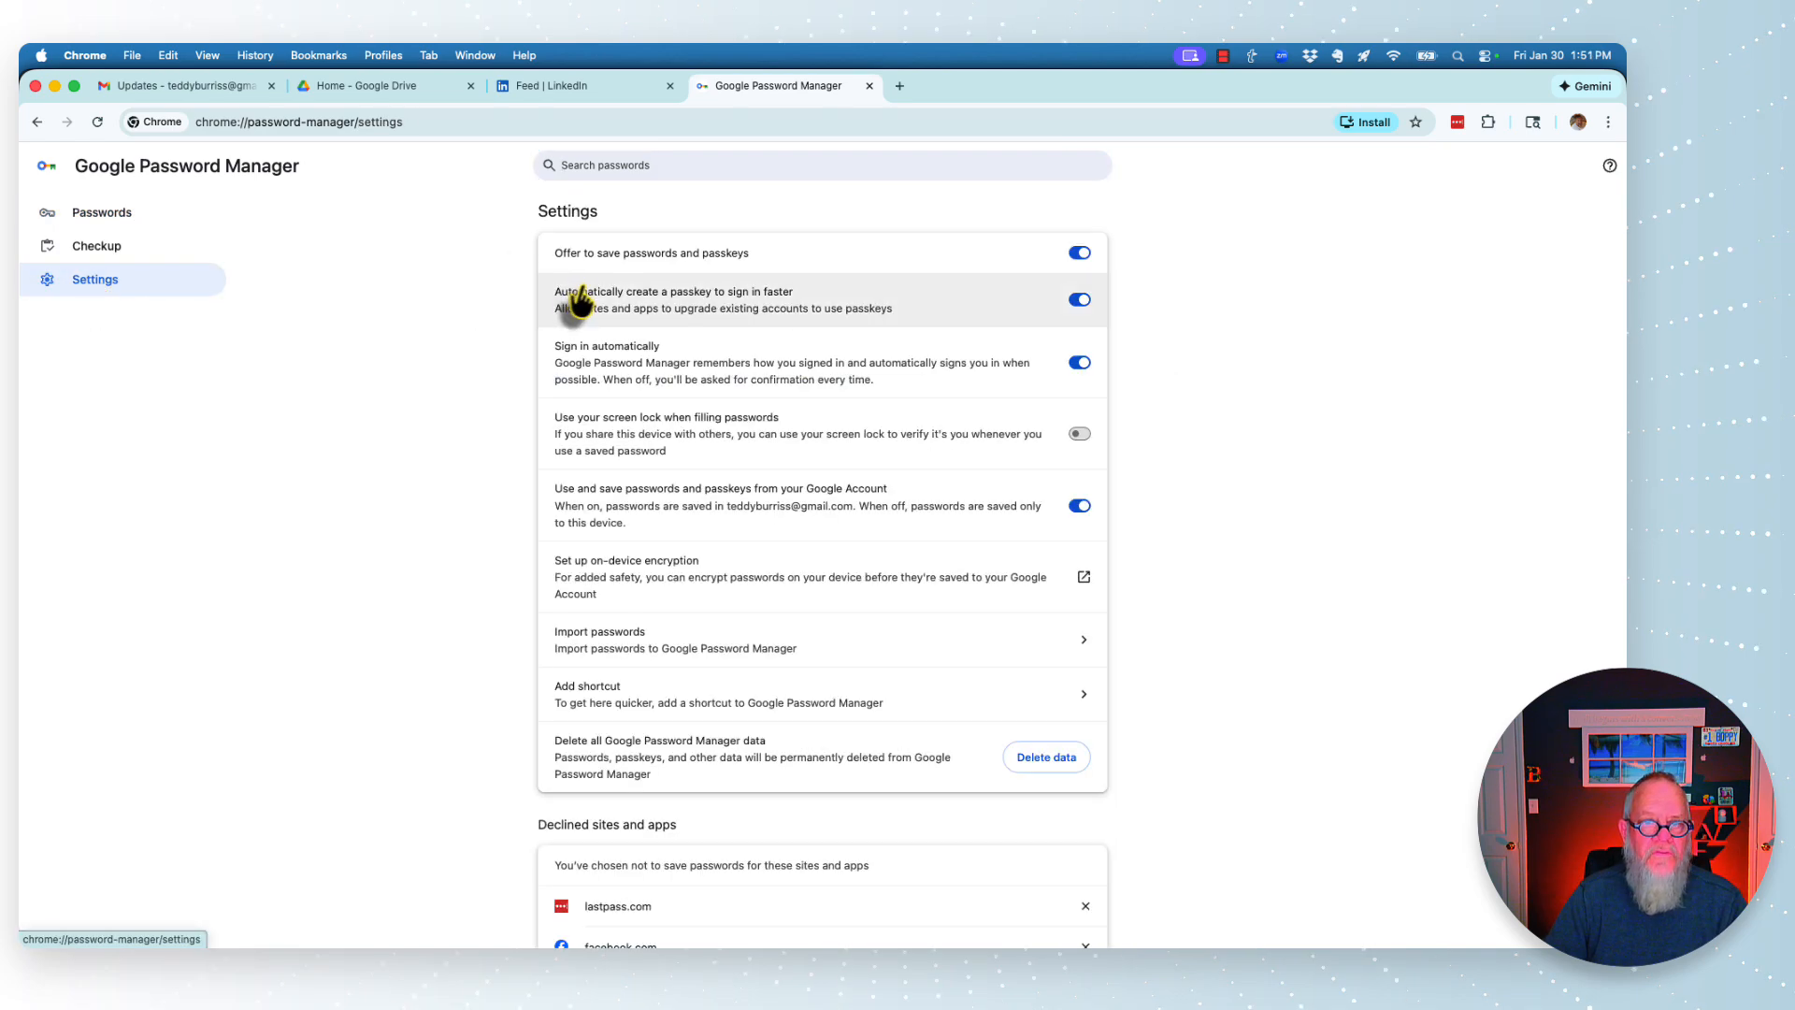
- Switch off offer to save passwords, automatic sign-in and Google Account storage, then close the tab
left_click_drag(577, 254, 702, 254)
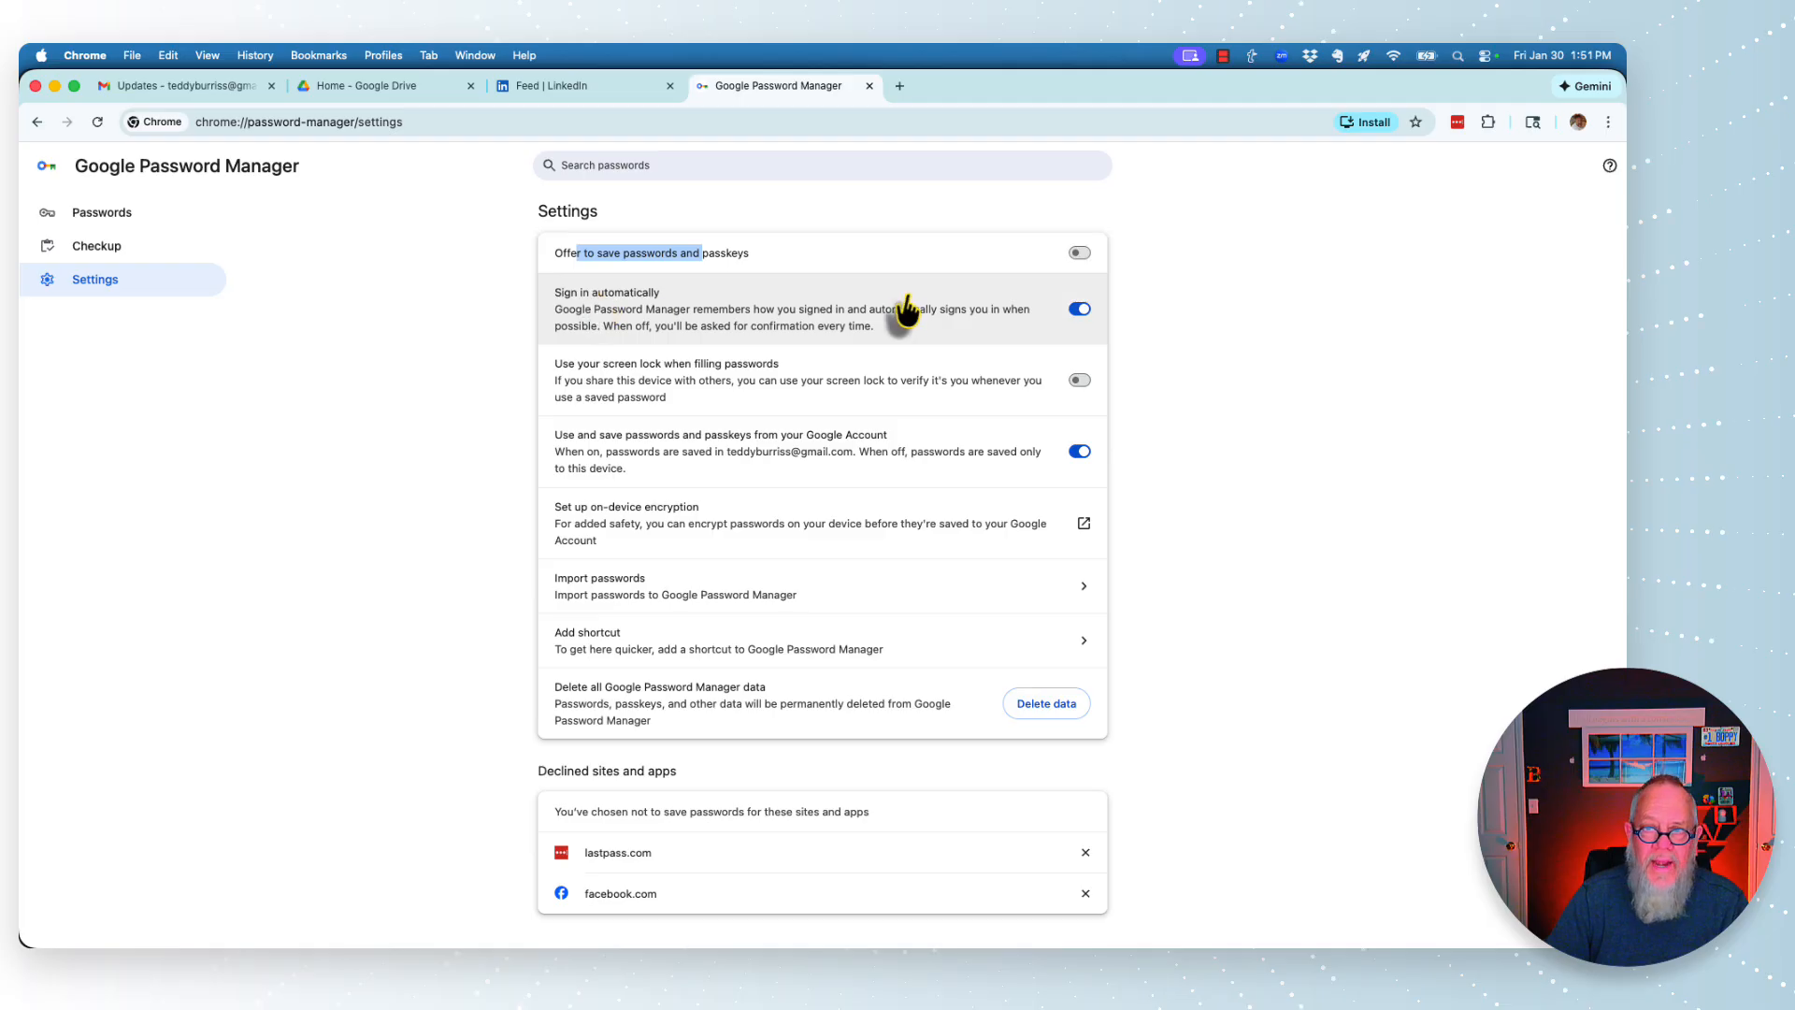
left_click(1081, 313)
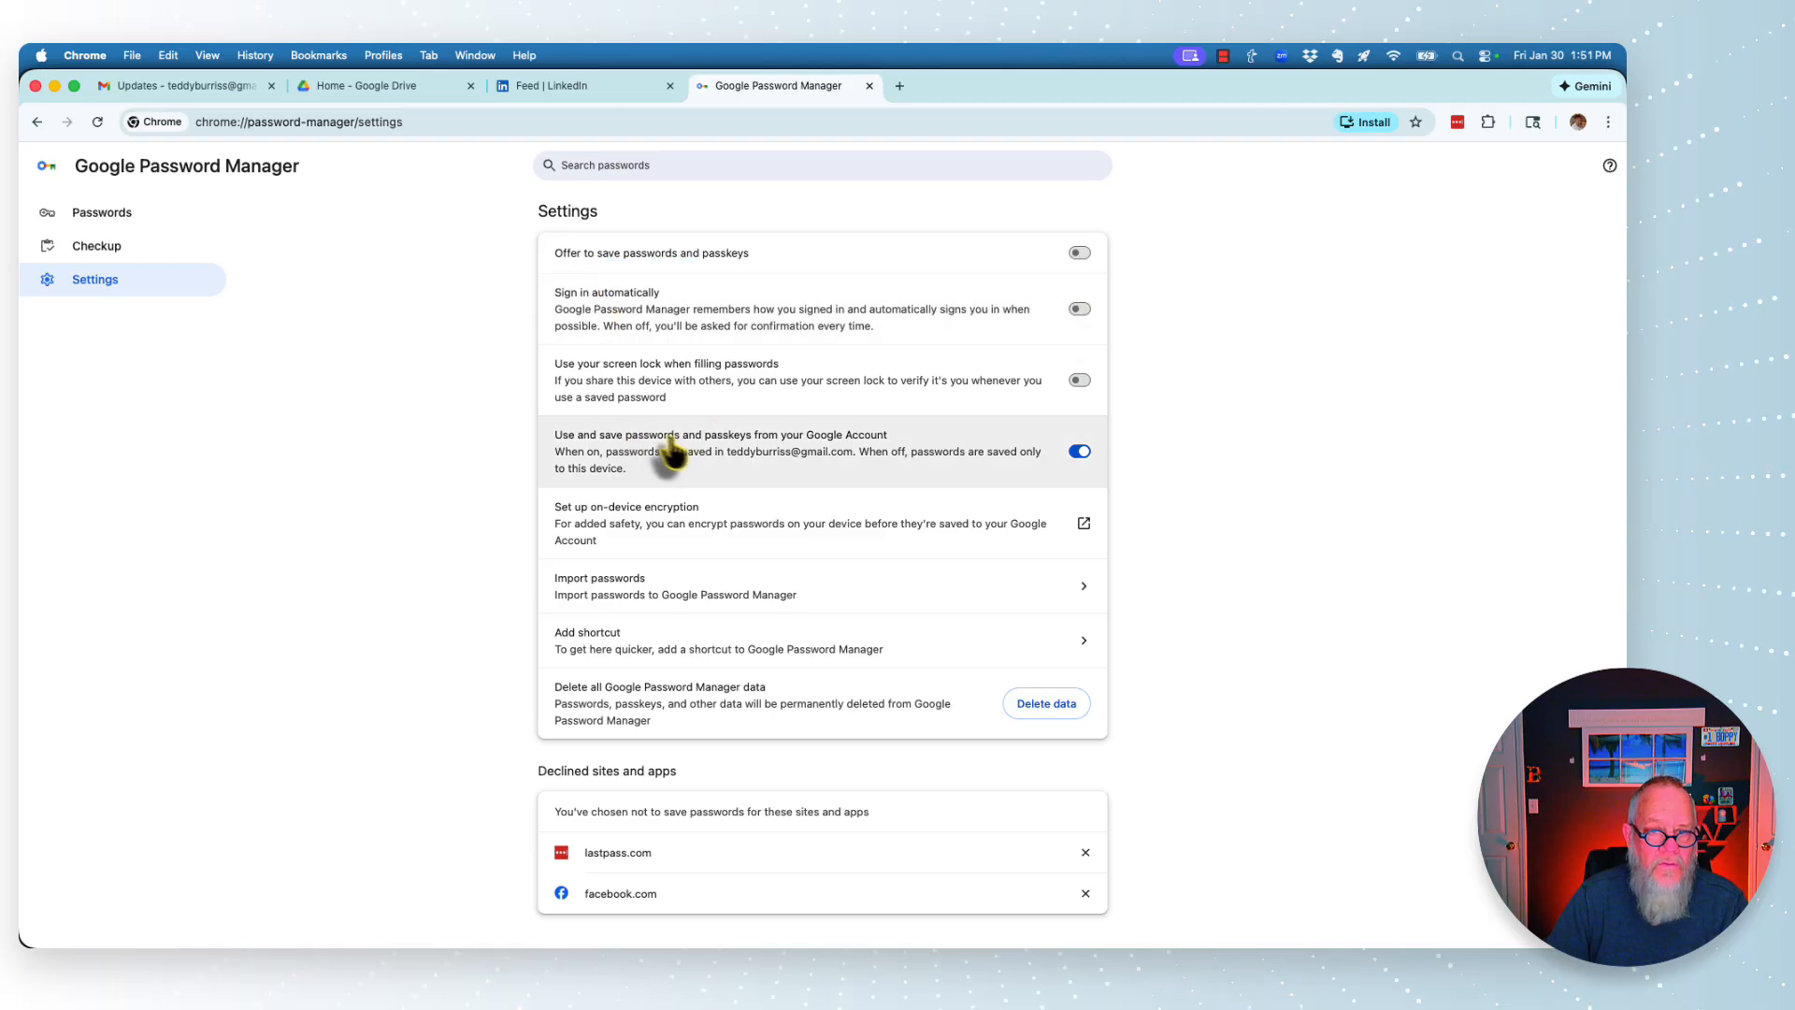
left_click(1078, 455)
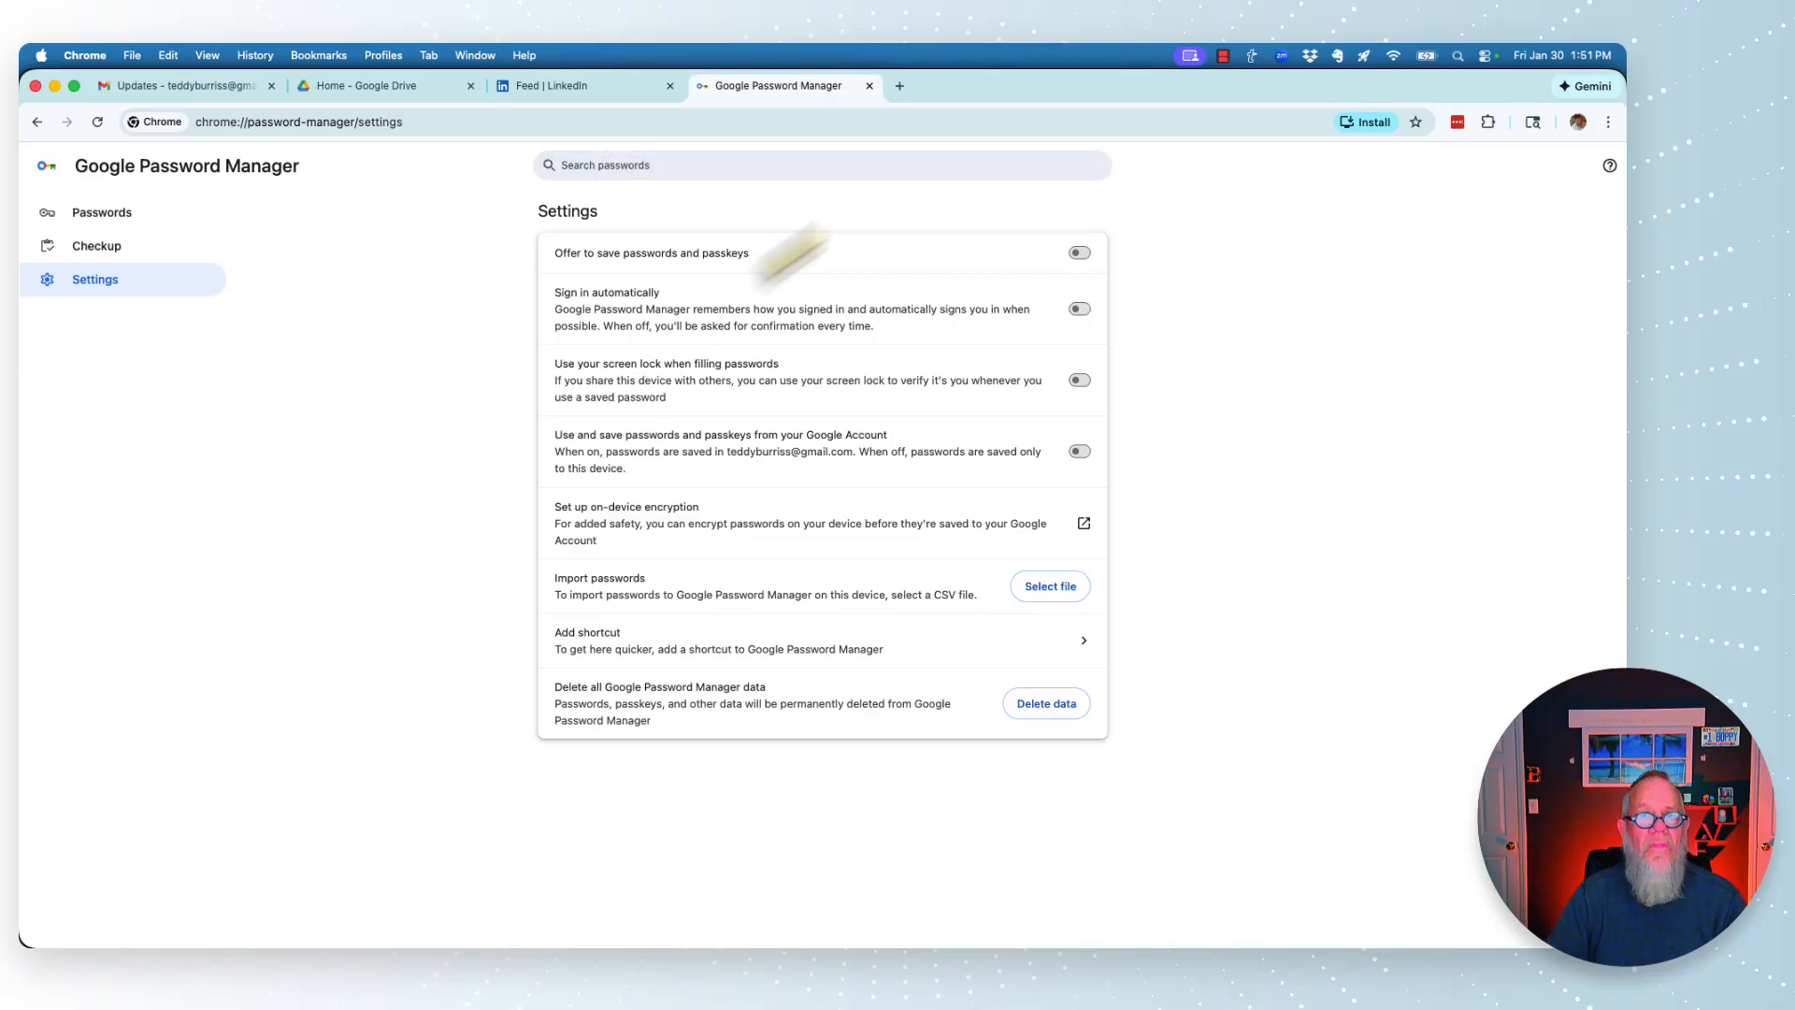
left_click(869, 86)
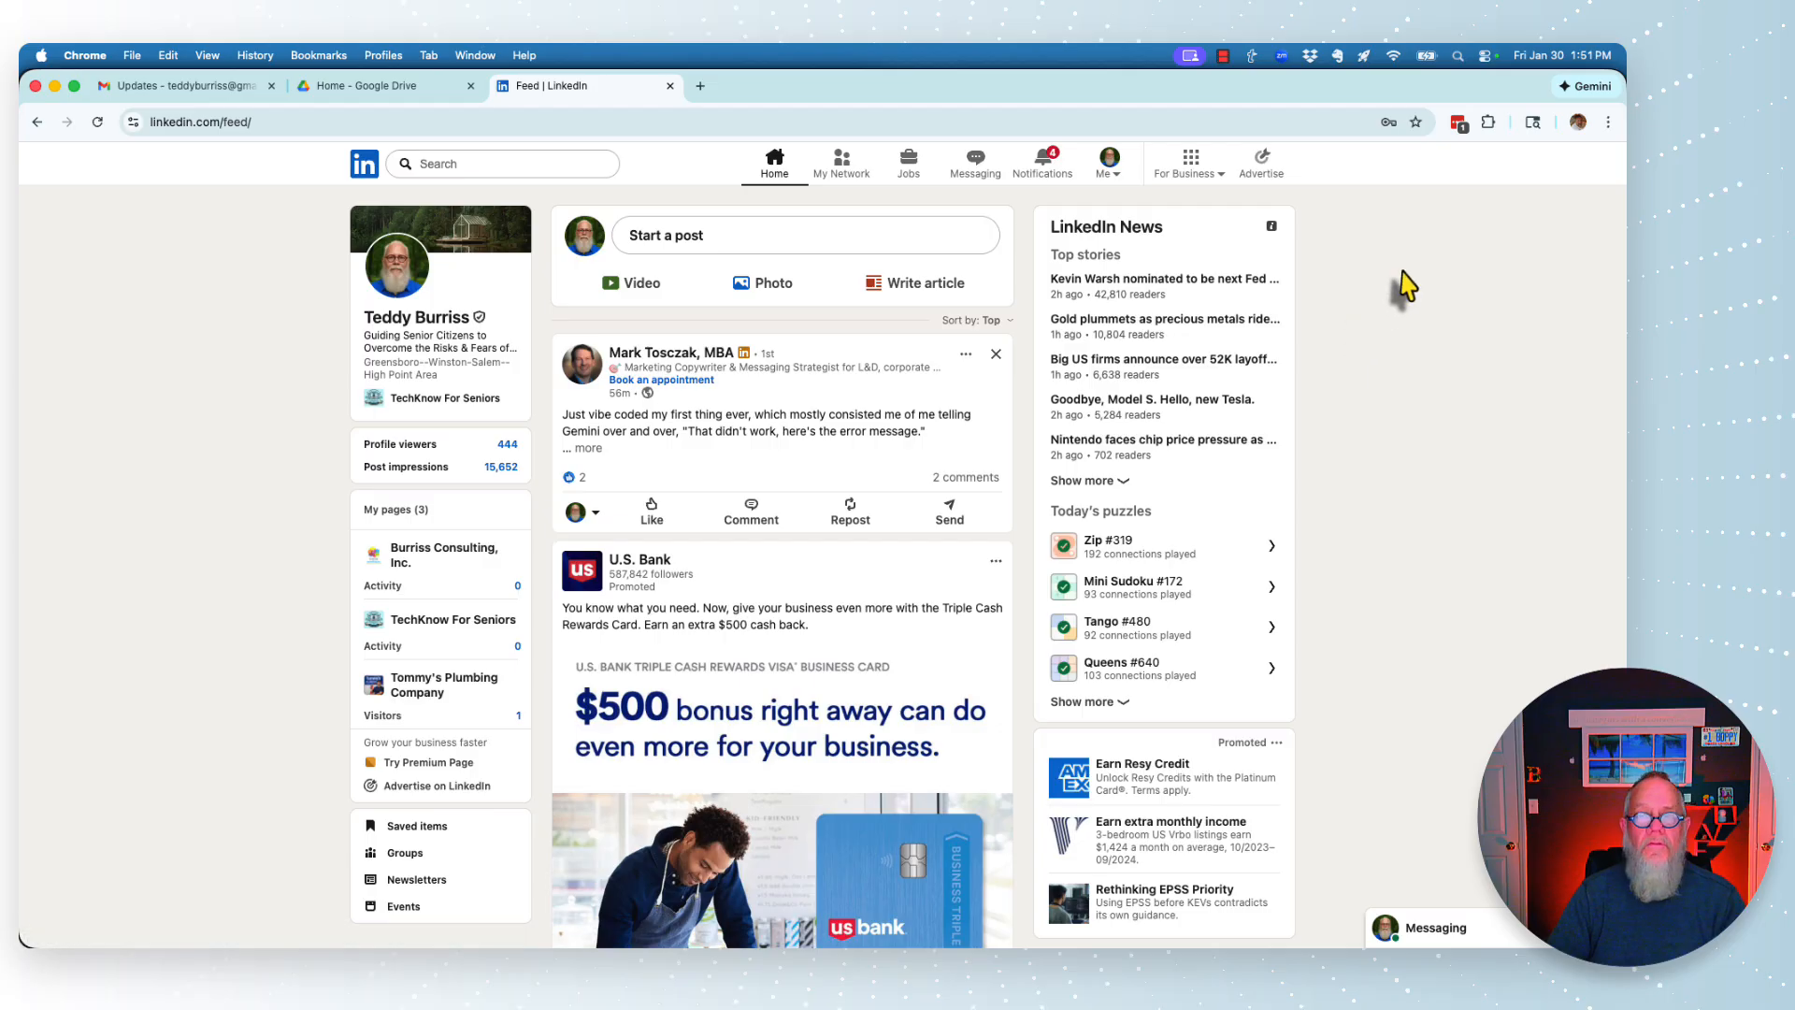
- Edit the LinkedIn entry from the LastPass popup, enable Autologin under Advanced Settings, and save
left_click(1458, 124)
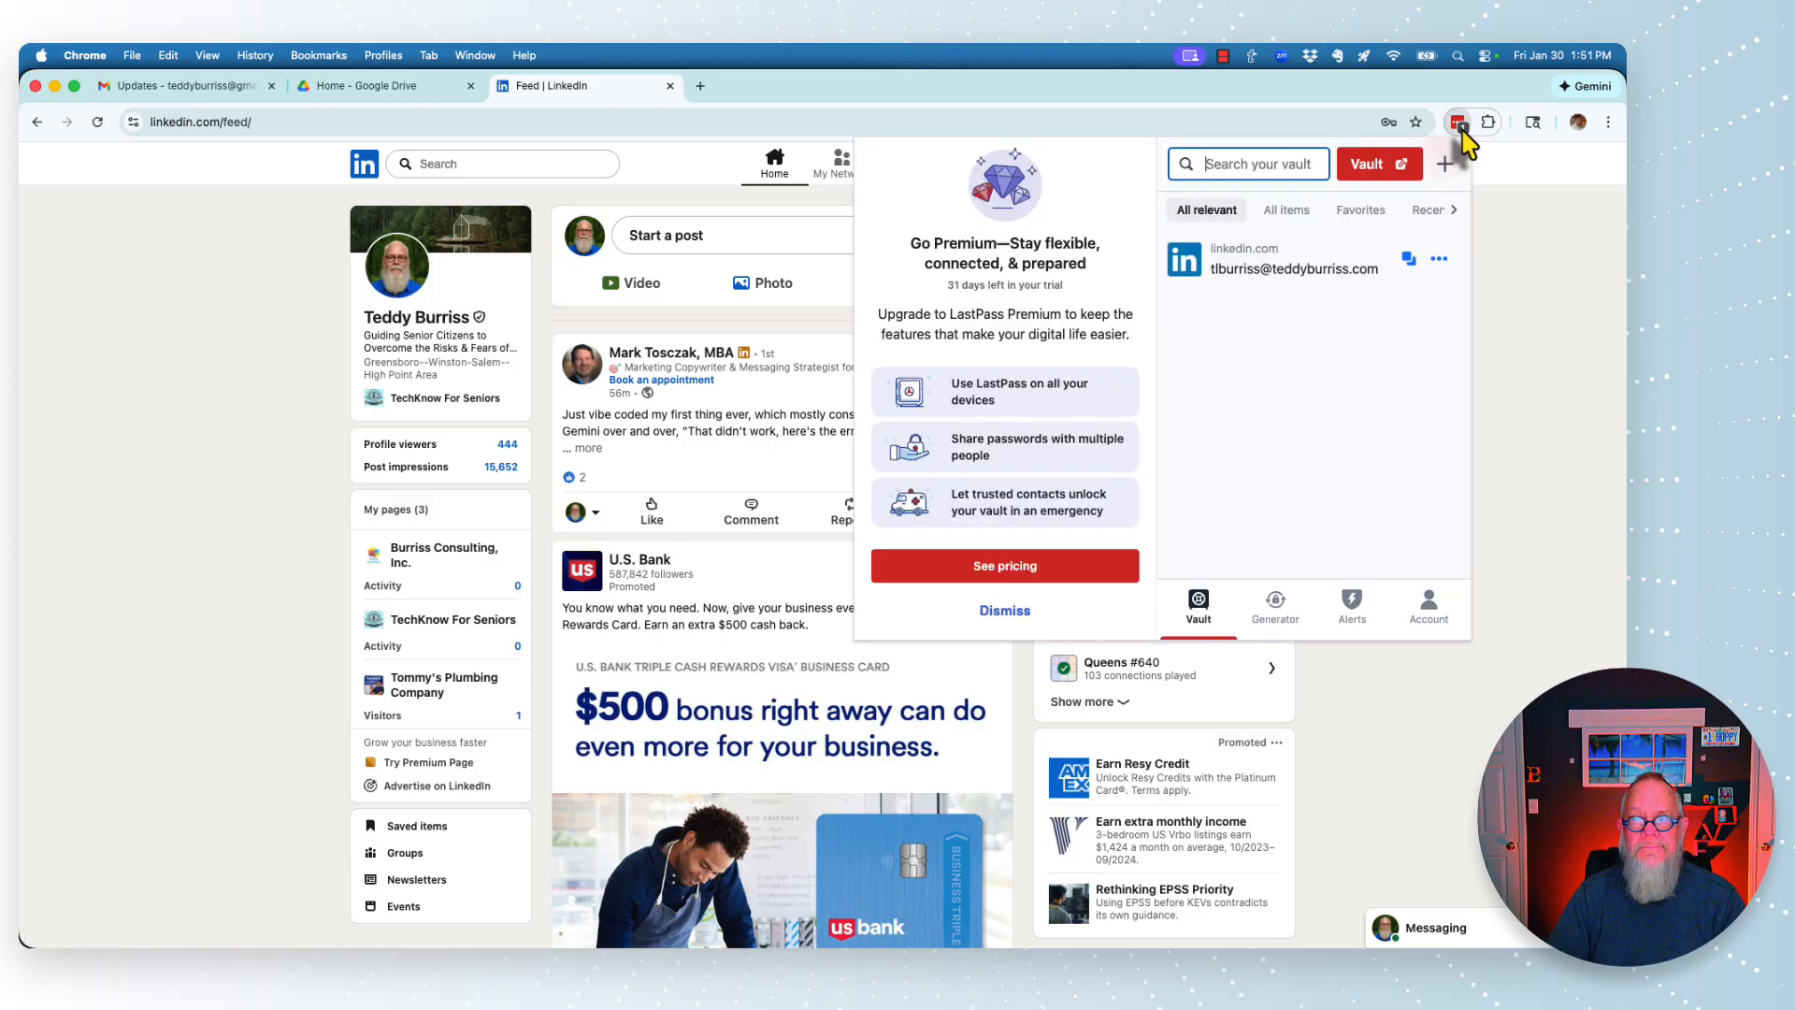
left_click(1440, 266)
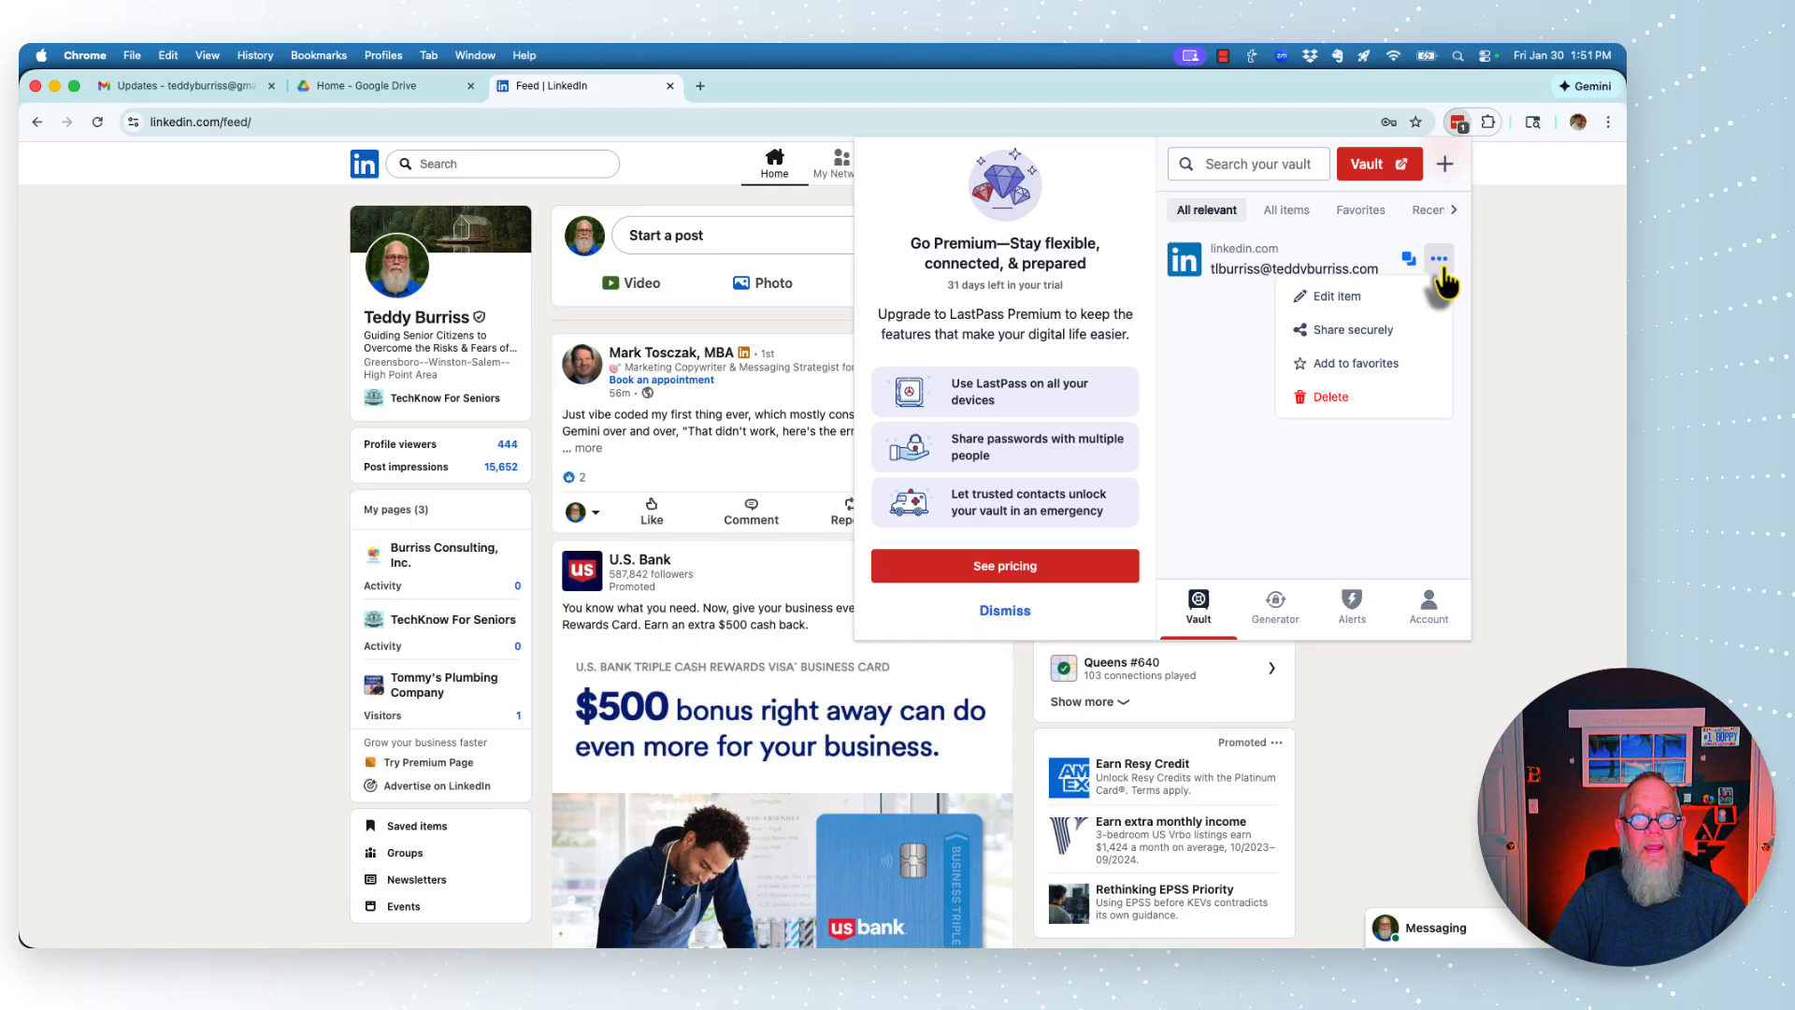
left_click(1328, 297)
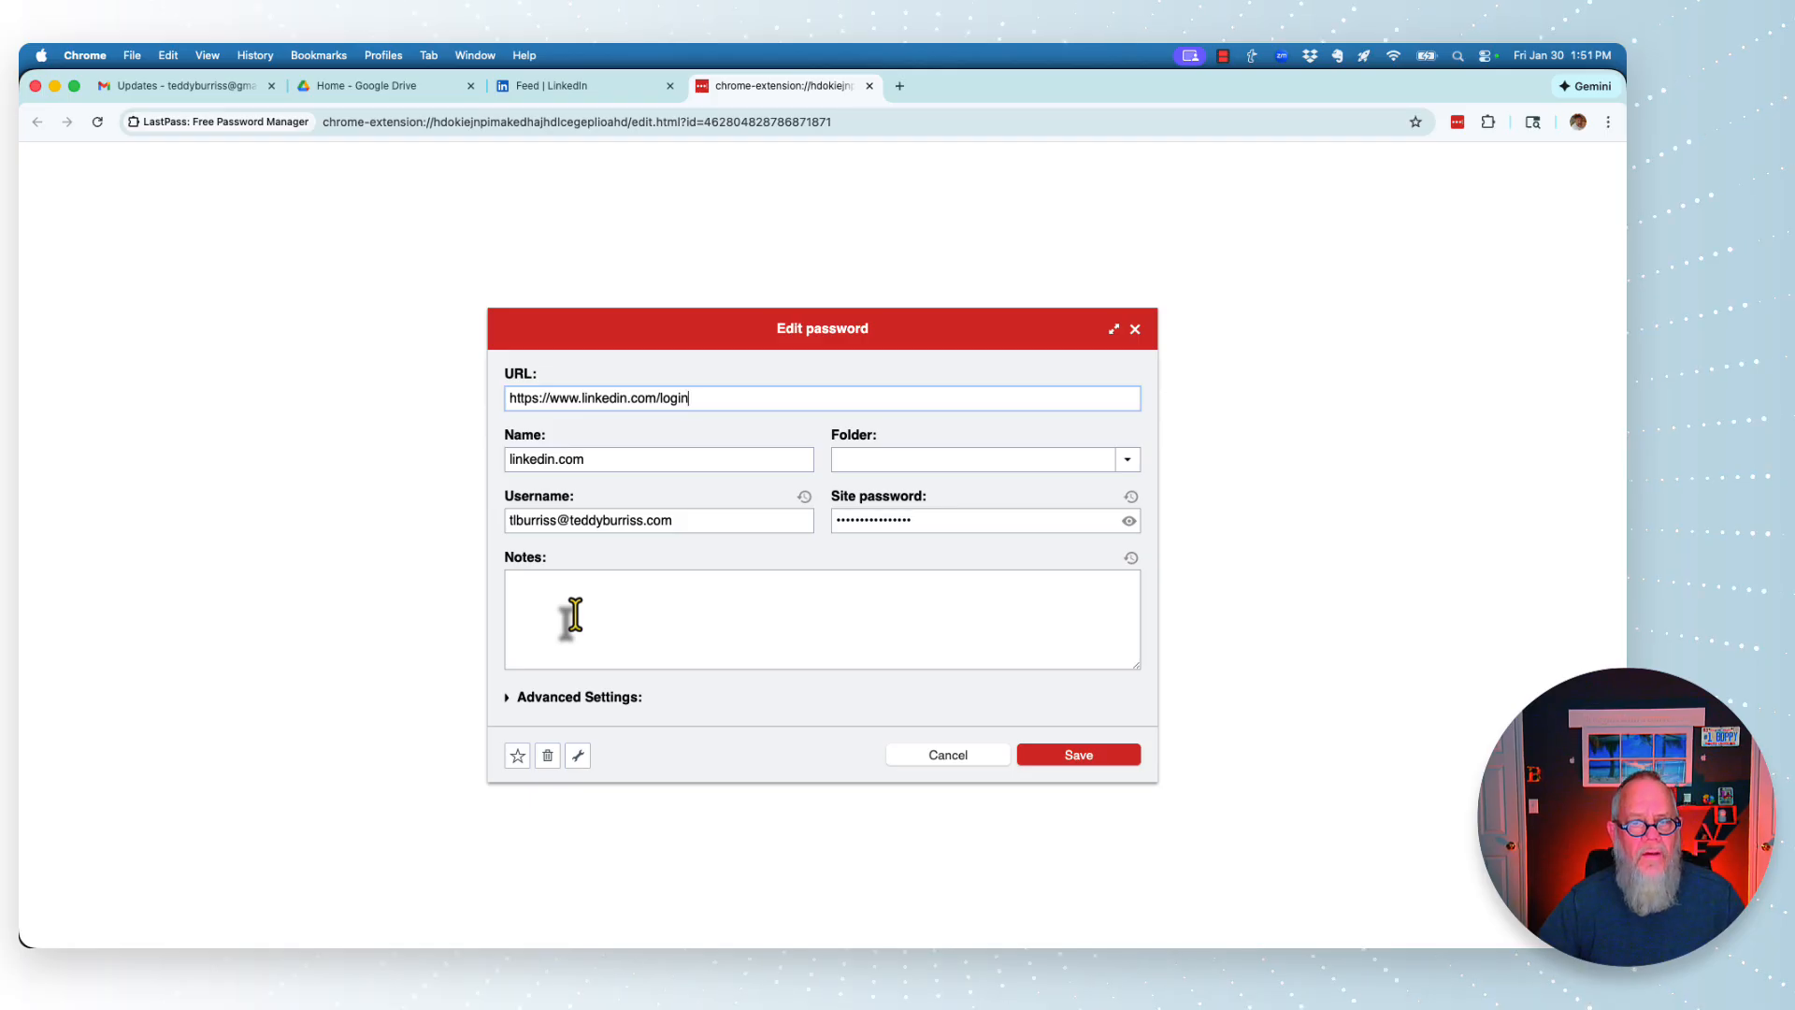
left_click(538, 699)
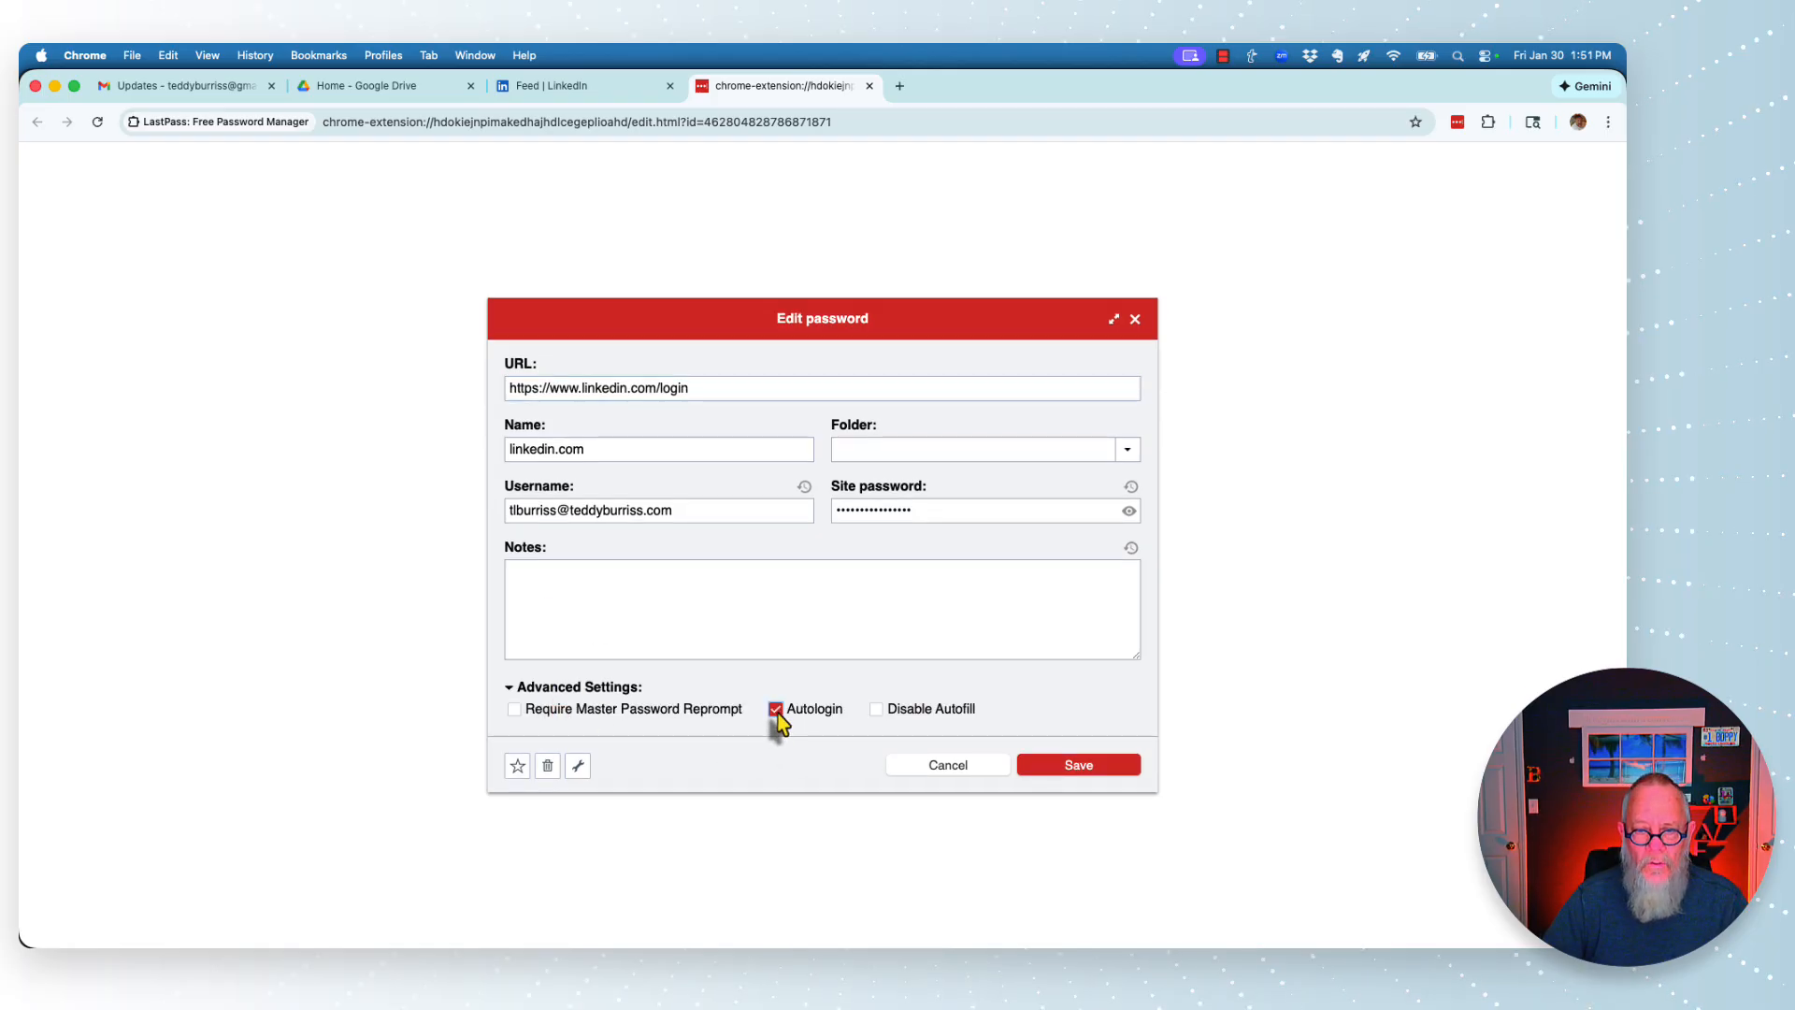
left_click(1042, 768)
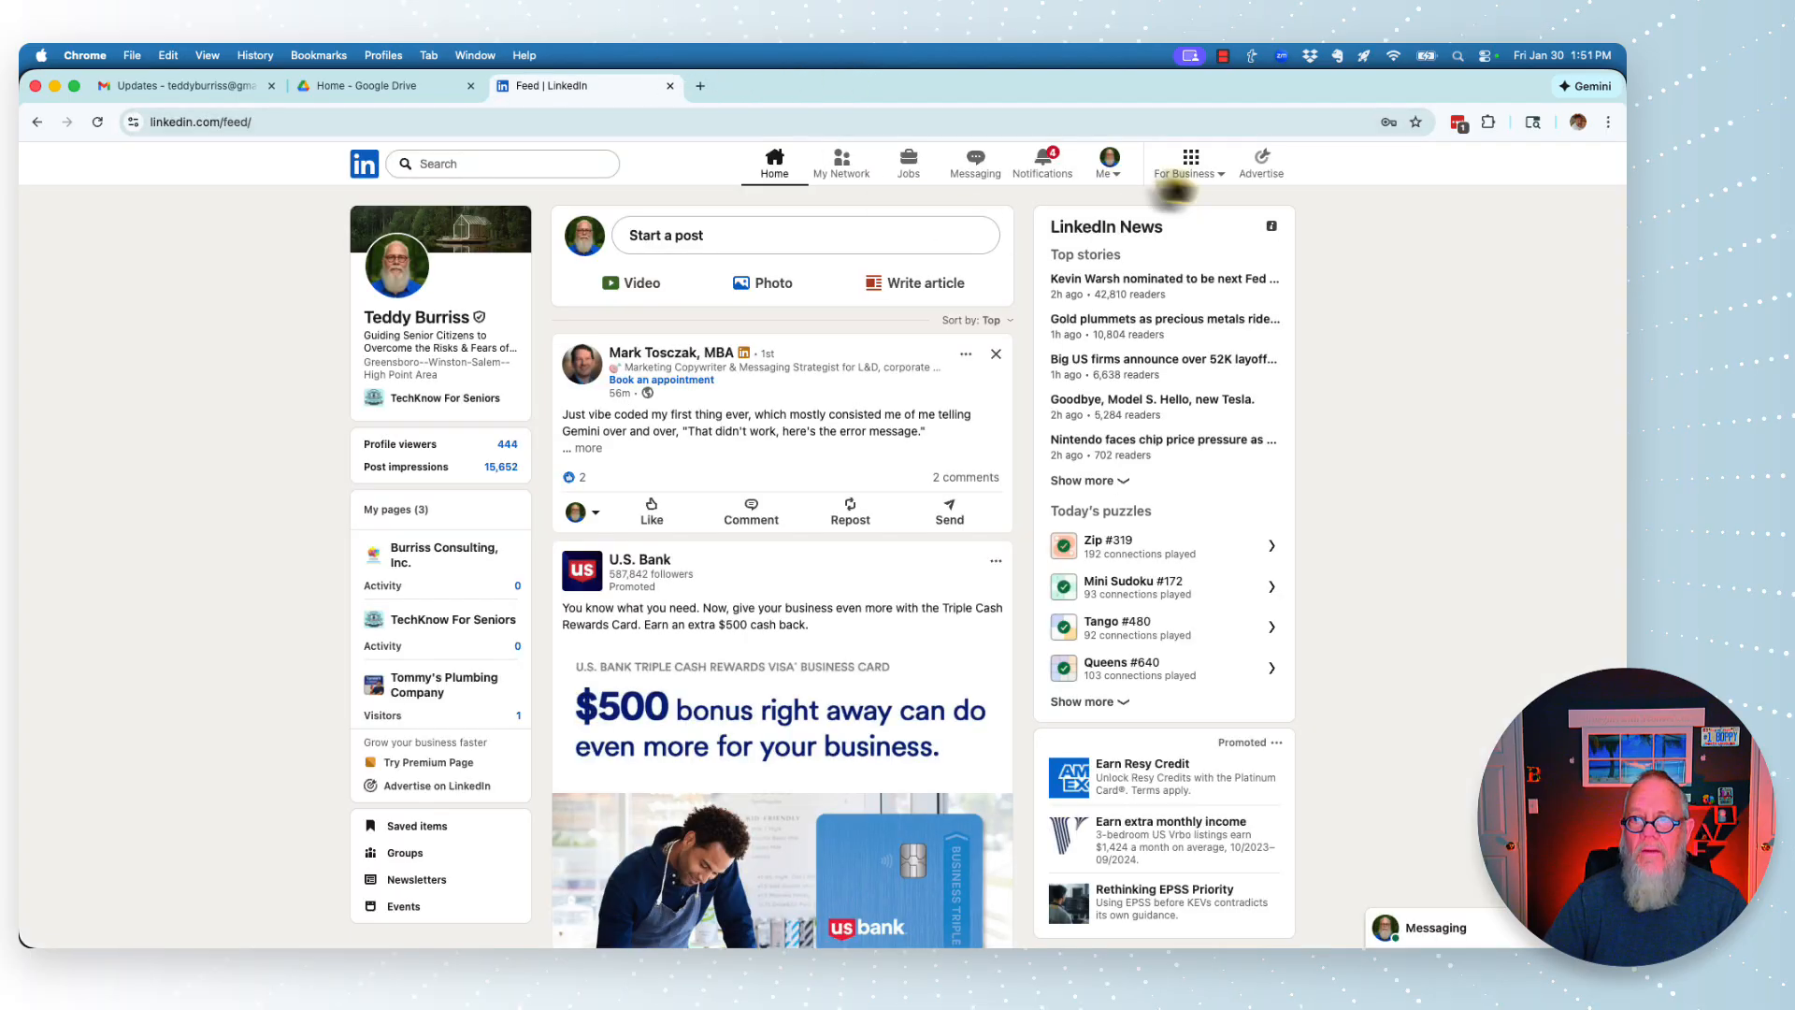
- Sign out of LinkedIn from the Me menu and close the signed-out tab
left_click(1110, 167)
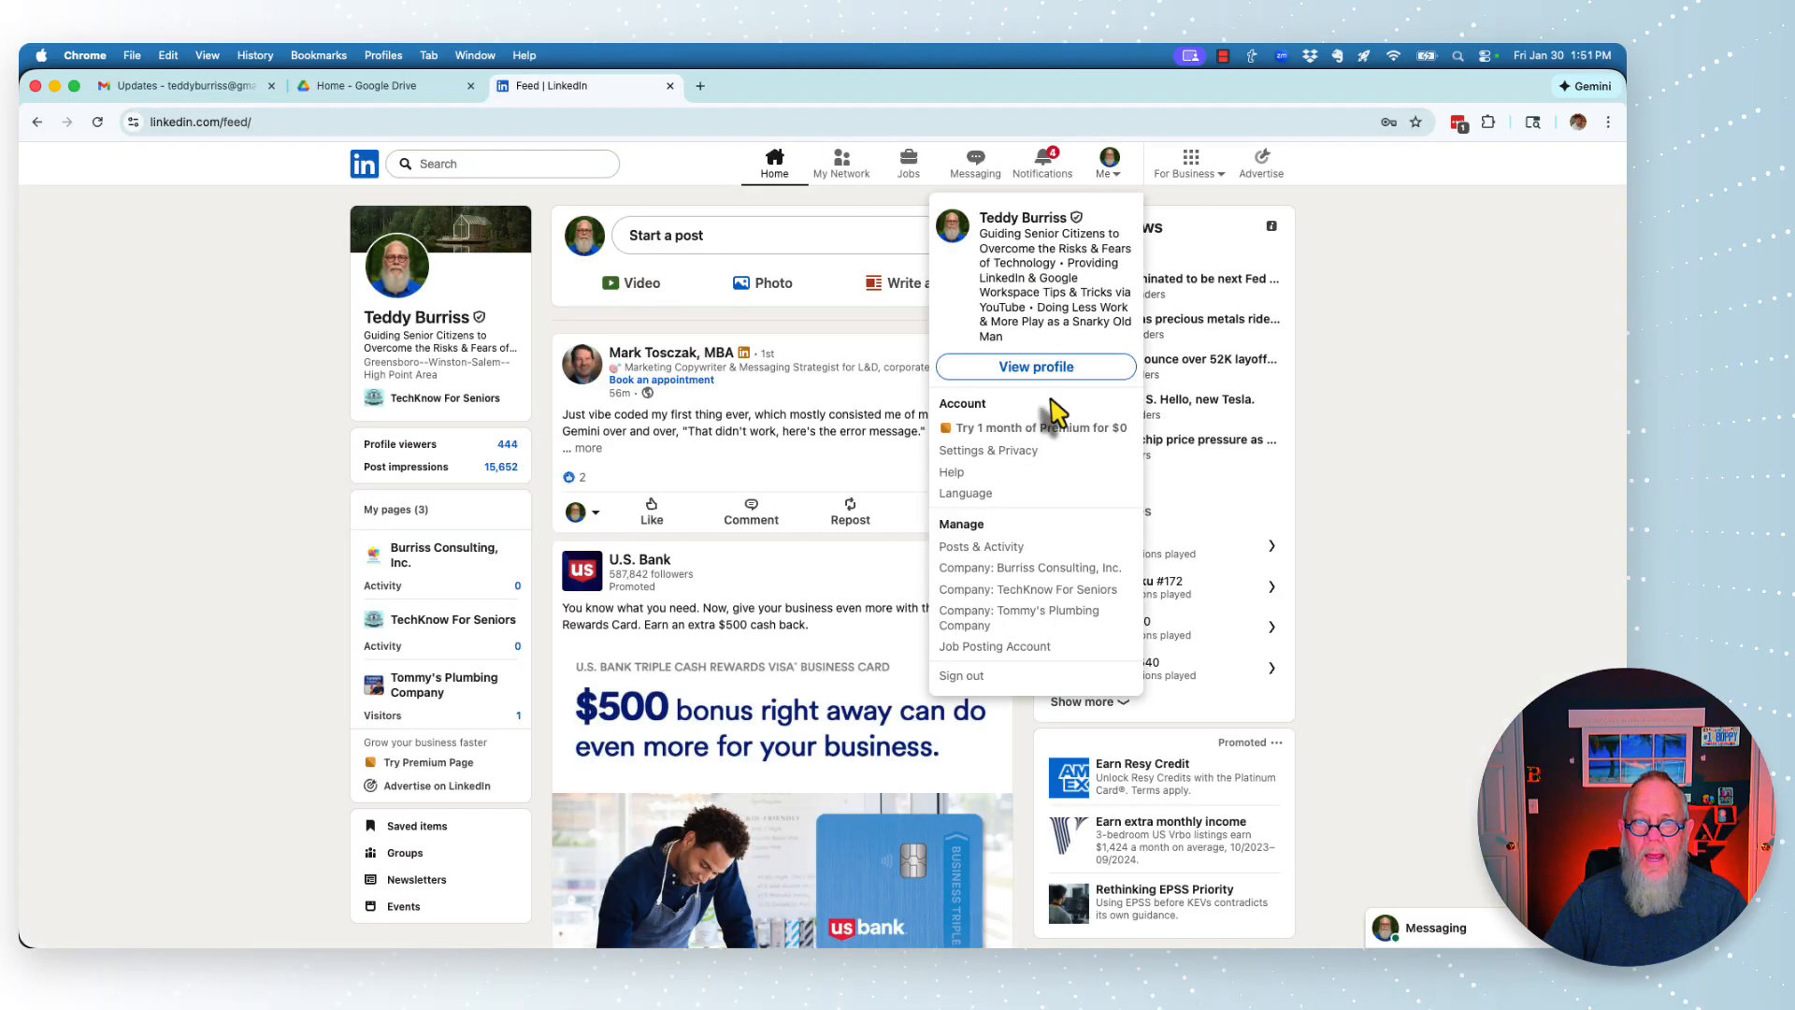
left_click(963, 675)
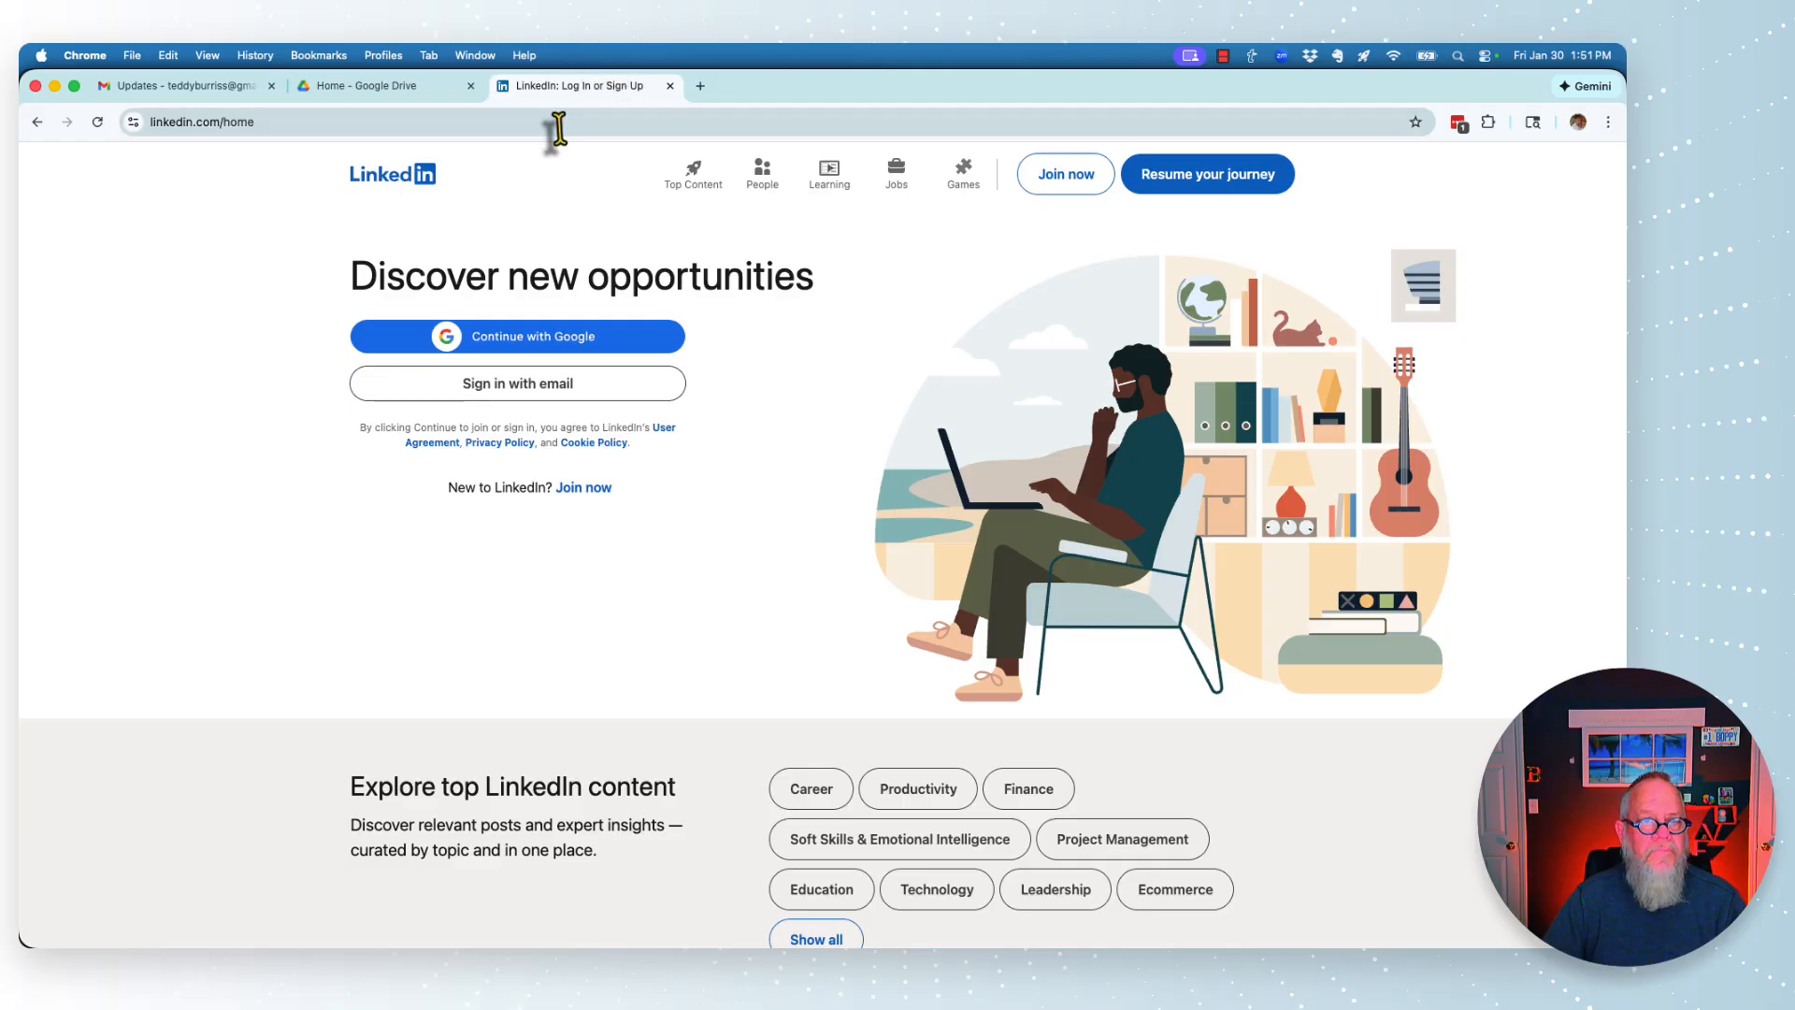
left_click(669, 85)
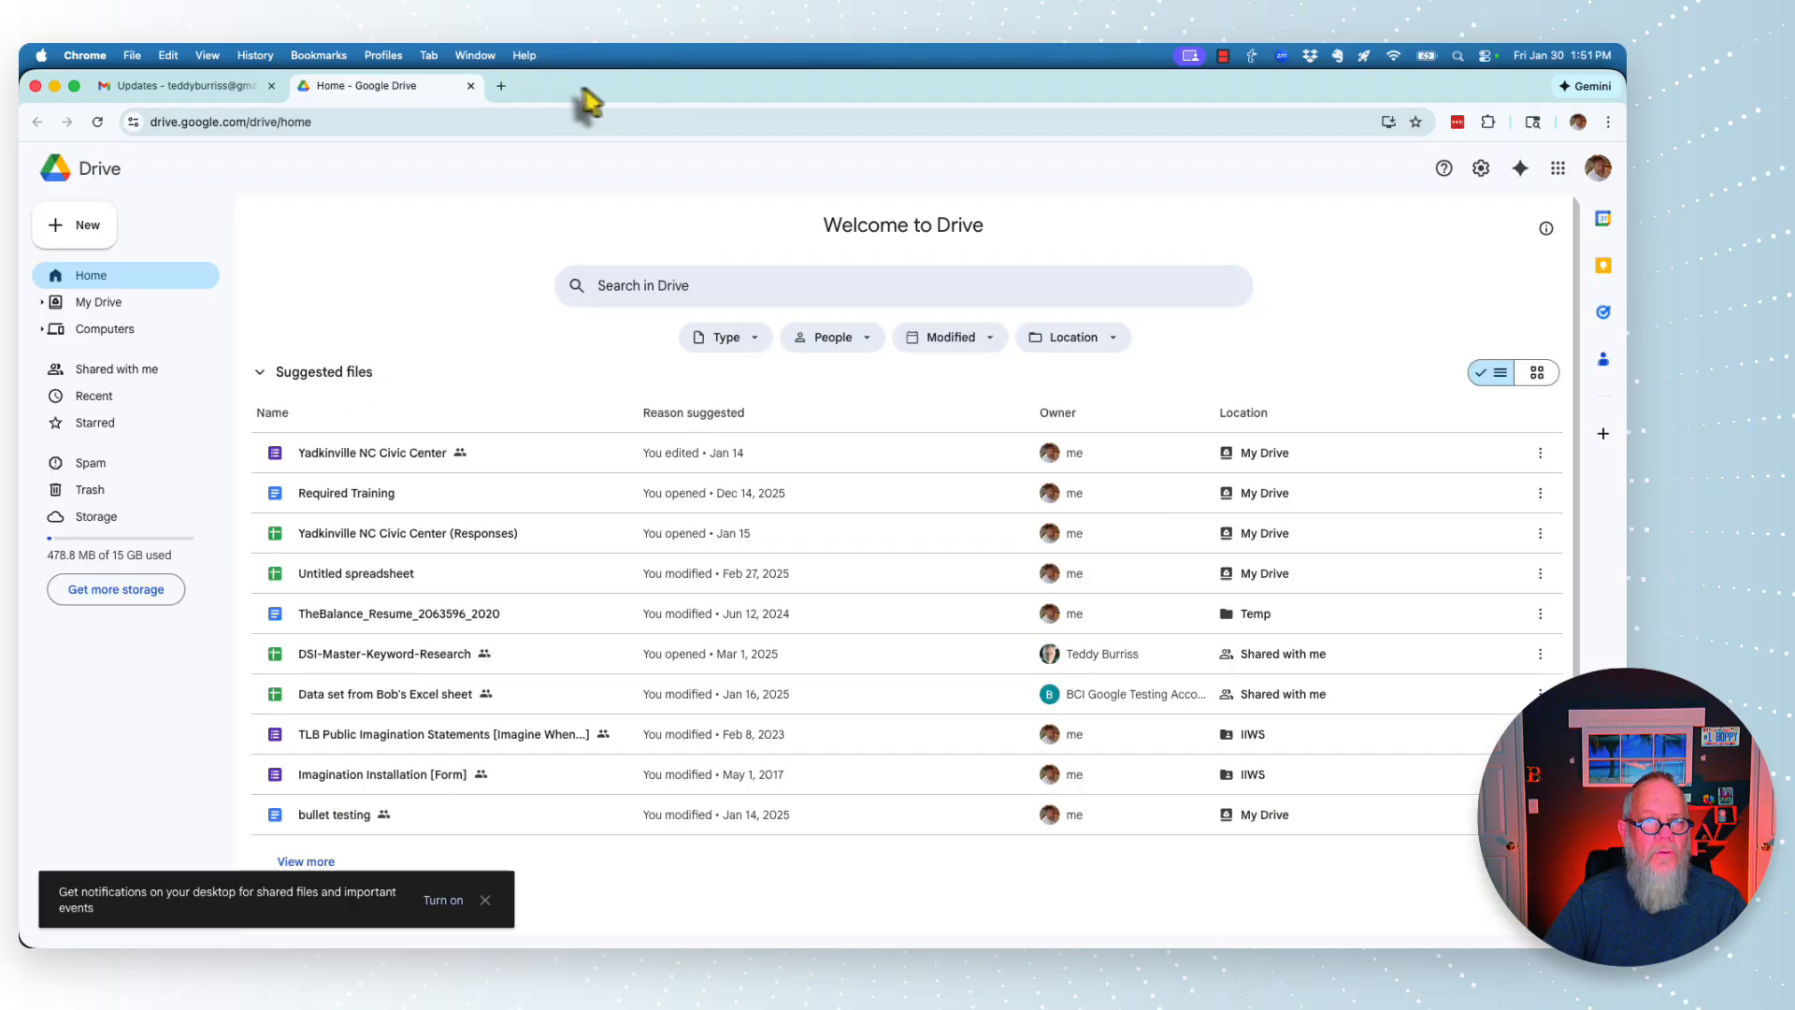
- Go to LinkedIn.com in a new tab and sign in with email, letting Autologin complete the login
left_click(502, 85)
type("LinkedIn.com")
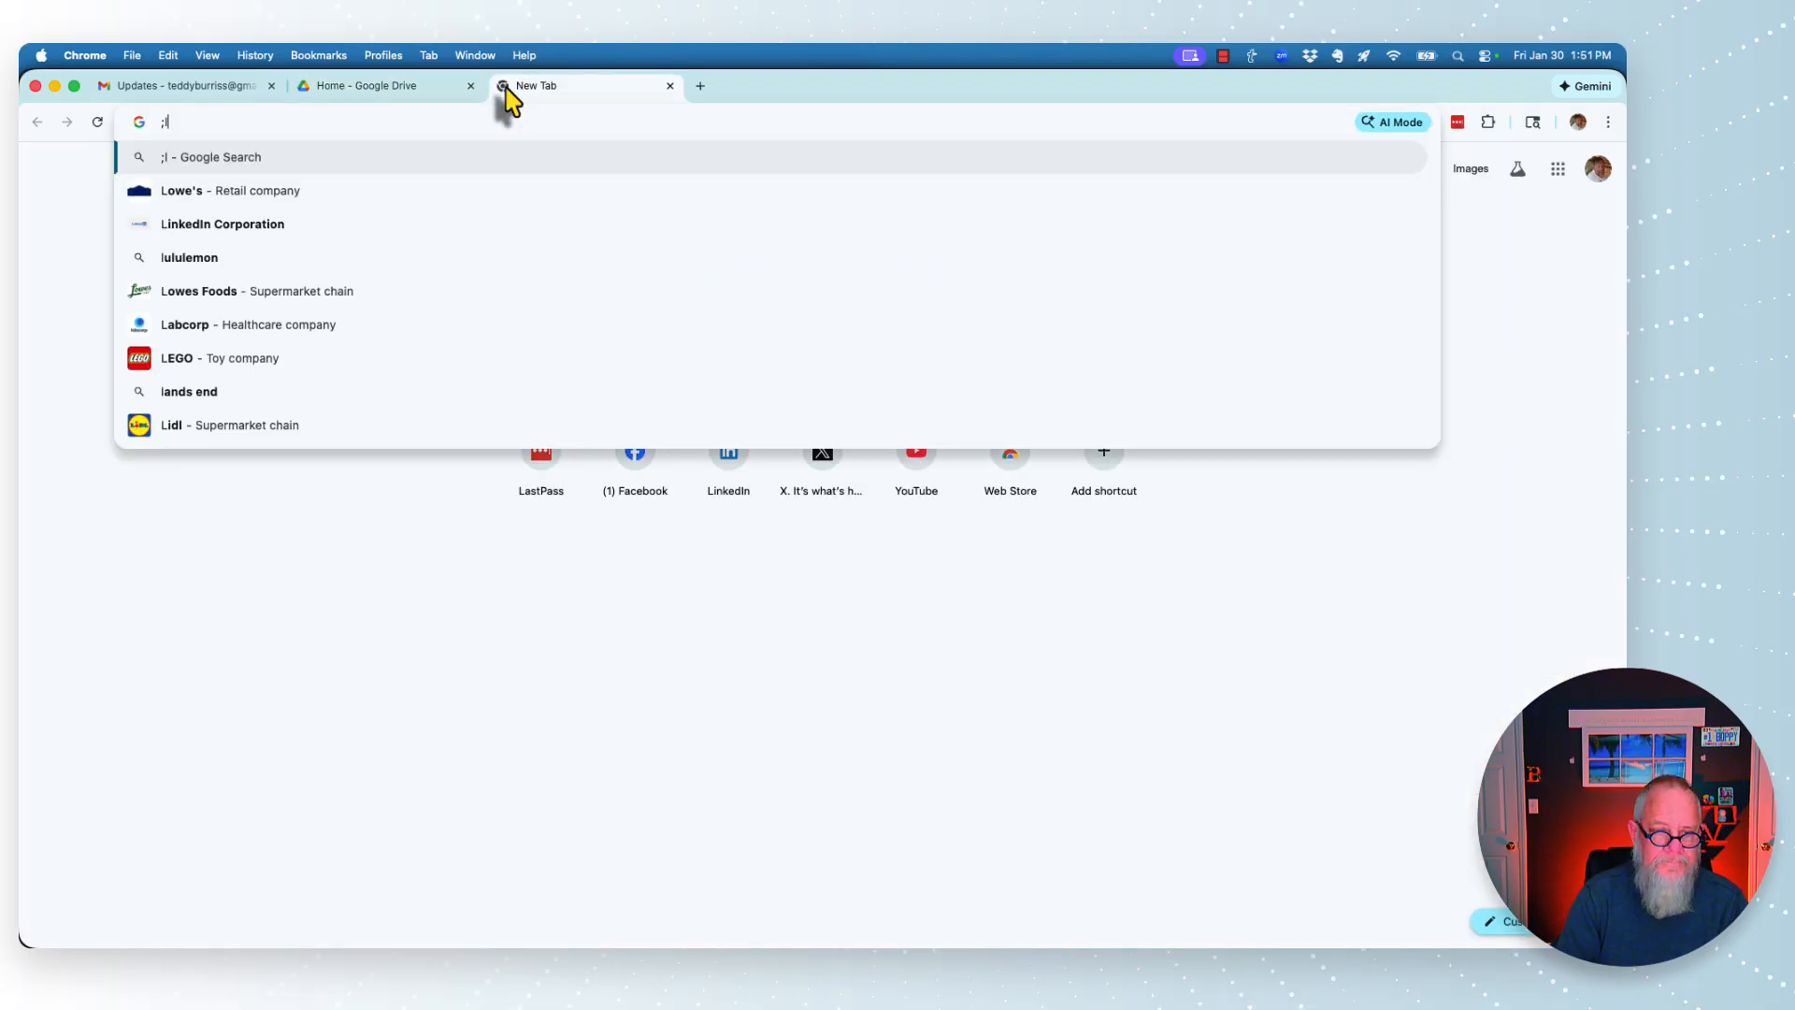
key("Return")
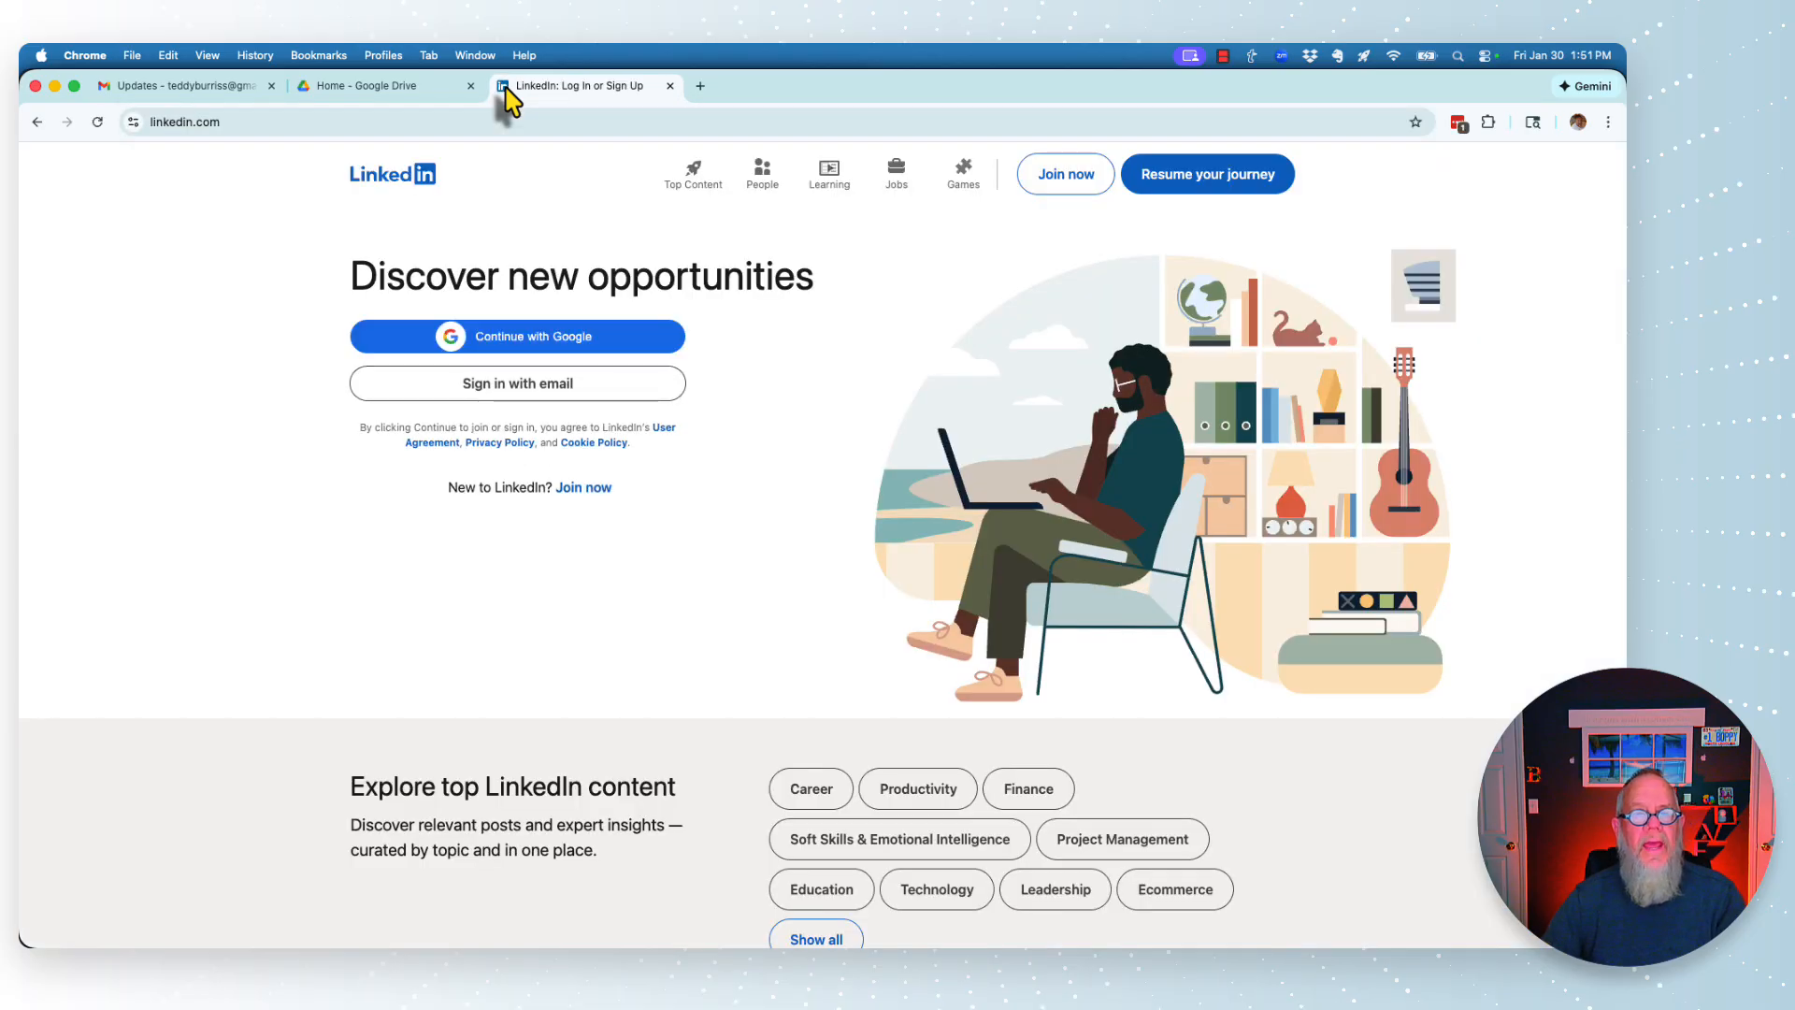
left_click(490, 400)
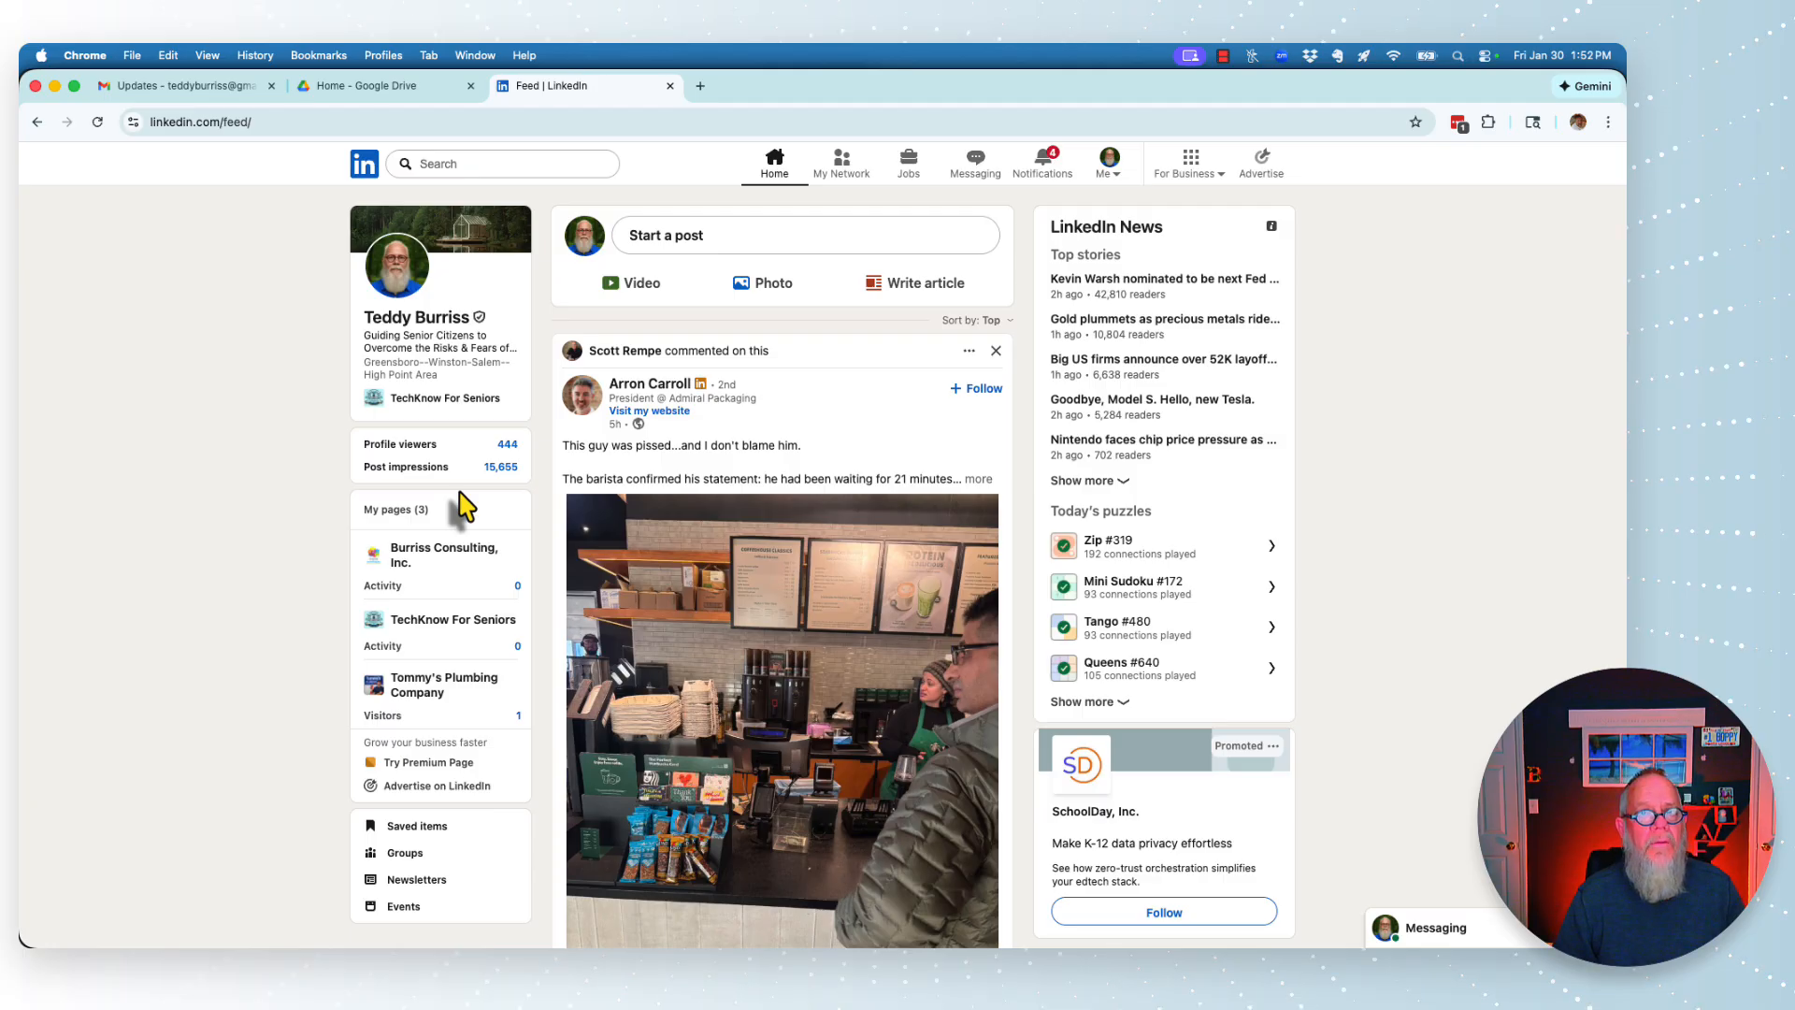
- Open the full LastPass vault from the extension with the unfiled items and Social folder expanded
left_click(1457, 122)
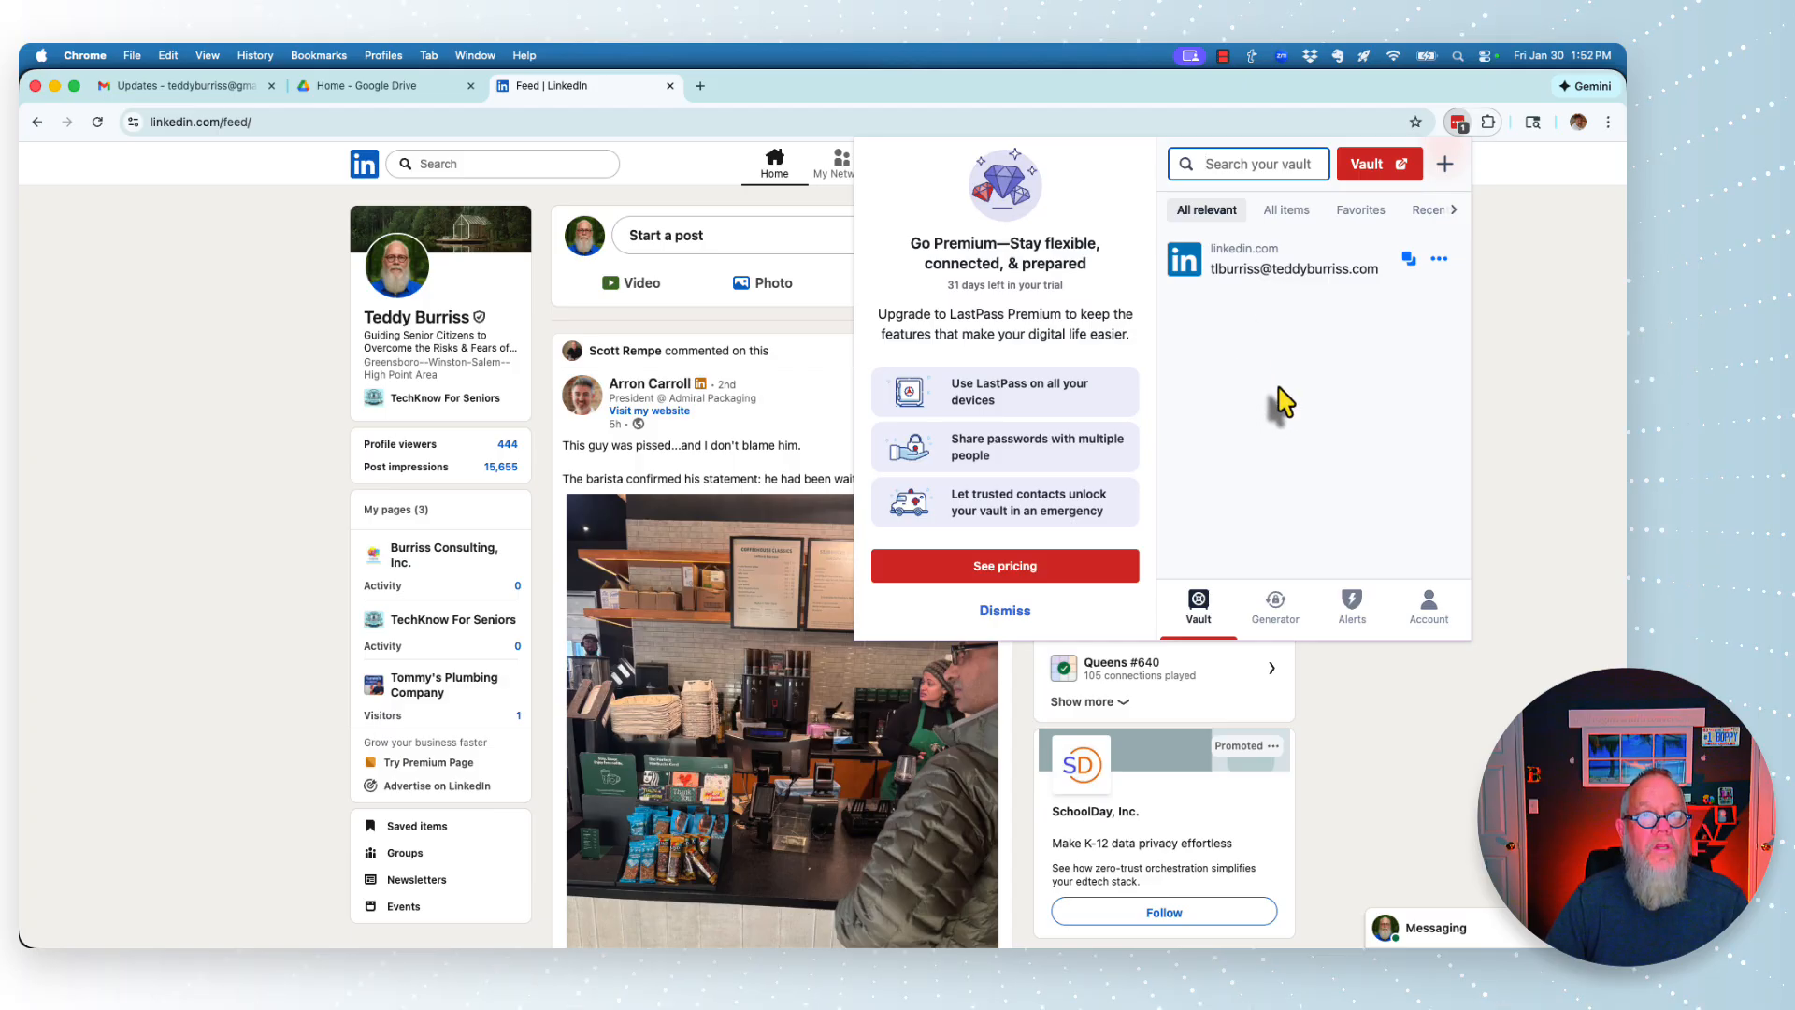
left_click(1372, 169)
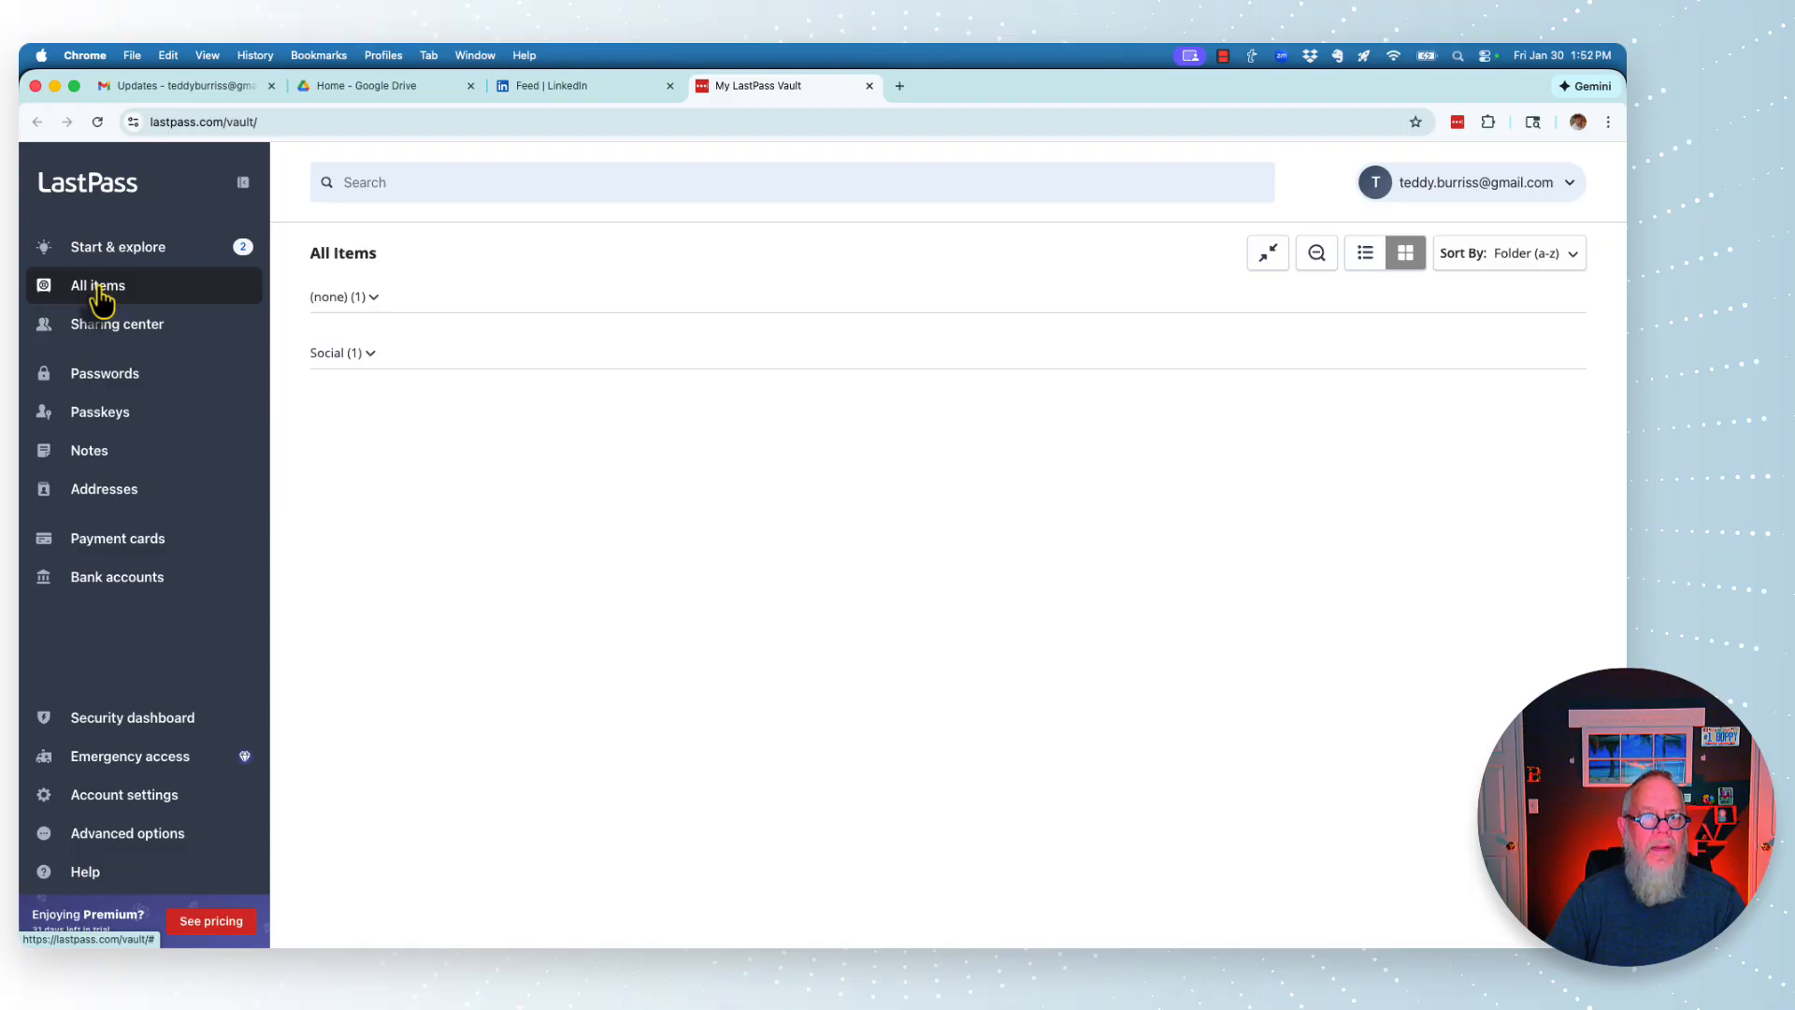
left_click(370, 299)
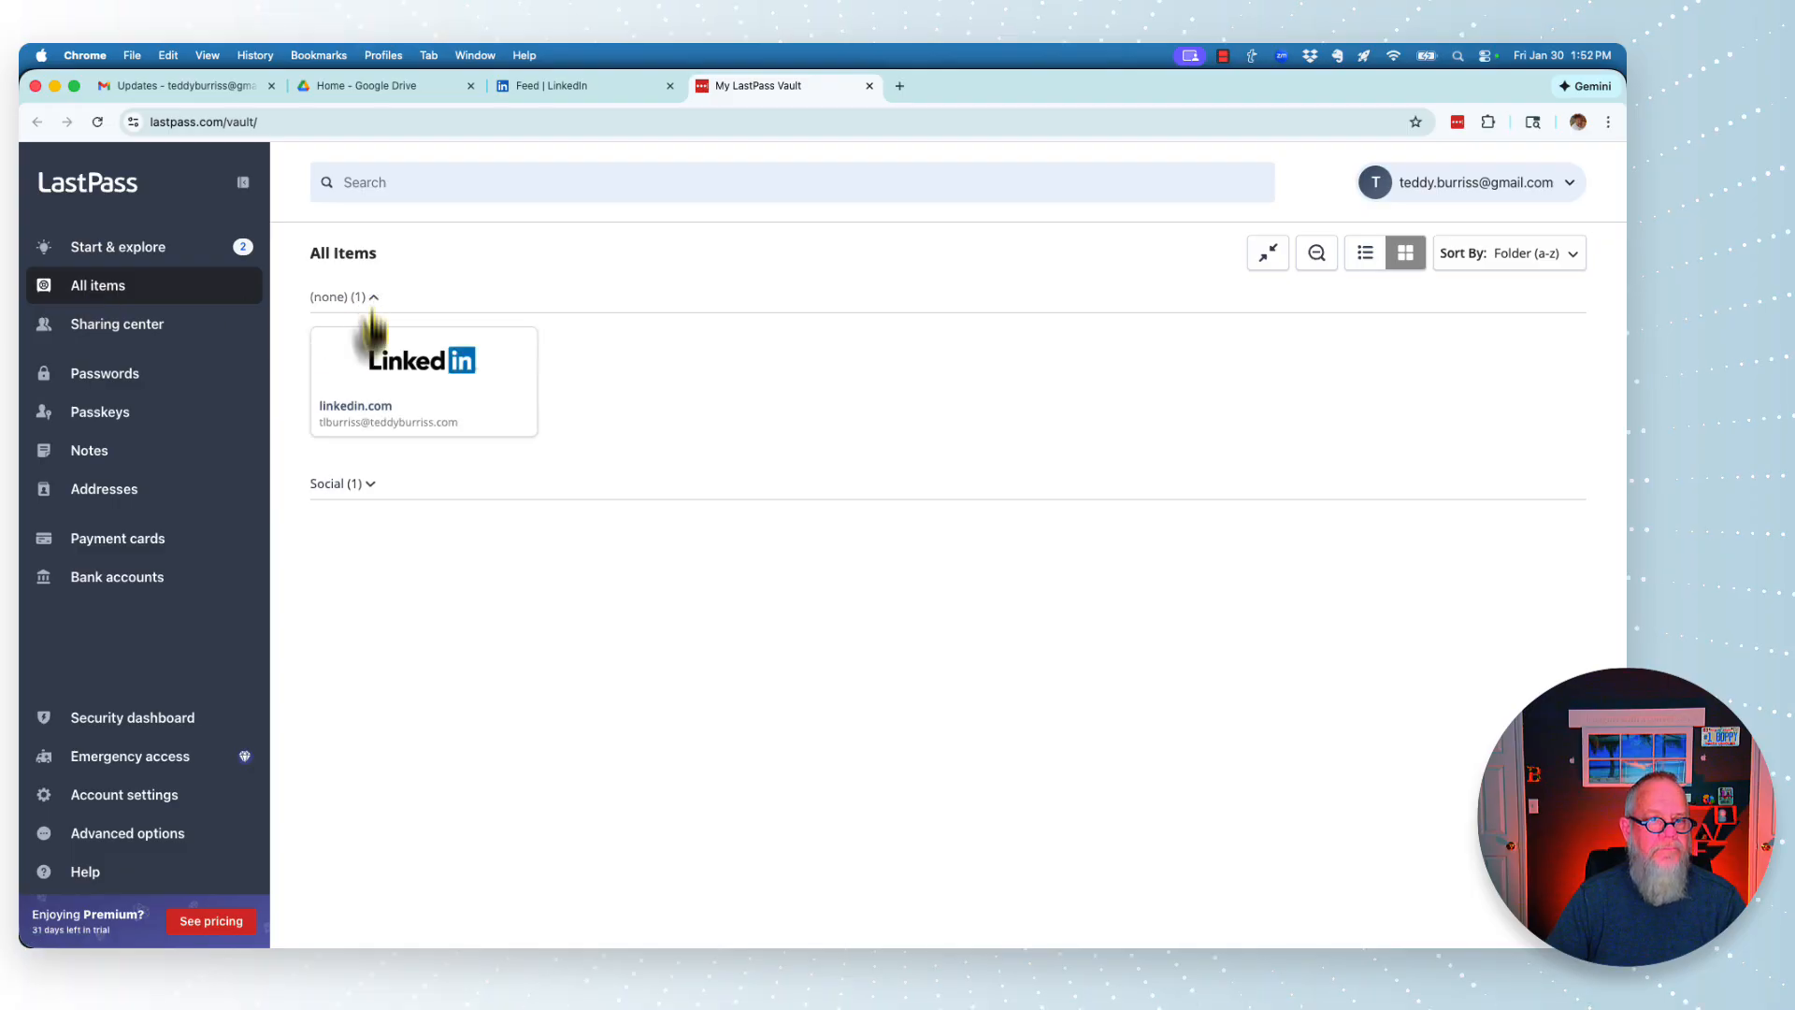
left_click(369, 485)
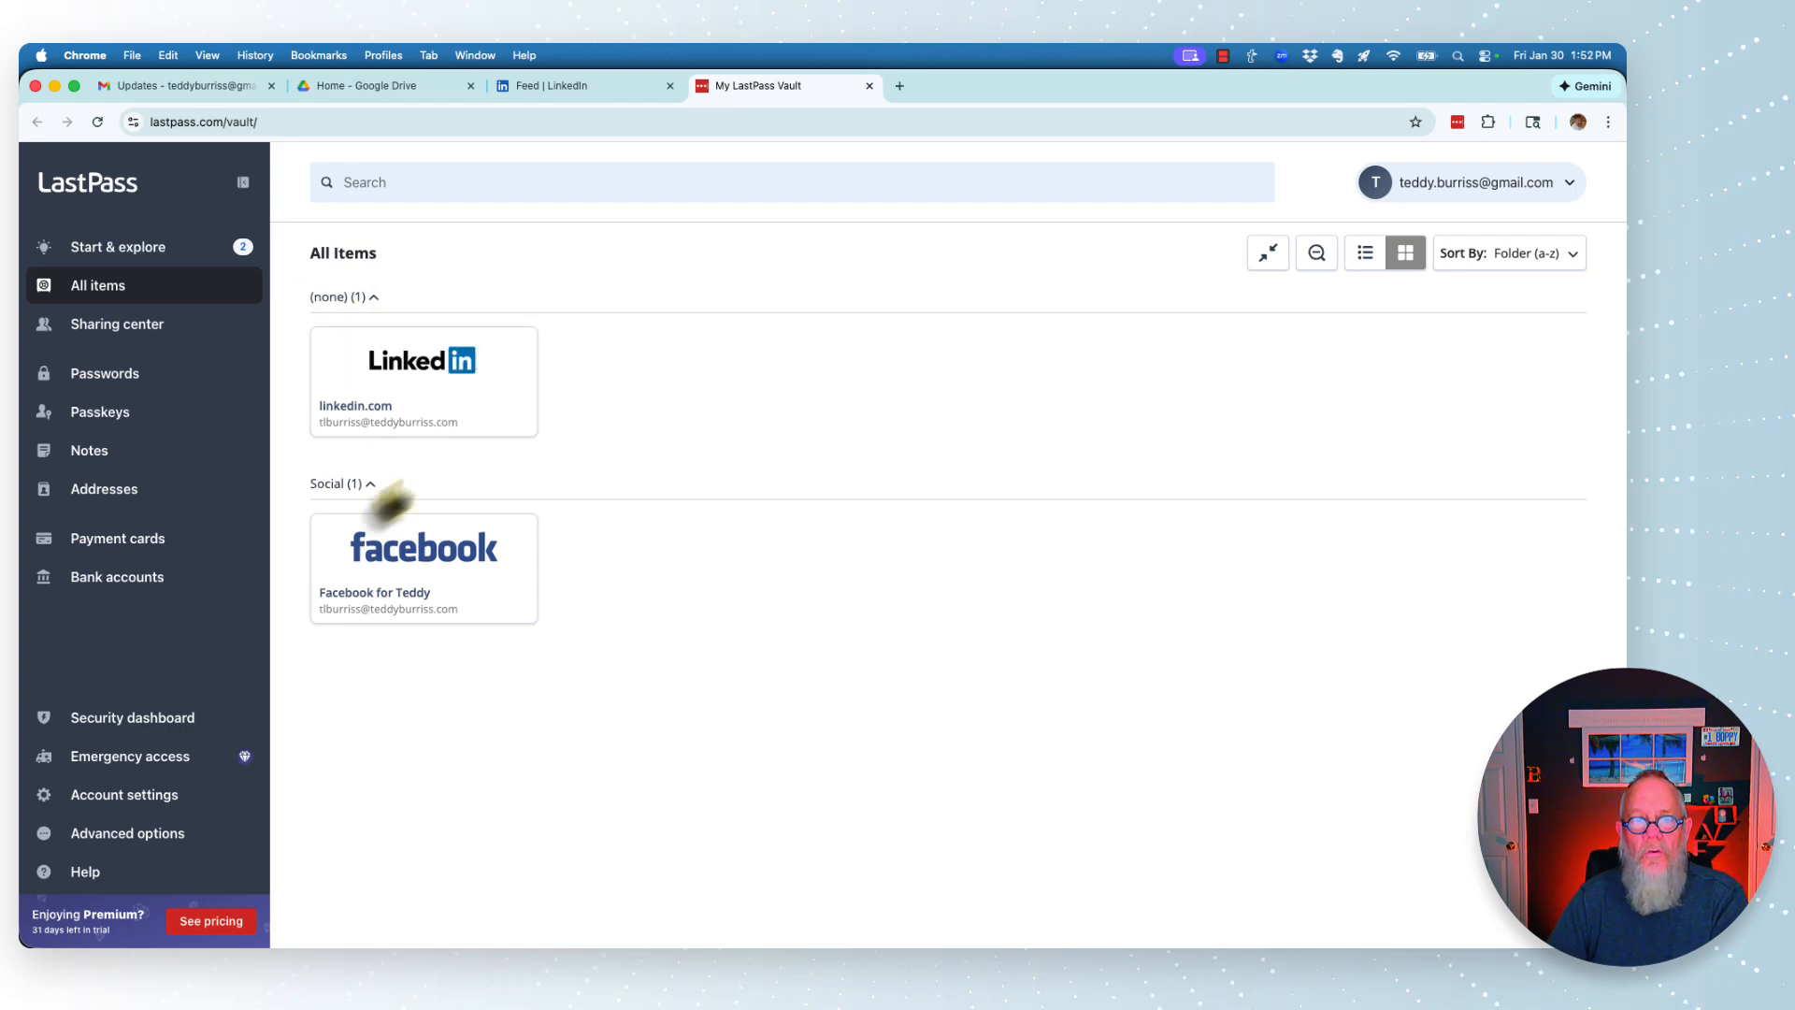
- Move the linkedin.com login into the Social folder and save it
left_click(464, 412)
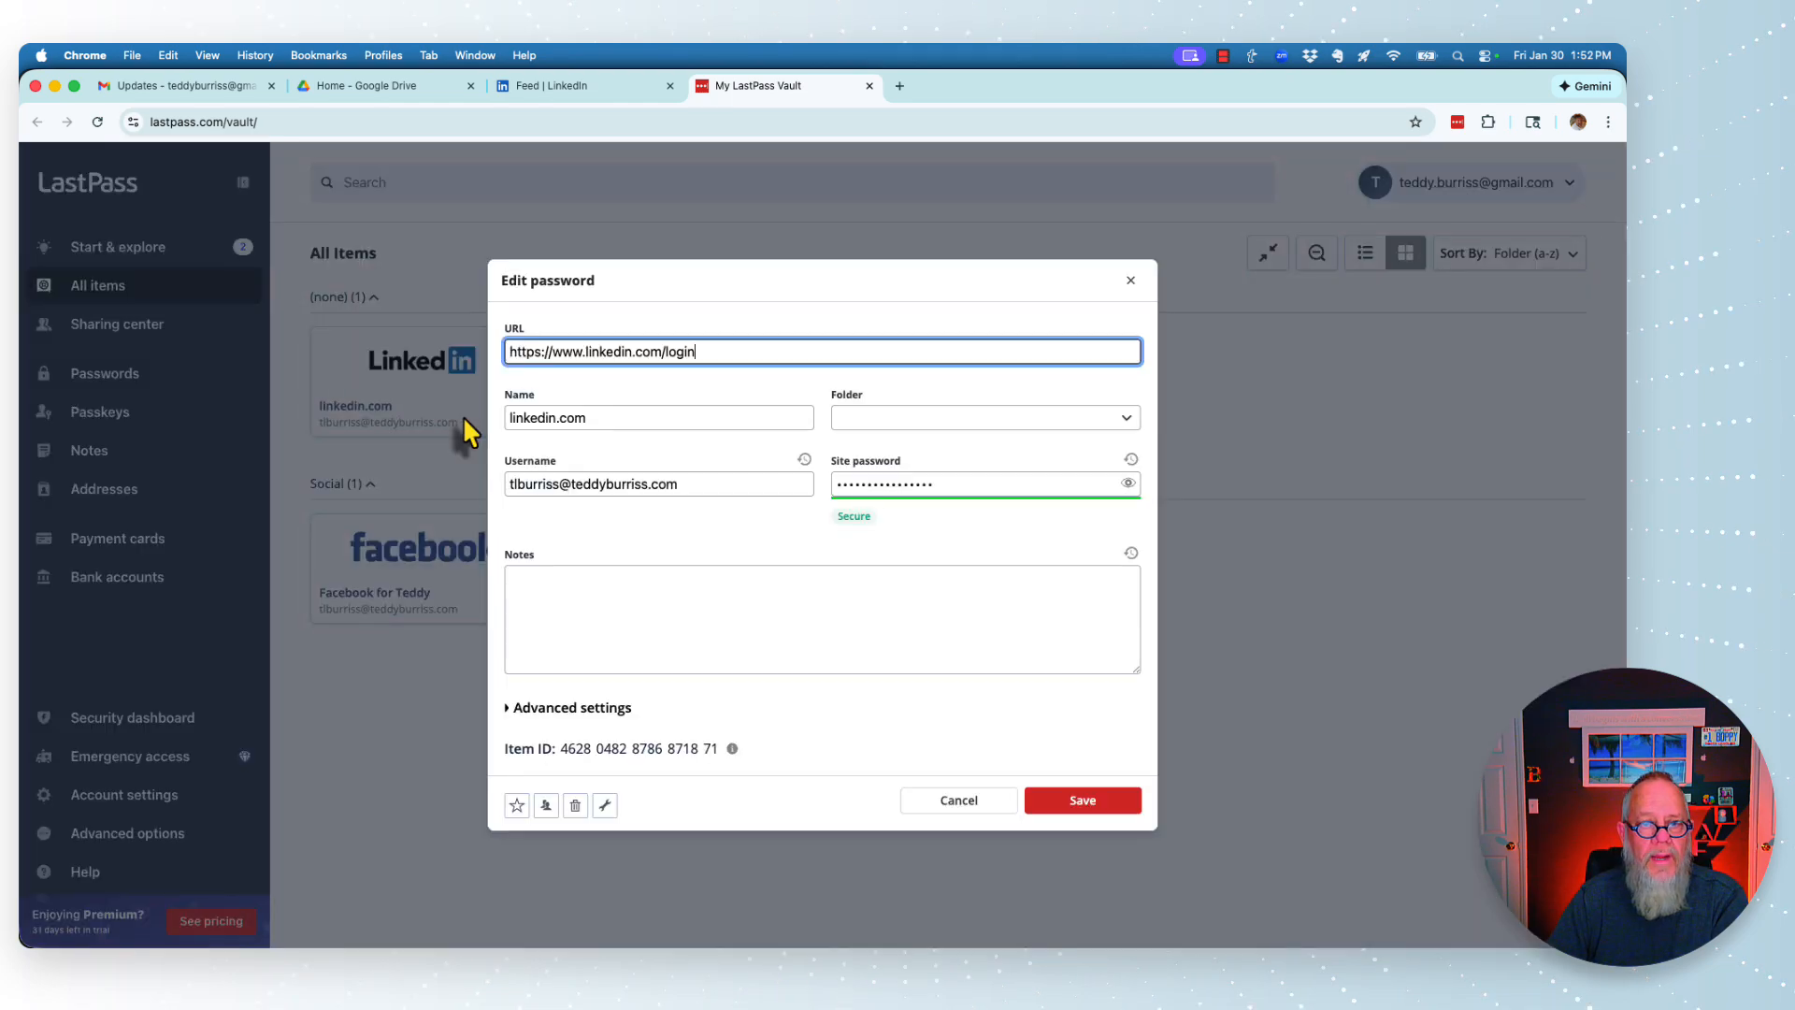
left_click(857, 417)
left_click(954, 467)
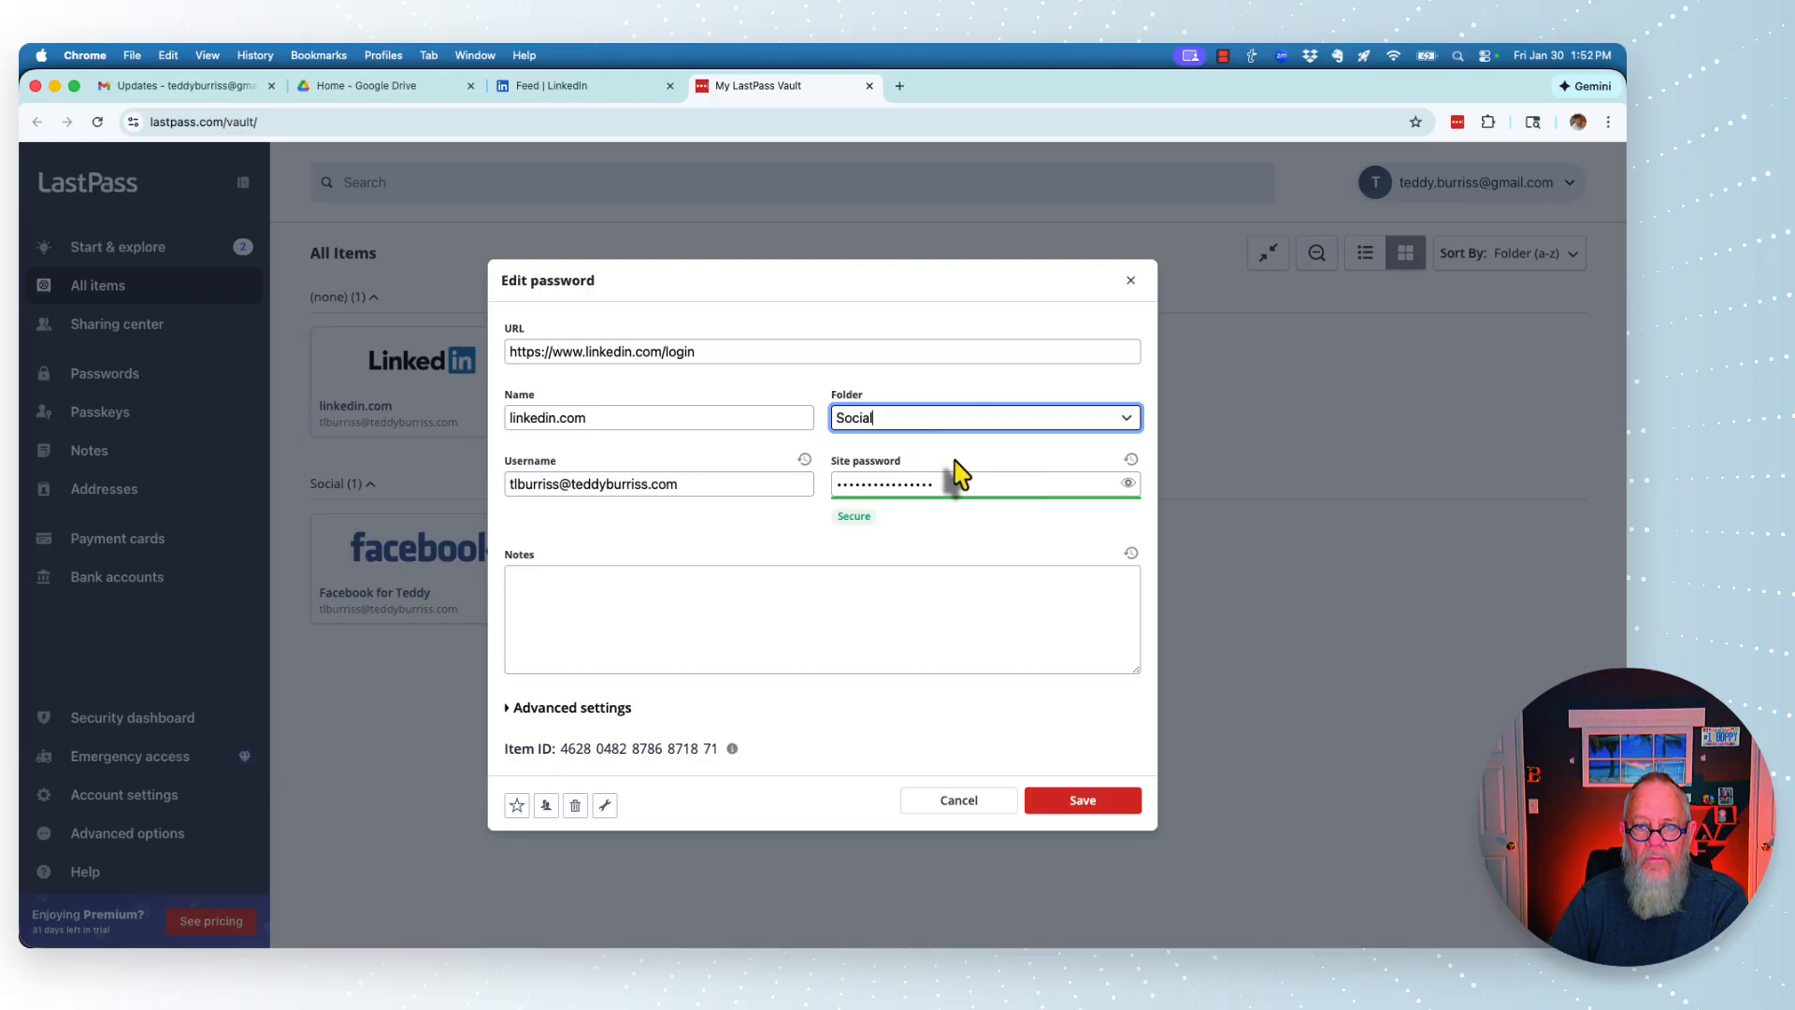
left_click(1068, 802)
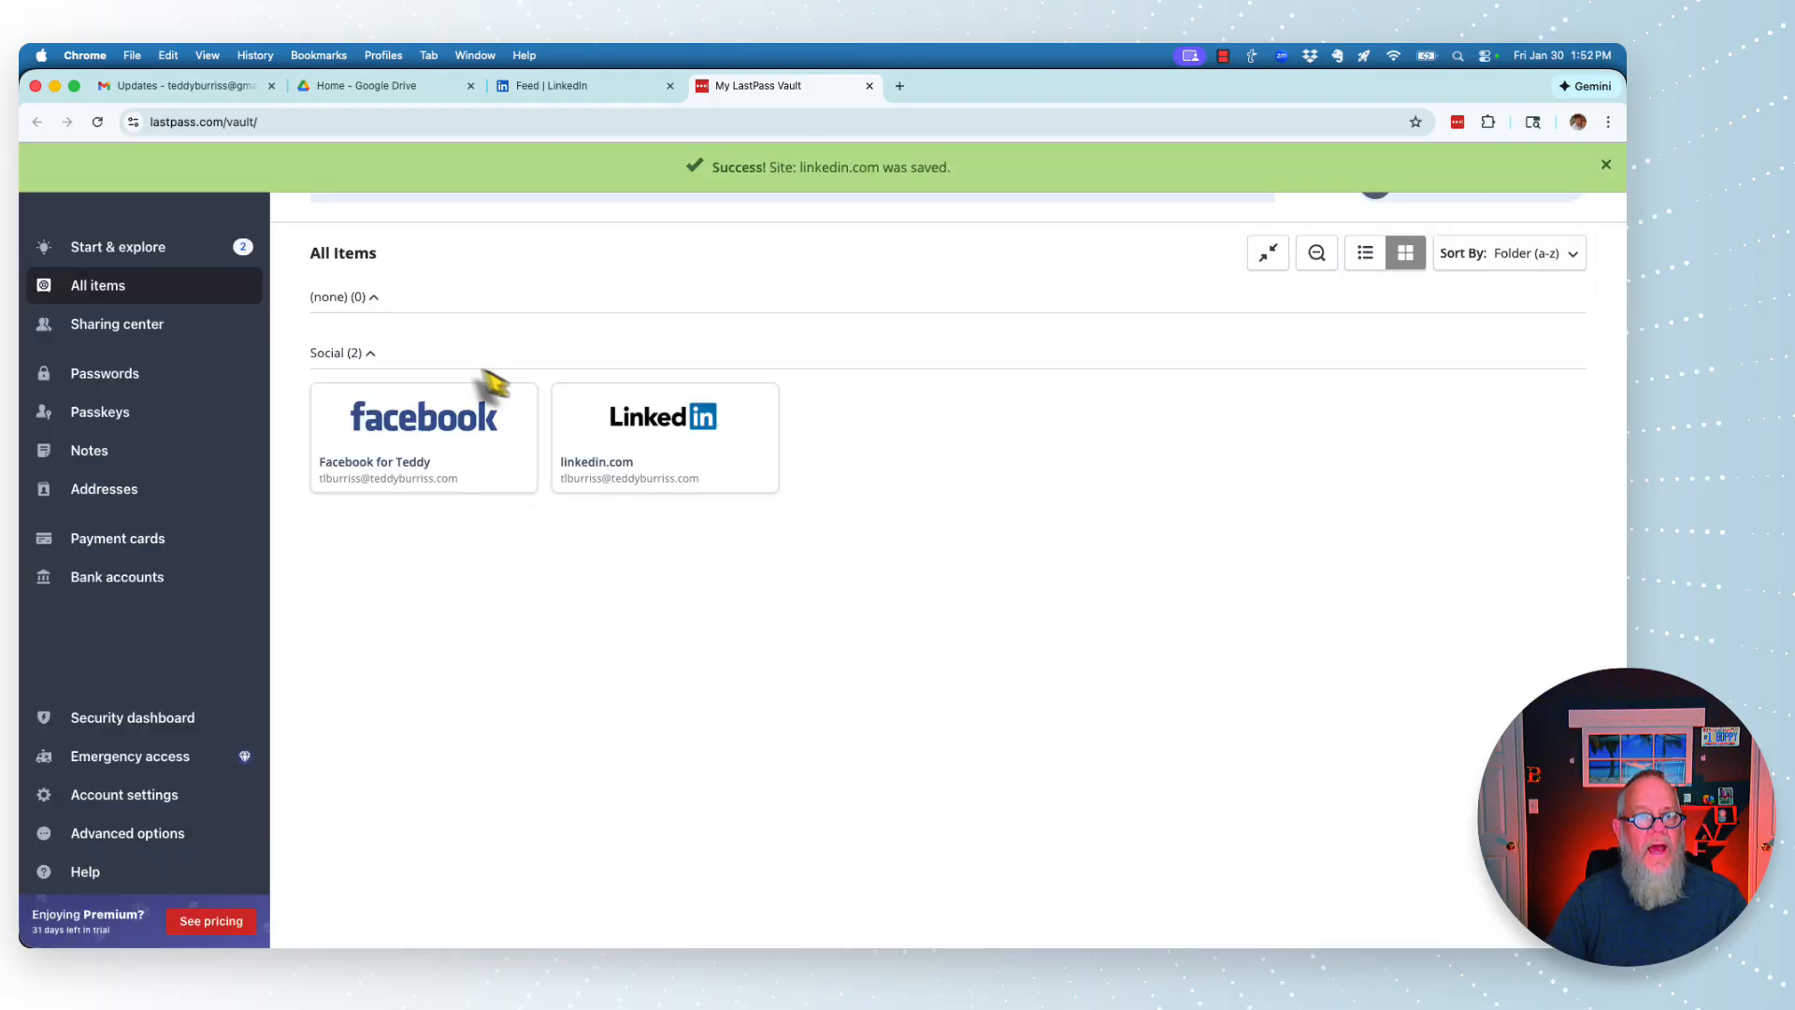